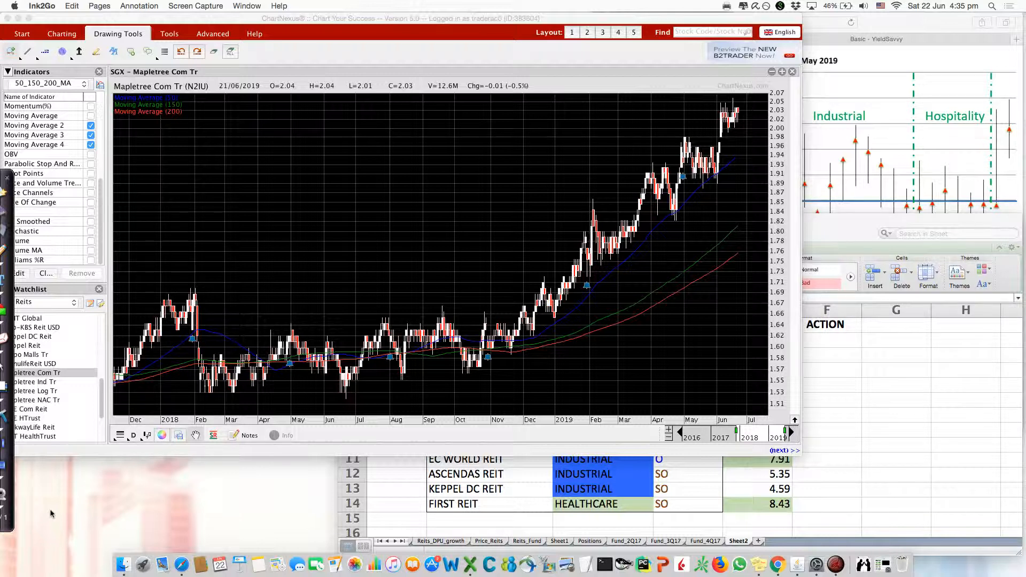
Switch to the REITS.xlsx workbook in Excel and review the REIT names and their property types.
{"action": "left_click", "coordinate": [422, 508]}
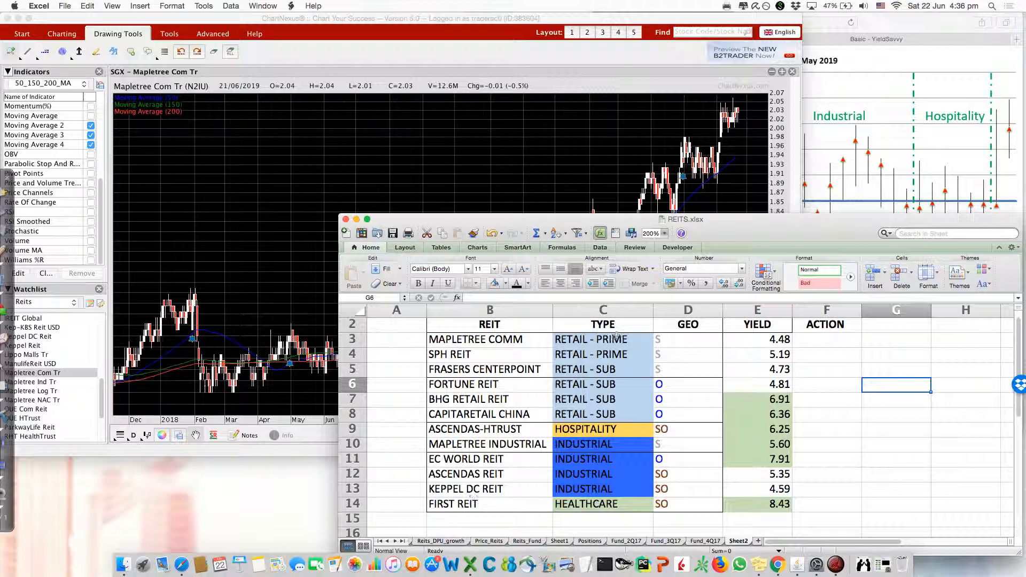
{"action": "left_click", "coordinate": [494, 342]}
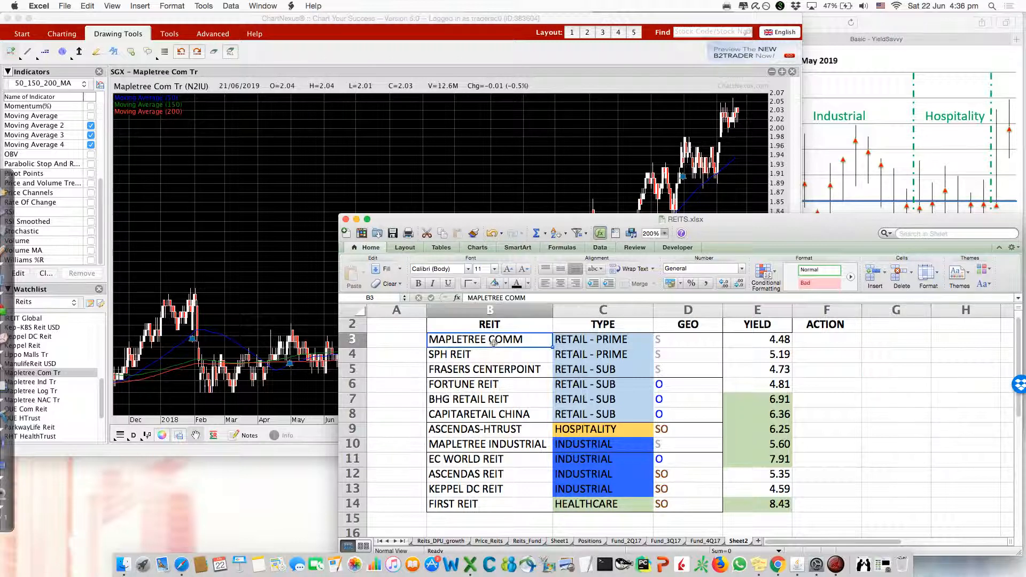
{"action": "left_click", "coordinate": [582, 341]}
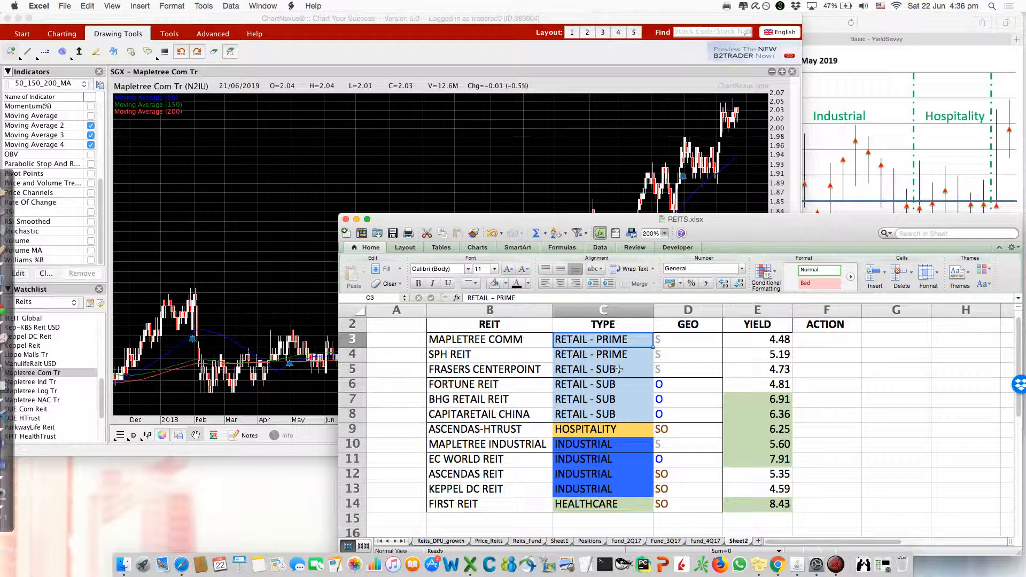
{"action": "left_click", "coordinate": [605, 429]}
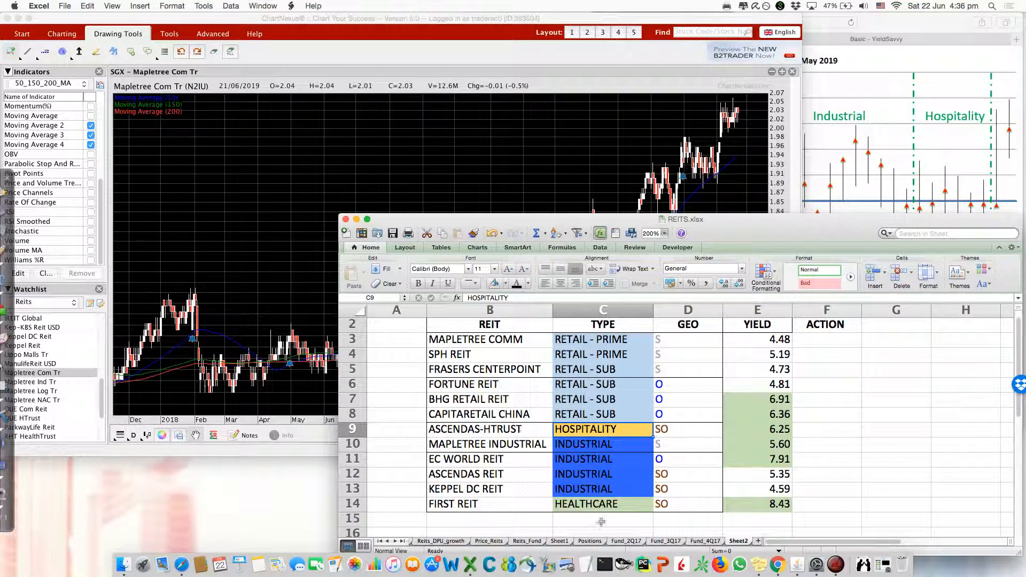
{"action": "left_click", "coordinate": [508, 464]}
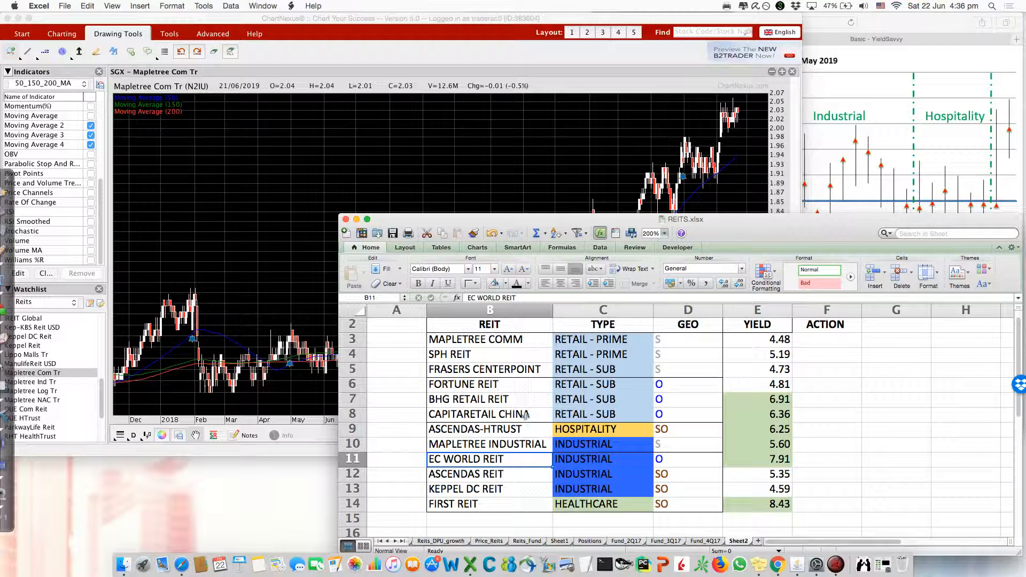
Review the geography codes and yields of the listed REITs, including the green-shaded yields from BHG Retail to EC World.
{"action": "left_click", "coordinate": [665, 340]}
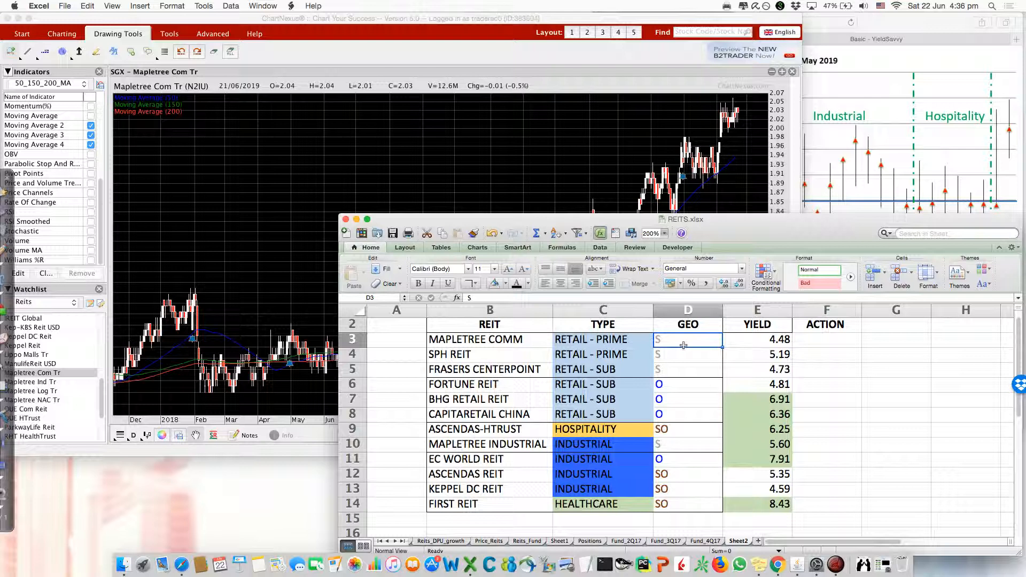
{"action": "left_click", "coordinate": [693, 381]}
{"action": "left_click", "coordinate": [683, 433]}
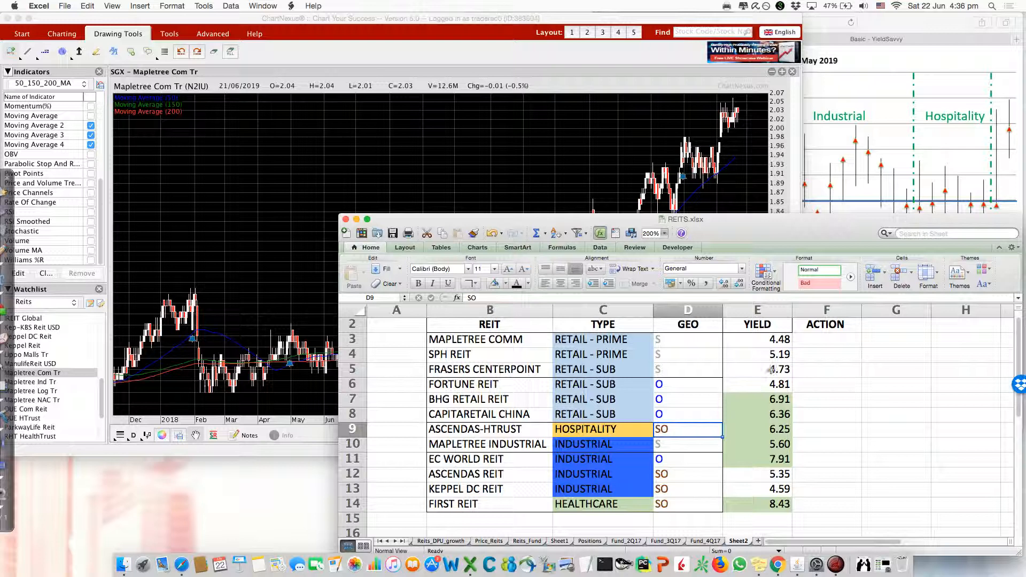
{"action": "left_click", "coordinate": [767, 345]}
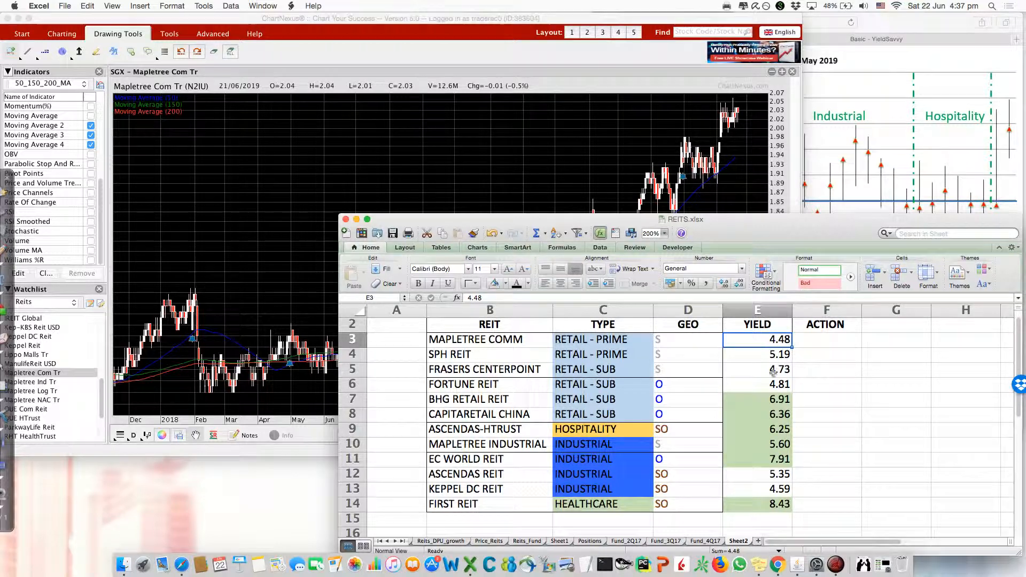
{"action": "left_click_drag", "start_coordinate": [770, 399], "coordinate": [775, 464]}
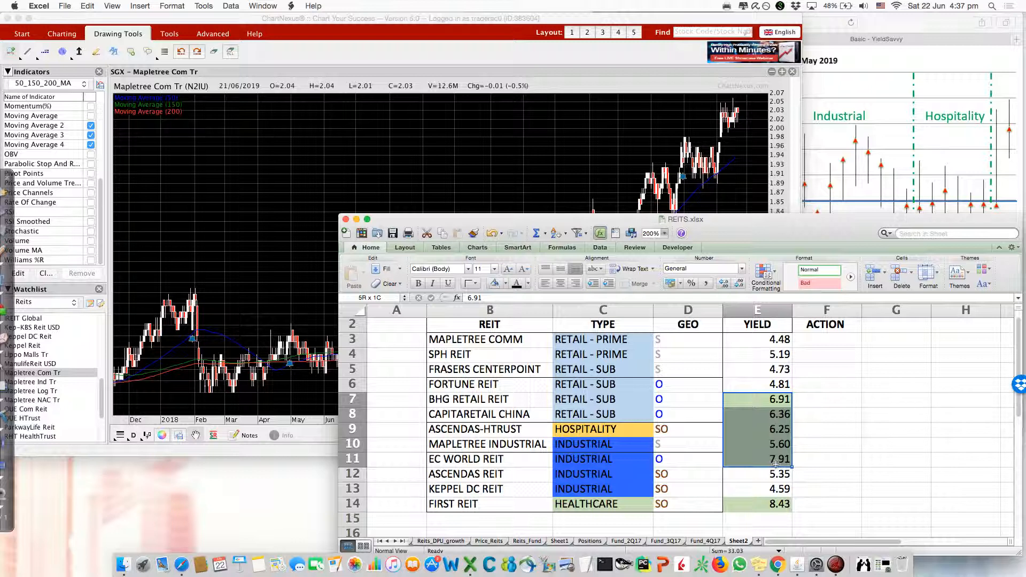
{"action": "left_click", "coordinate": [808, 414]}
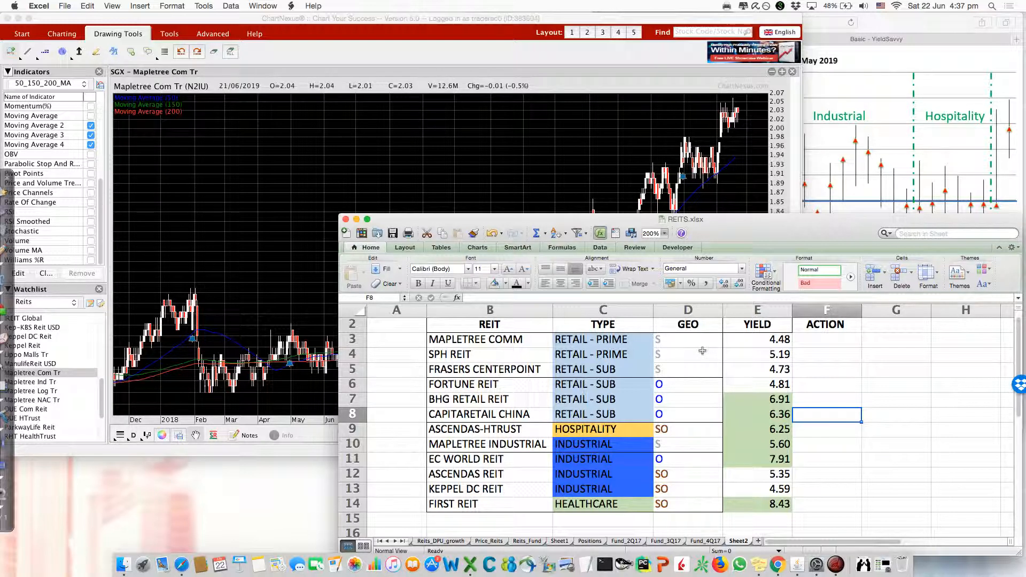
Examine the Mapletree Com Tr price chart in ChartNexus over a range extended back to 2016, checking its yield in the Excel table.
{"action": "left_click", "coordinate": [491, 343]}
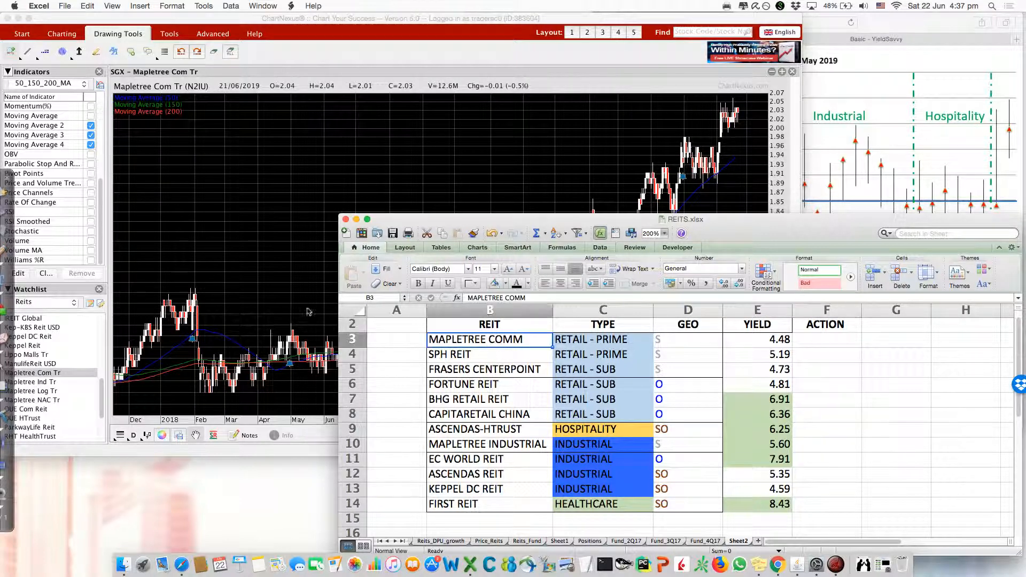
{"action": "left_click", "coordinate": [48, 373]}
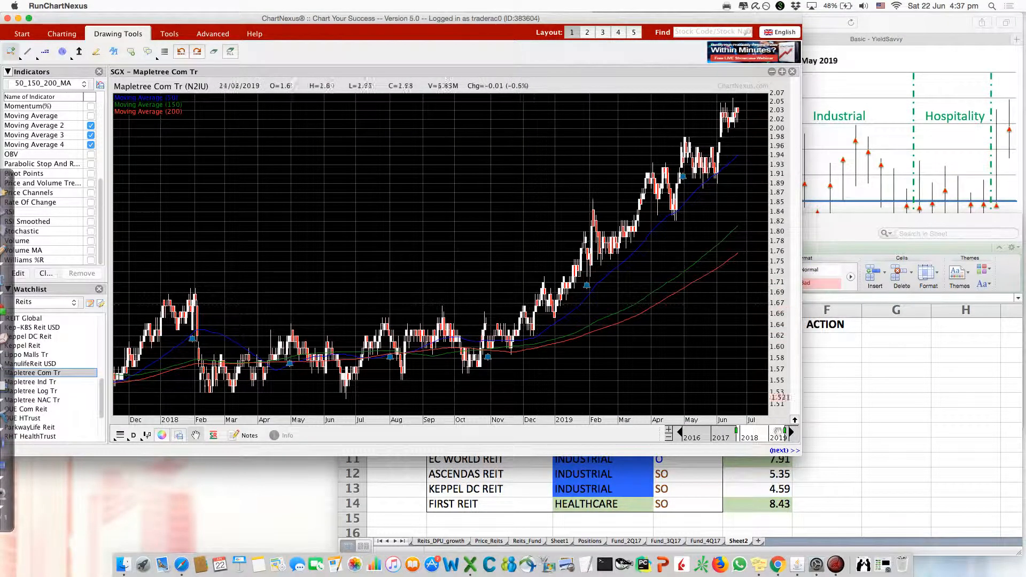
{"action": "left_click_drag", "start_coordinate": [737, 430], "coordinate": [687, 431]}
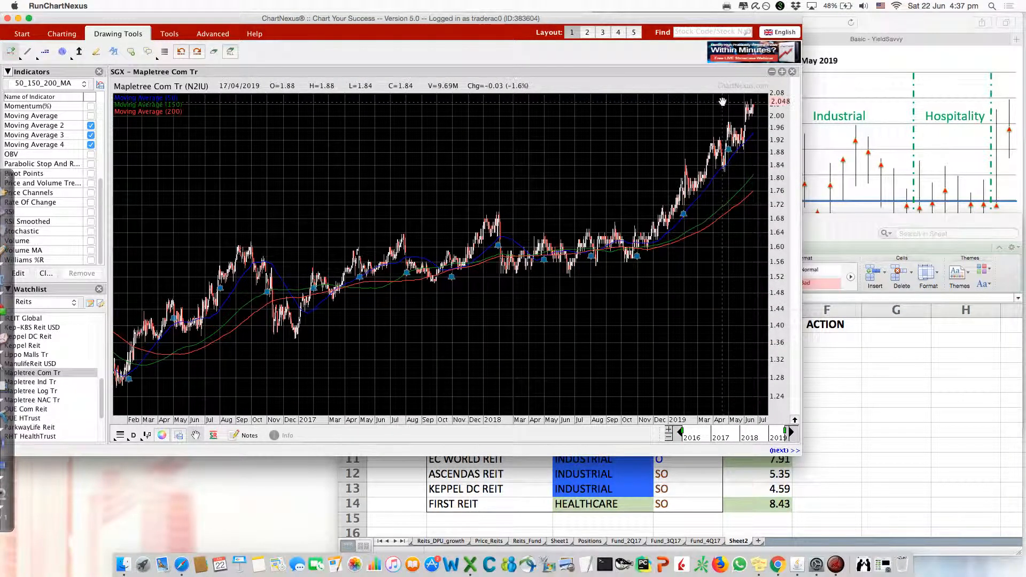
{"action": "left_click", "coordinate": [893, 369]}
{"action": "left_click", "coordinate": [750, 340]}
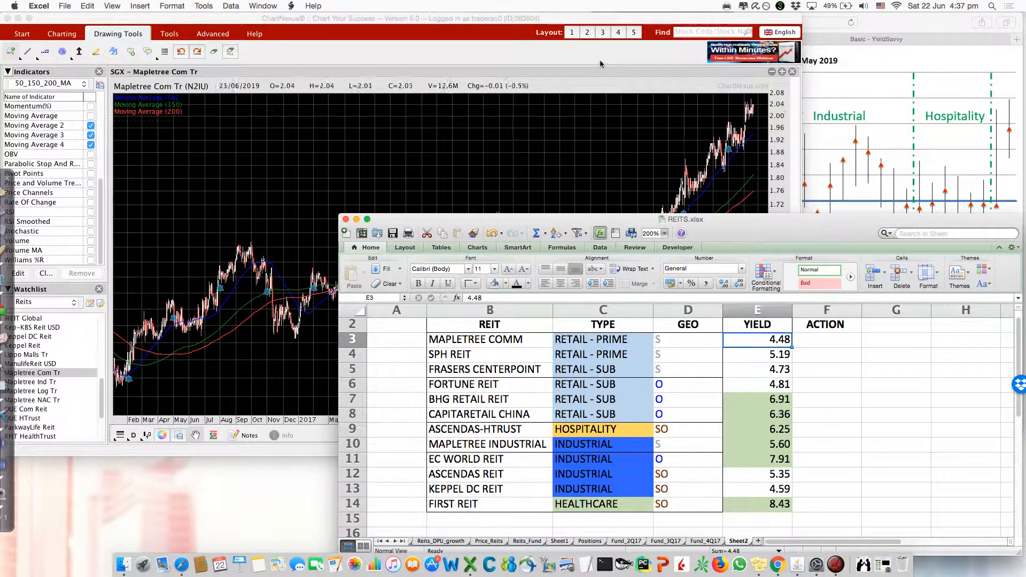
{"action": "left_click", "coordinate": [641, 92]}
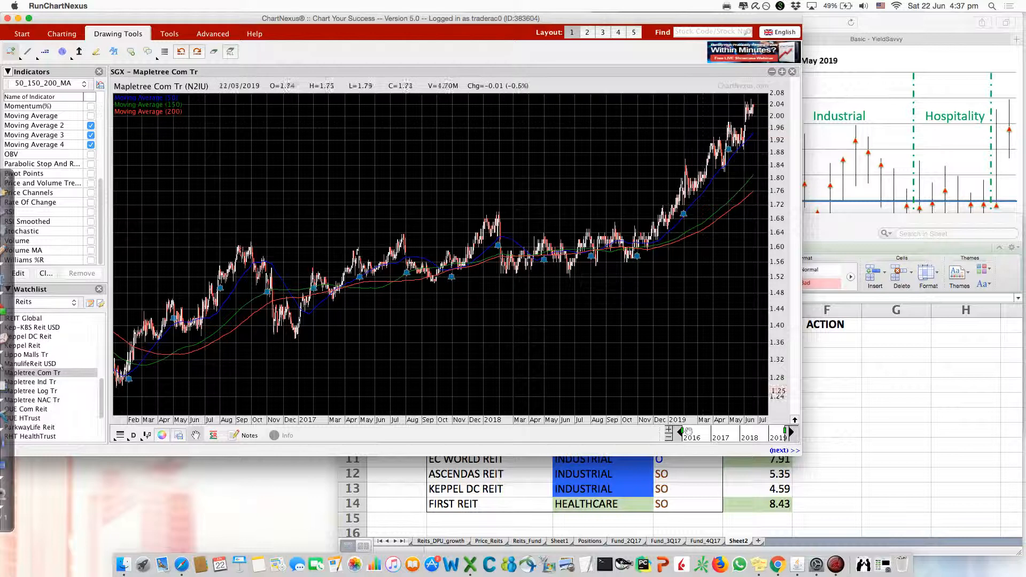
{"action": "left_click_drag", "start_coordinate": [682, 432], "coordinate": [737, 433]}
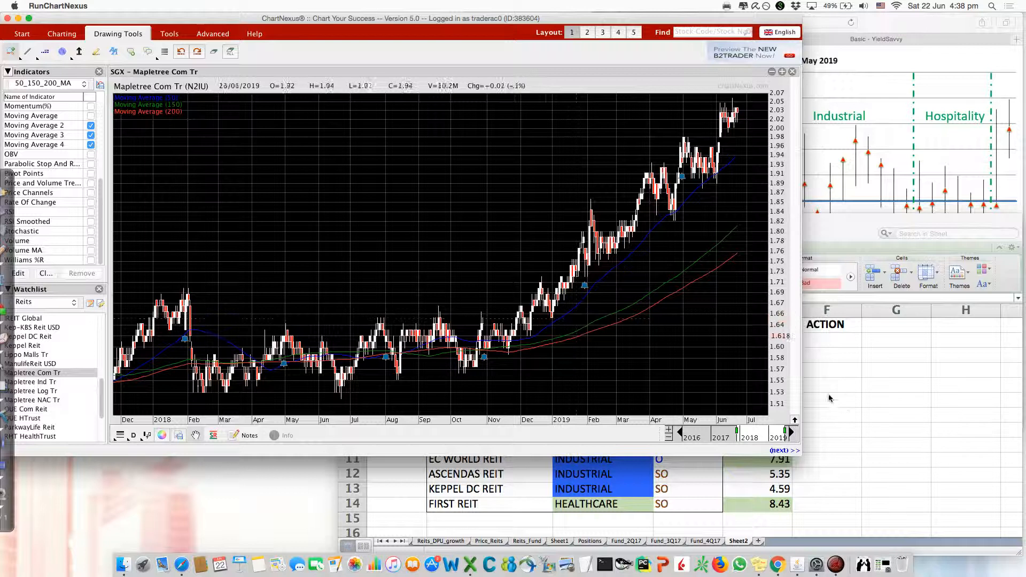
Enter "watchlist" as the action for Mapletree Comm in the Excel REIT table.
{"action": "left_click", "coordinate": [846, 390]}
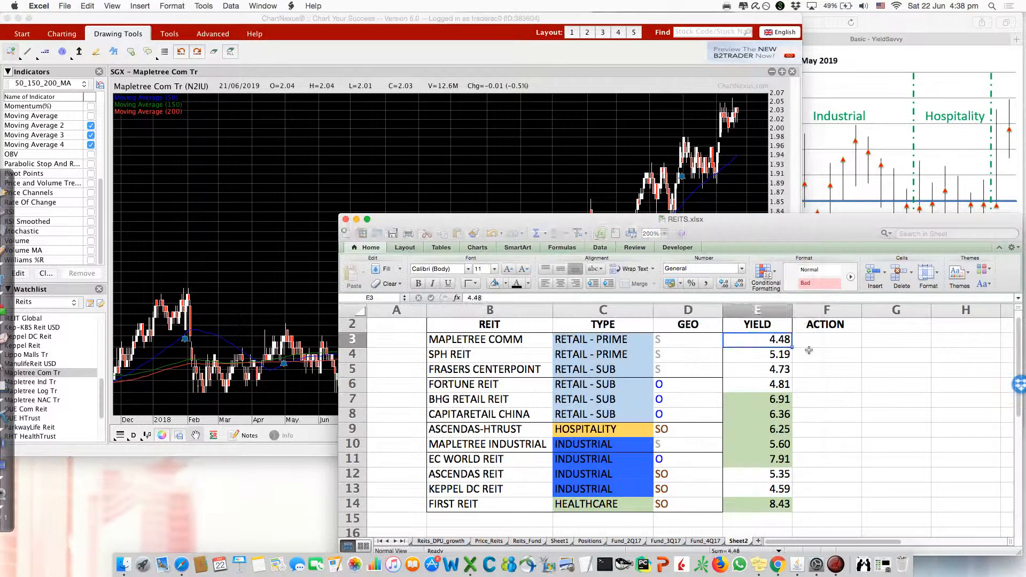
{"action": "left_click", "coordinate": [814, 344]}
{"action": "type", "text": "watchli"}
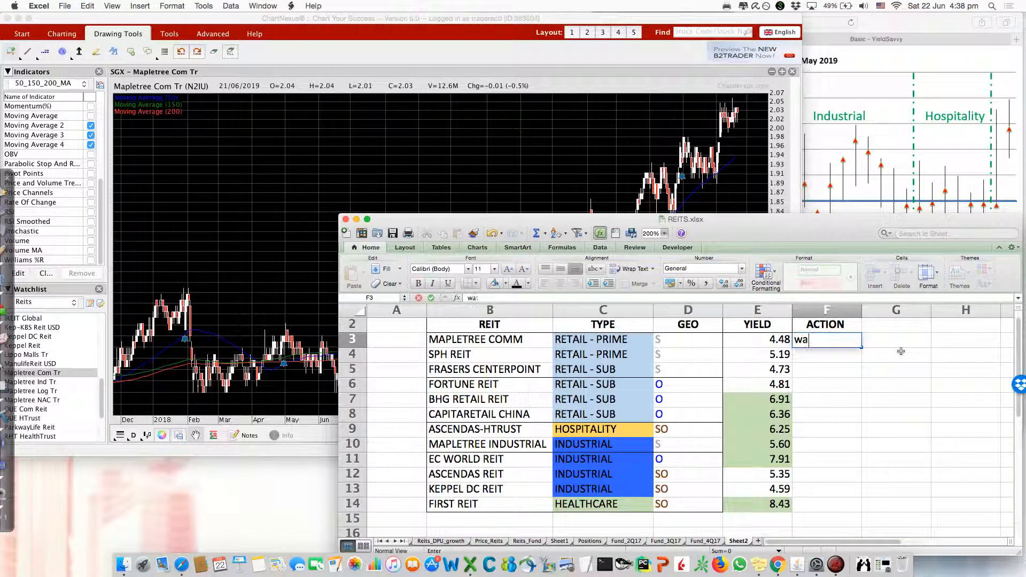
{"action": "type", "text": "st"}
{"action": "key", "text": "Return"}
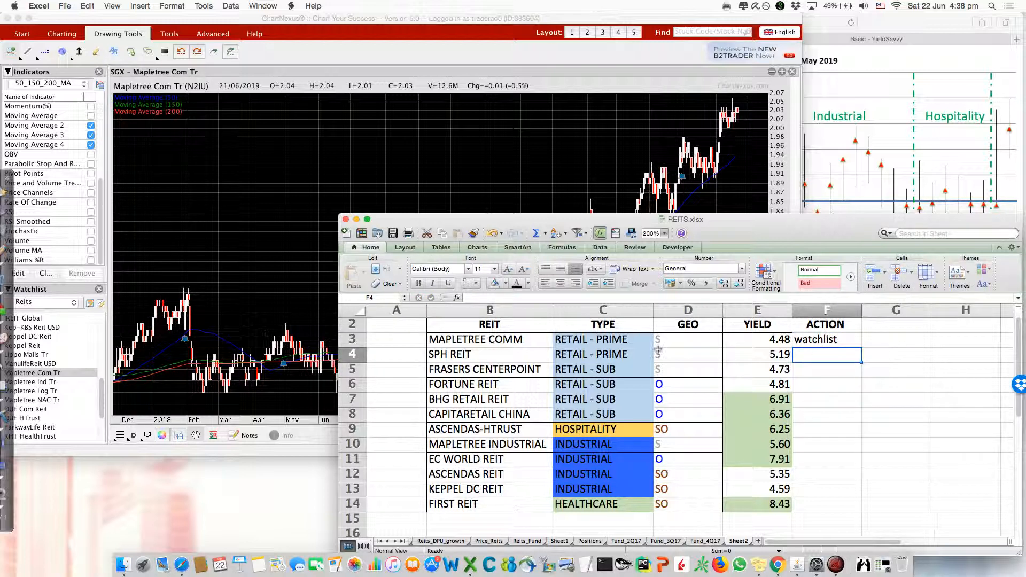
Display the SPHREIT price chart from the Reits watchlist in ChartNexus, and return to the Excel table.
{"action": "left_click", "coordinate": [50, 390]}
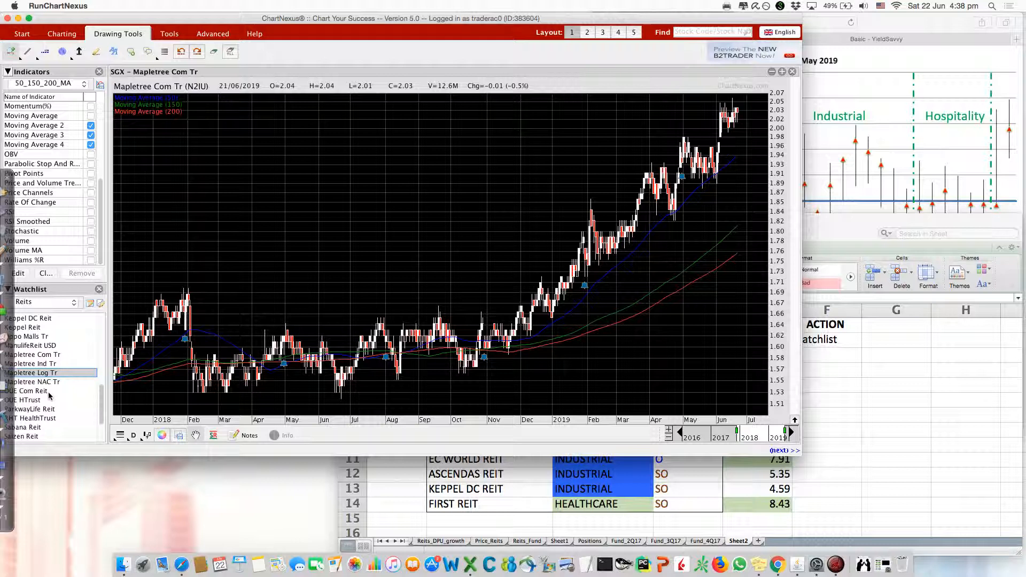
{"action": "scroll", "coordinate": [43, 412], "scroll_direction": "down", "scroll_amount": 3}
{"action": "left_click", "coordinate": [41, 419]}
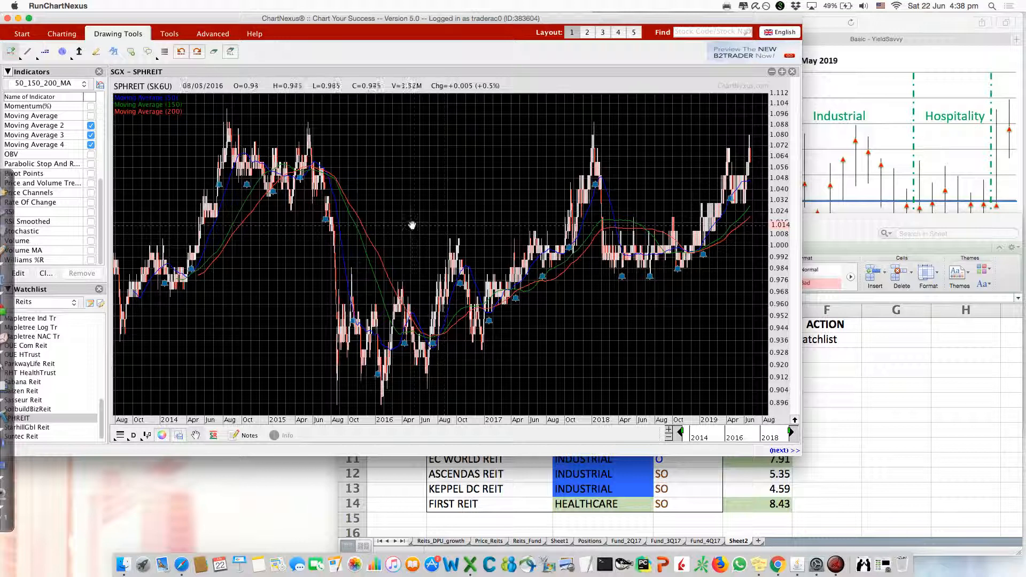
{"action": "left_click", "coordinate": [914, 390]}
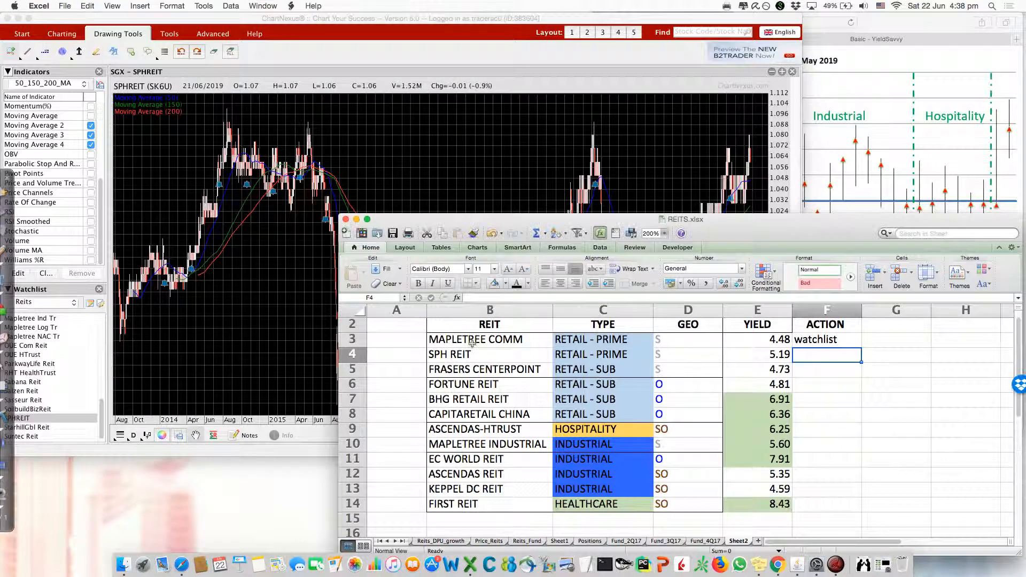
Examine SPH REIT's valuation on the Singapore REITs Price / NAV chart in Safari alongside the Excel table and its ChartNexus price chart.
{"action": "left_click", "coordinate": [884, 30]}
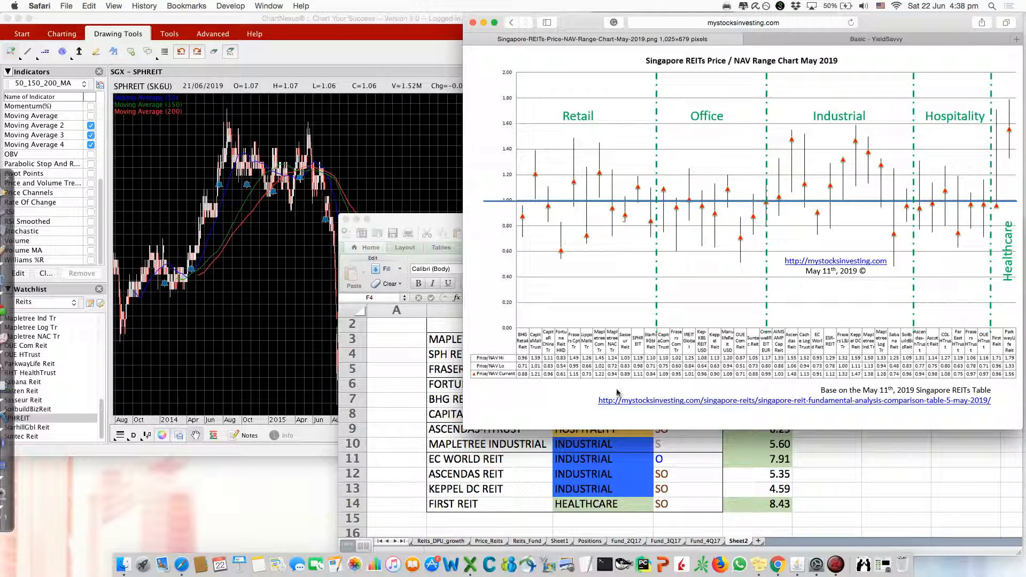
{"action": "left_click", "coordinate": [393, 369]}
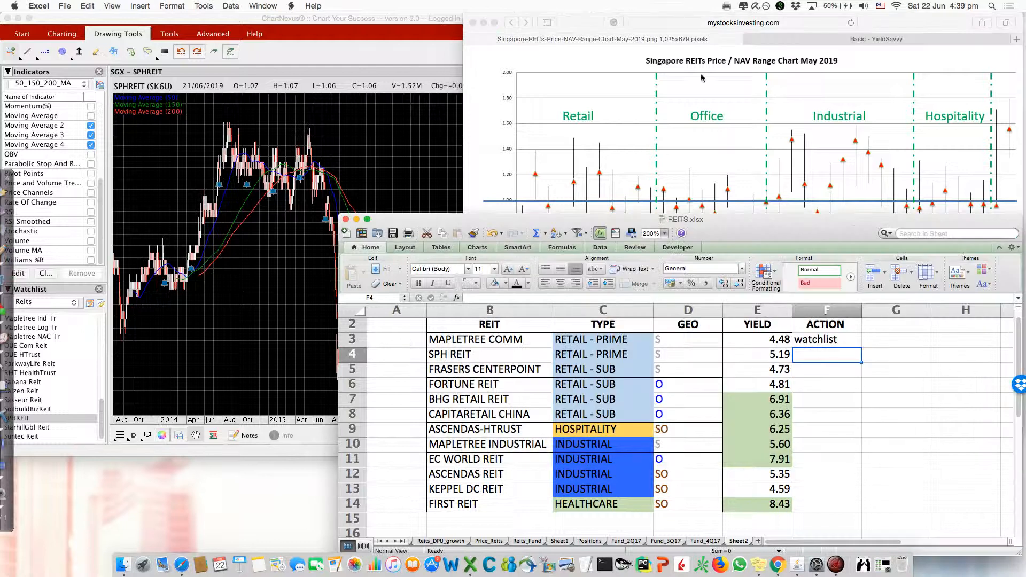
{"action": "left_click", "coordinate": [940, 29]}
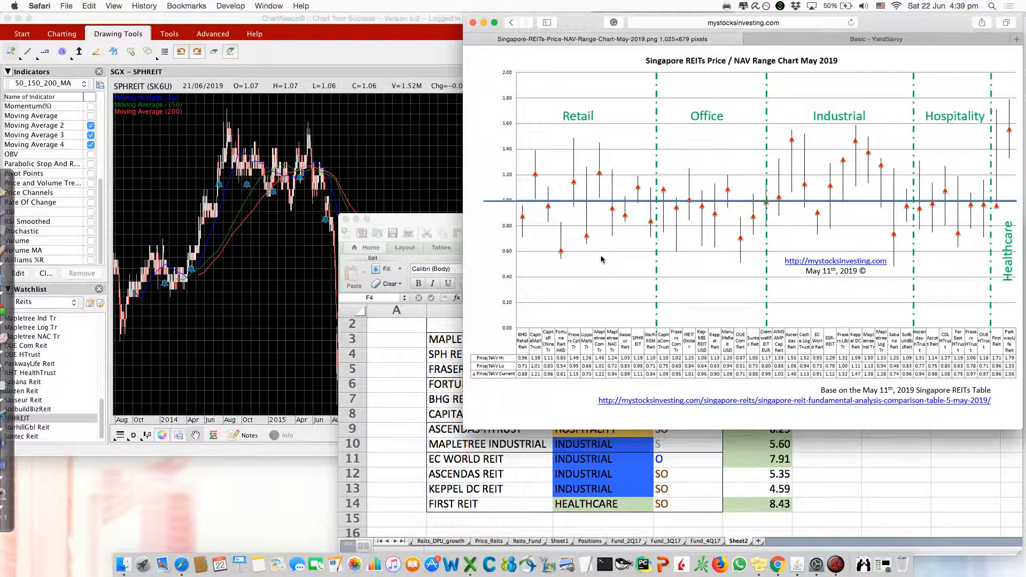
{"action": "left_click", "coordinate": [431, 357]}
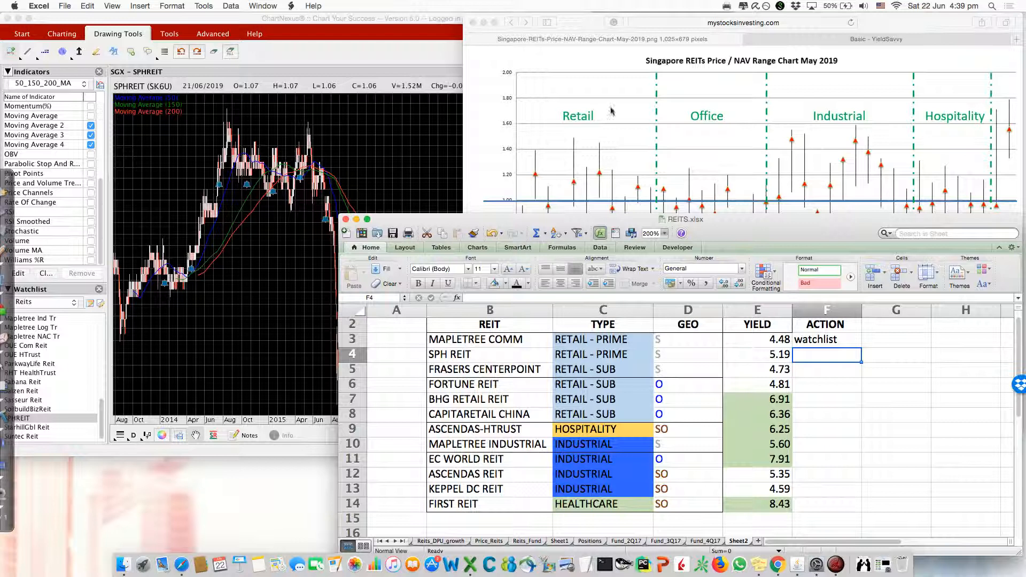
{"action": "left_click", "coordinate": [595, 30]}
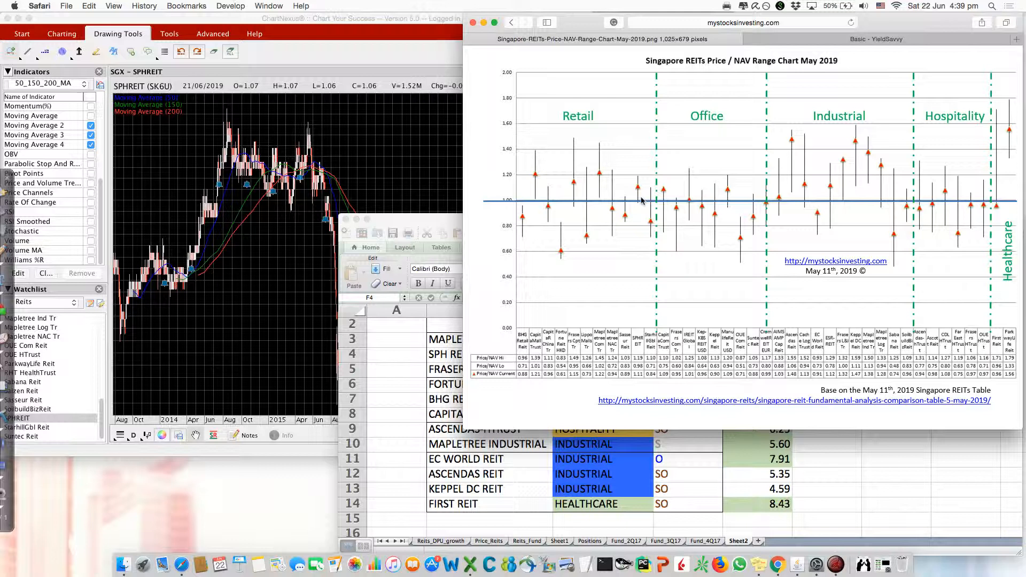
{"action": "left_click", "coordinate": [406, 67]}
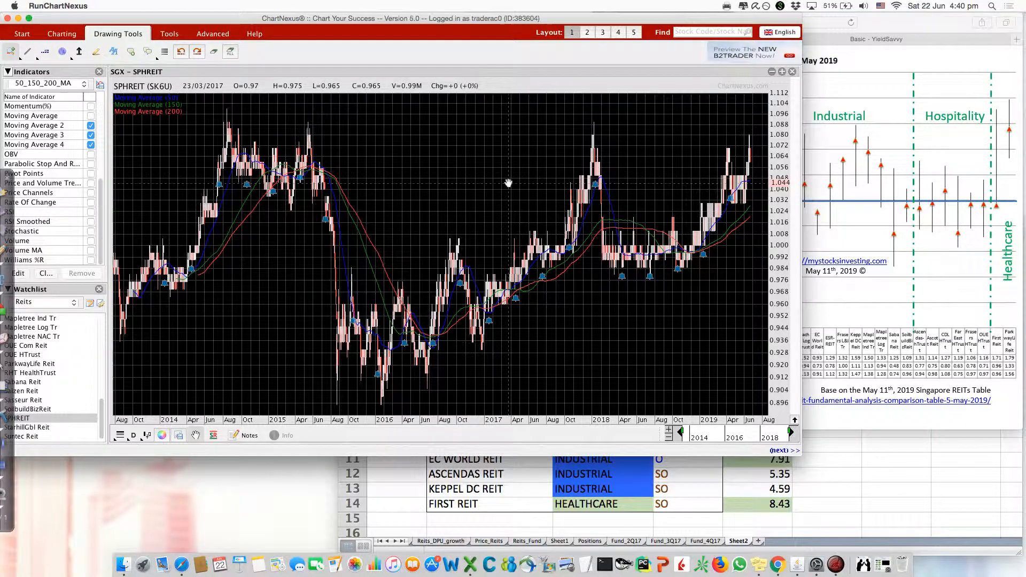
Enter "watchlist" as the action for SPH REIT in the Excel REIT table.
{"action": "left_click", "coordinate": [884, 461]}
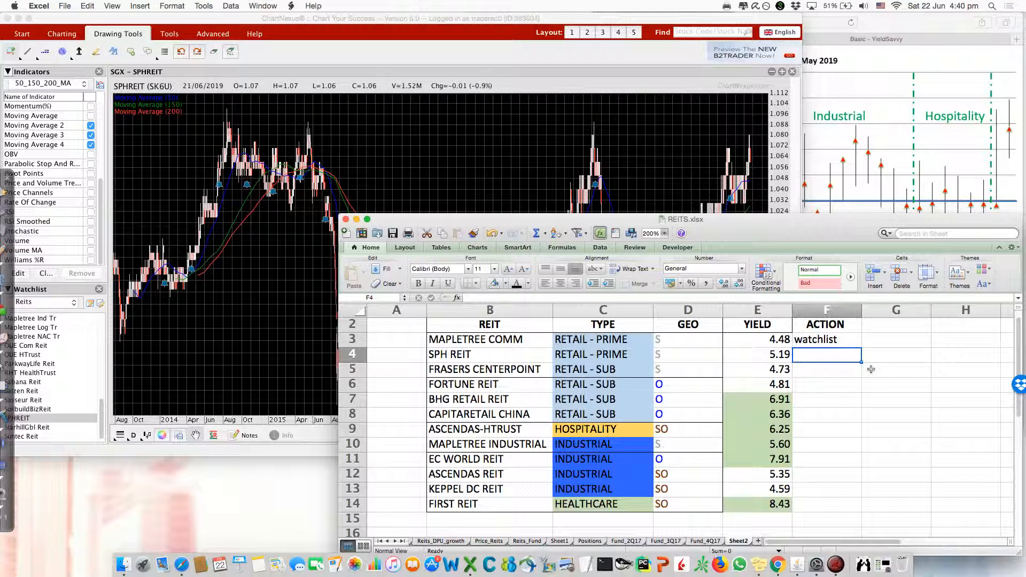
{"action": "type", "text": "w"}
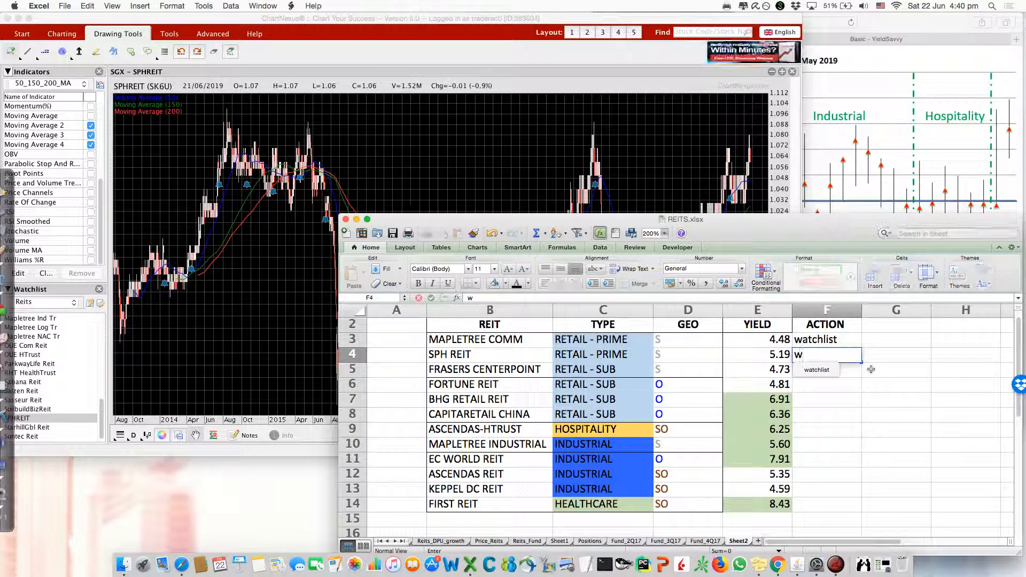
{"action": "type", "text": "a"}
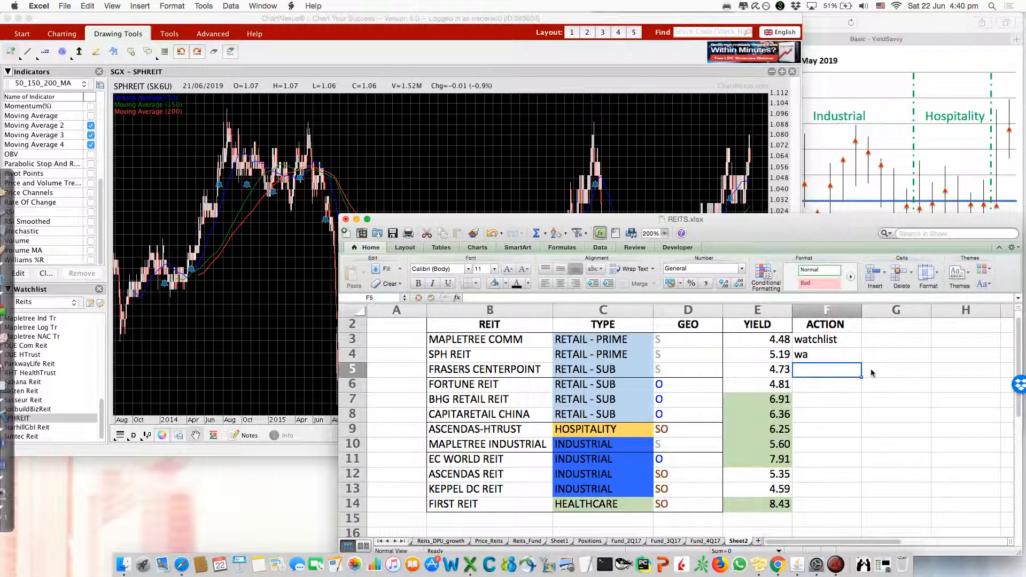
{"action": "type", "text": "tch"}
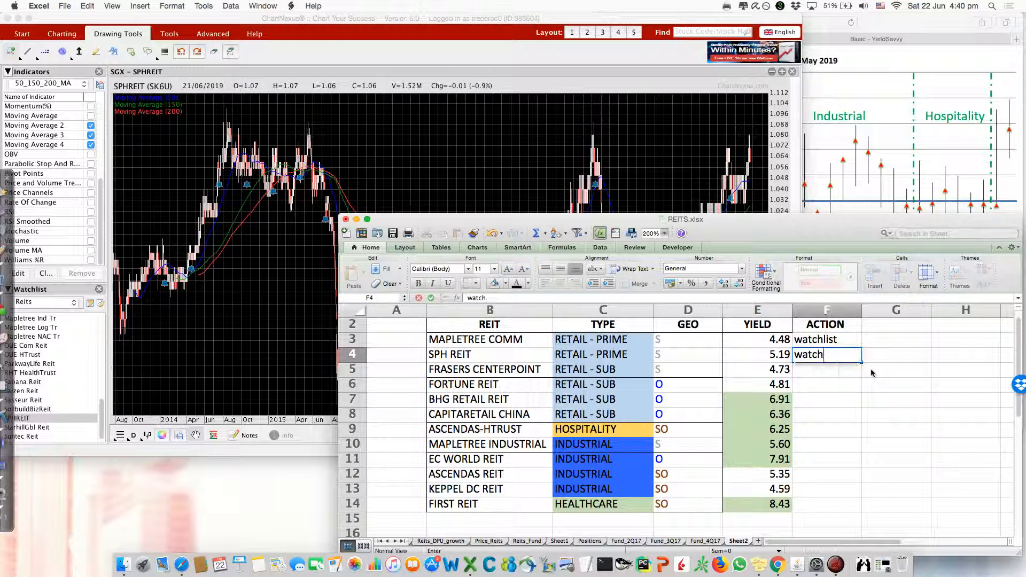
{"action": "type", "text": "list"}
{"action": "key", "text": "Return"}
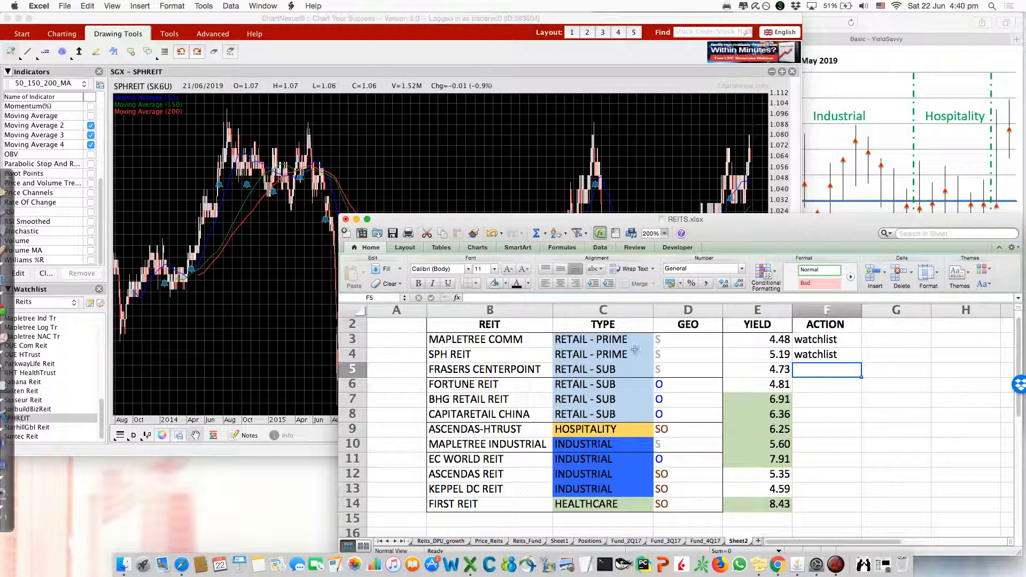
{"action": "left_click", "coordinate": [494, 339]}
{"action": "left_click", "coordinate": [485, 355]}
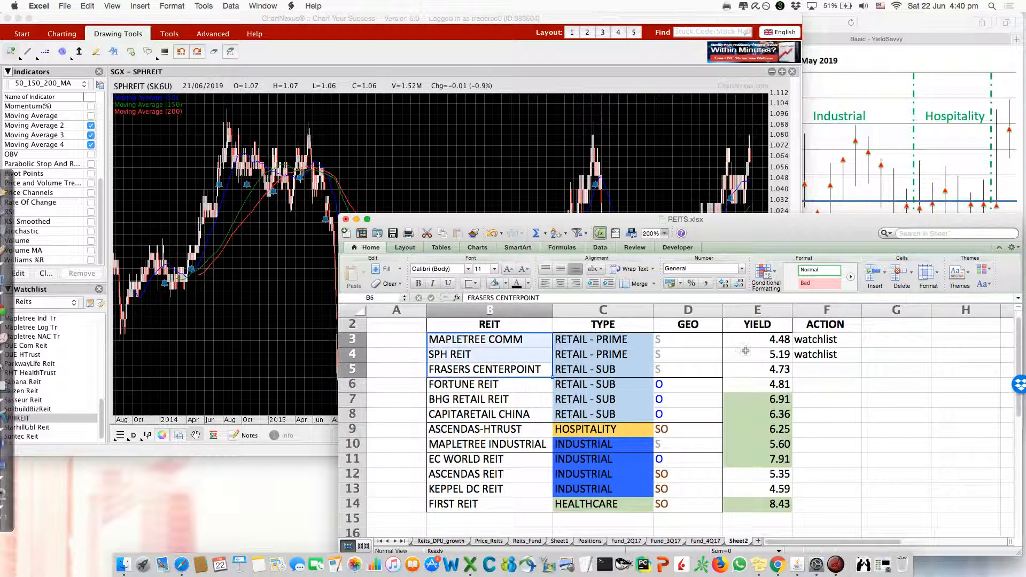
{"action": "left_click", "coordinate": [604, 369]}
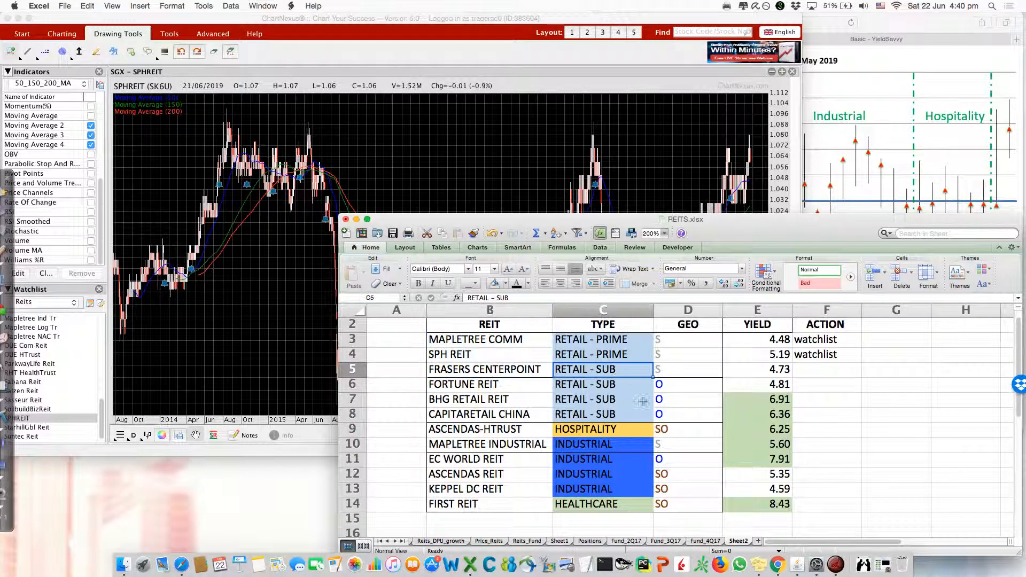
{"action": "left_click", "coordinate": [832, 413]}
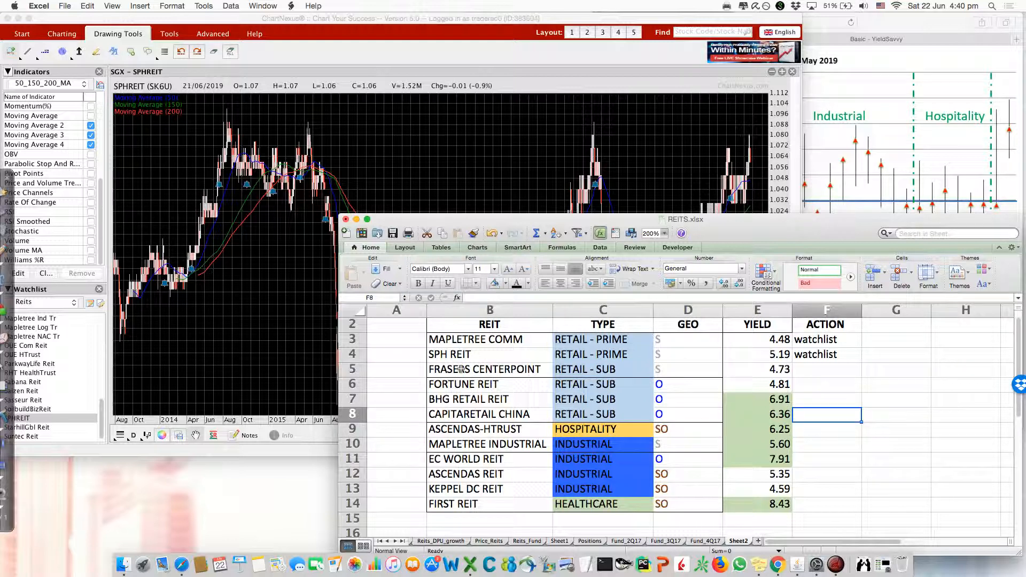
Display the Frasers Cpt Tr price chart from the Reits watchlist in ChartNexus, narrowed to the most recent months.
{"action": "scroll", "coordinate": [51, 382], "scroll_direction": "up", "scroll_amount": 3}
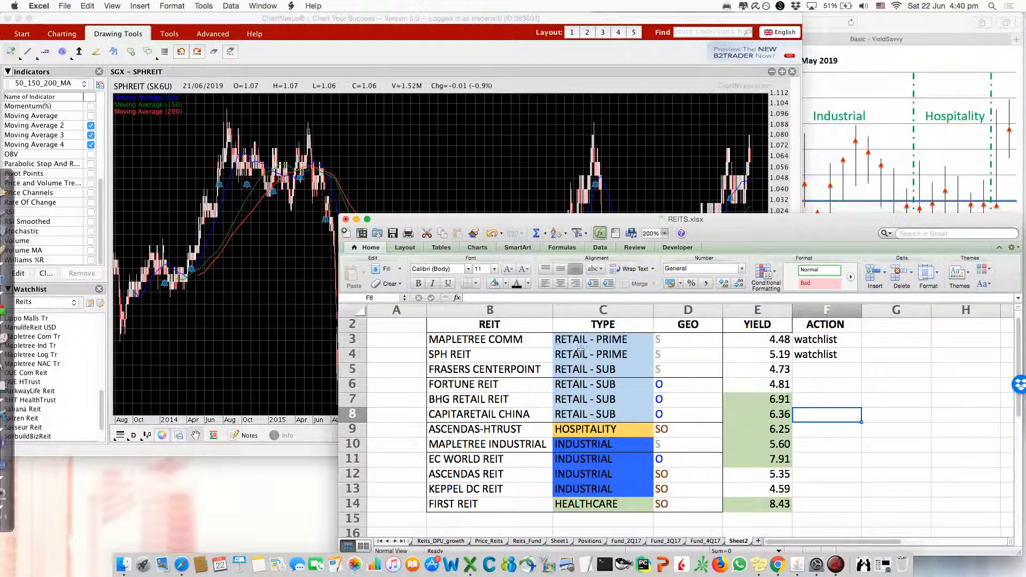
{"action": "scroll", "coordinate": [72, 352], "scroll_direction": "up", "scroll_amount": 5}
{"action": "scroll", "coordinate": [72, 352], "scroll_direction": "up", "scroll_amount": 2}
{"action": "double_click", "coordinate": [44, 337]}
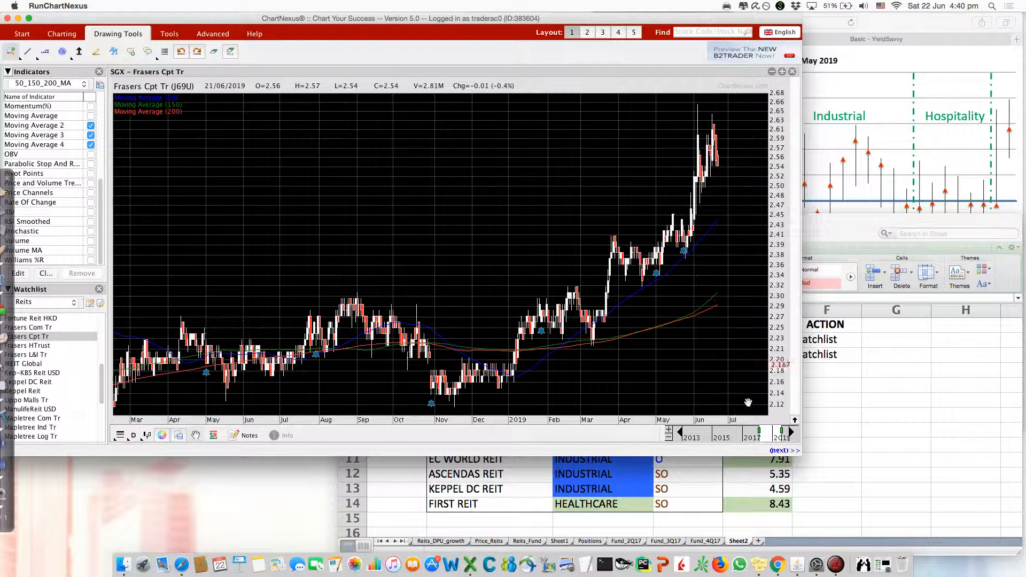
{"action": "mouse_move", "coordinate": [759, 430]}
{"action": "left_mouse_down"}
{"action": "mouse_move", "coordinate": [661, 422]}
{"action": "mouse_move", "coordinate": [764, 414]}
{"action": "mouse_move", "coordinate": [765, 440]}
{"action": "mouse_move", "coordinate": [769, 431]}
{"action": "left_mouse_up"}
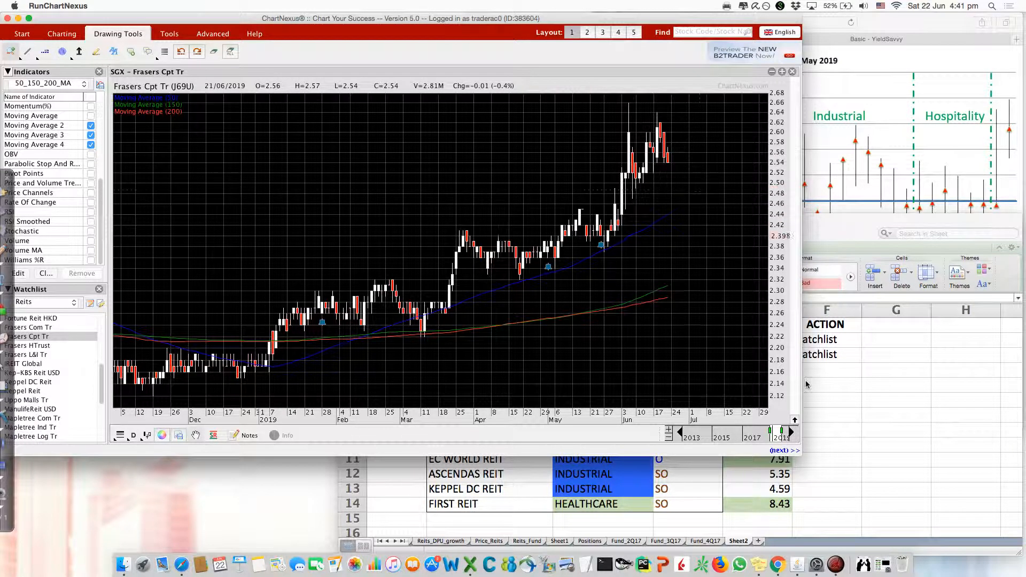
Enter "watchlist" as the action for Frasers Centerpoint in the Excel REIT table.
{"action": "left_click", "coordinate": [922, 410]}
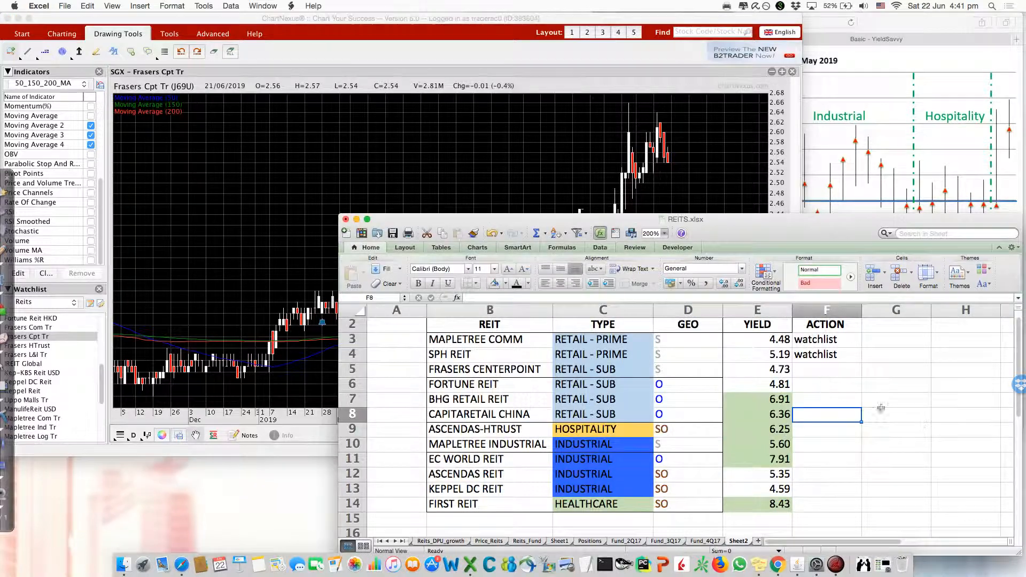
{"action": "left_click", "coordinate": [775, 371]}
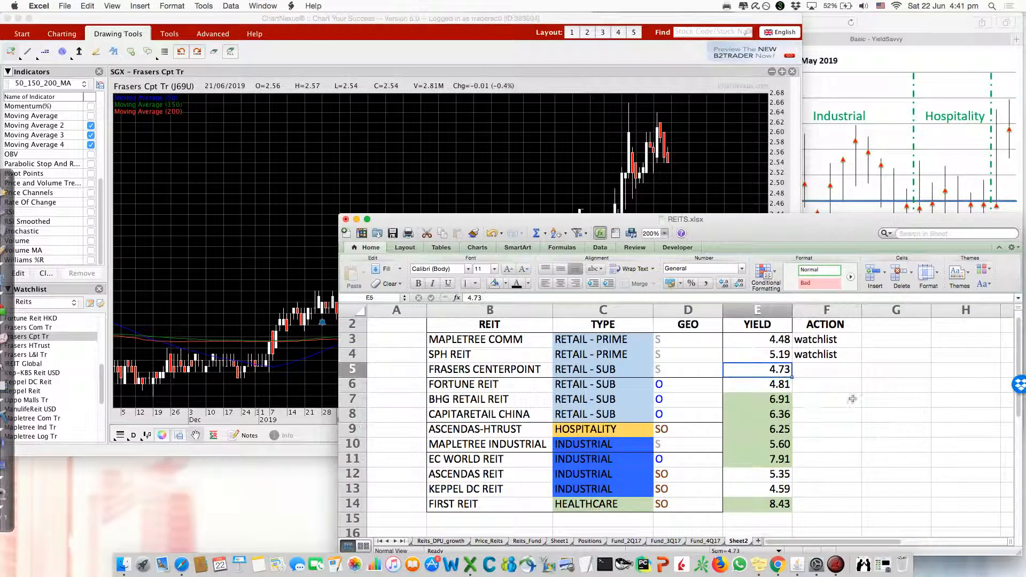
{"action": "left_click", "coordinate": [816, 377]}
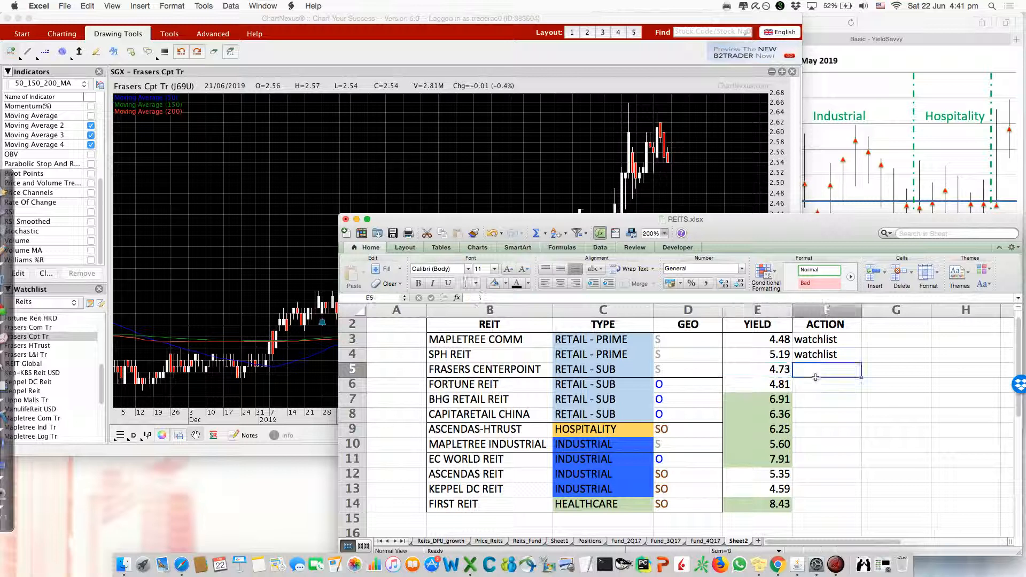
{"action": "type", "text": "watchlist"}
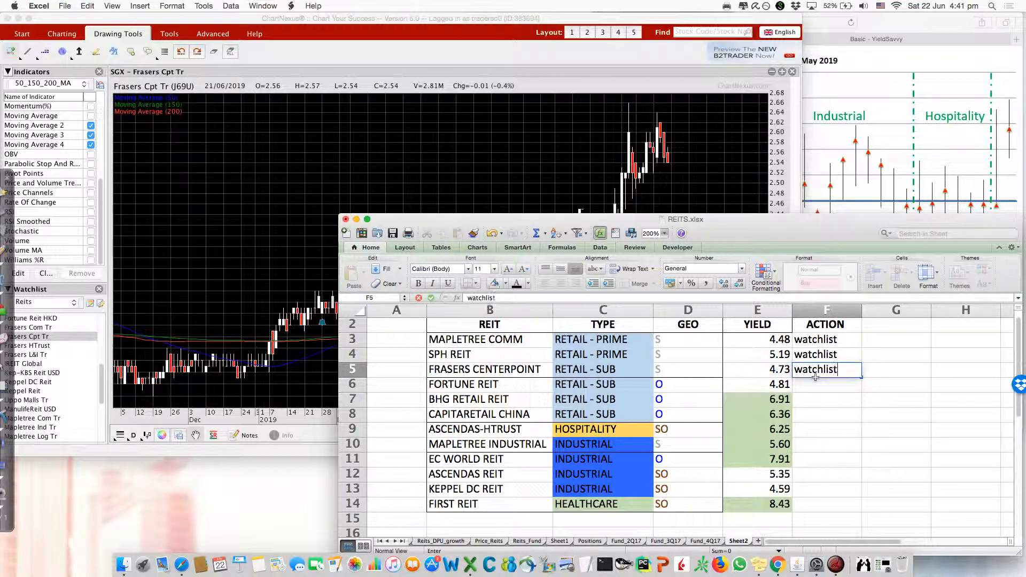
{"action": "key", "text": "Return"}
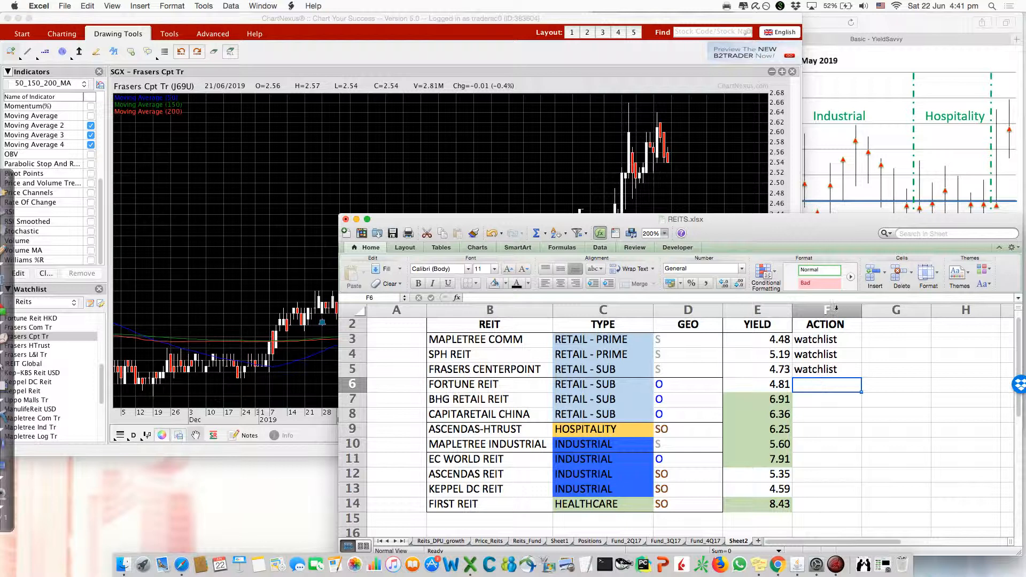
Examine the Frasers Centerpoint valuation on the Singapore REITs Price / NAV chart in Safari, and return to the Excel table.
{"action": "left_click", "coordinate": [881, 29]}
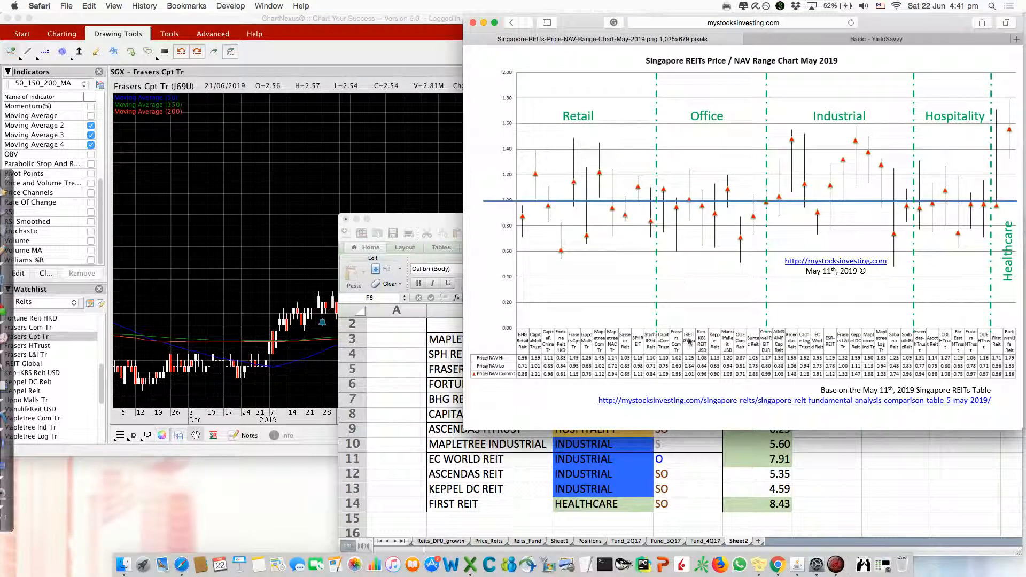
{"action": "left_click", "coordinate": [445, 379]}
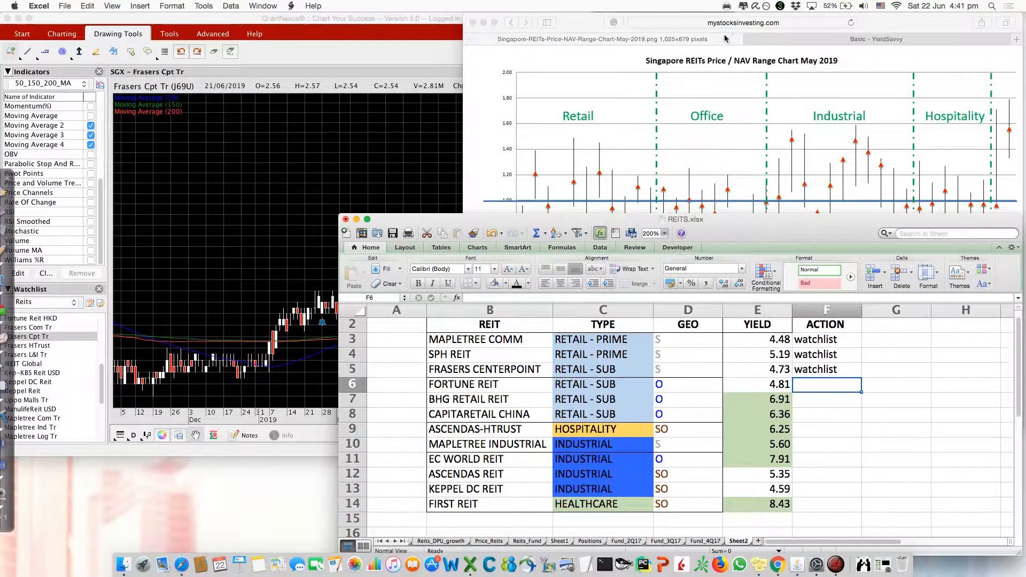
{"action": "left_click", "coordinate": [885, 18]}
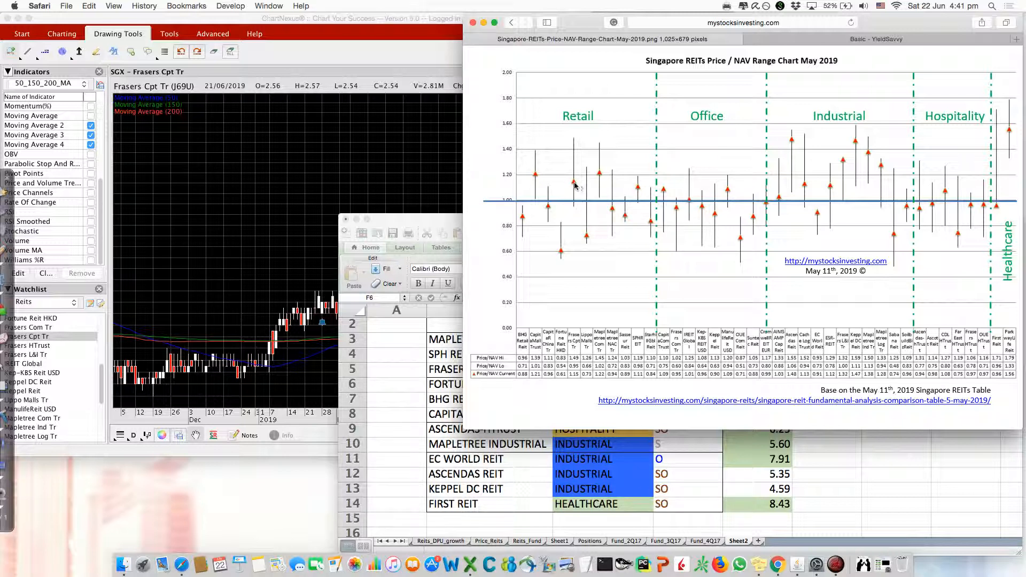
{"action": "left_click", "coordinate": [456, 230]}
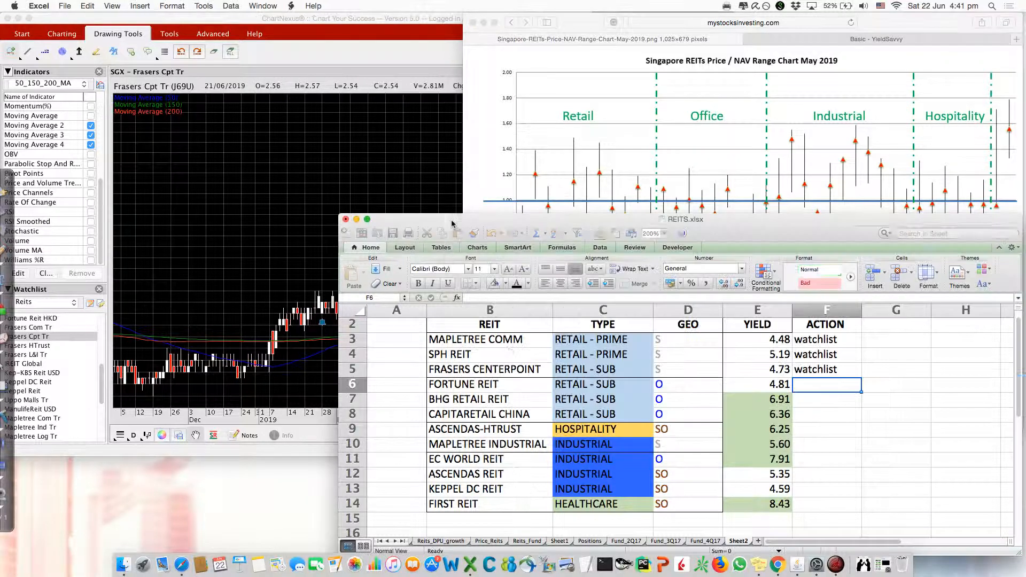
Display the Fortune Reit HKD price chart from the Reits watchlist in ChartNexus, extending its date range back to late 2016.
{"action": "left_click", "coordinate": [512, 384]}
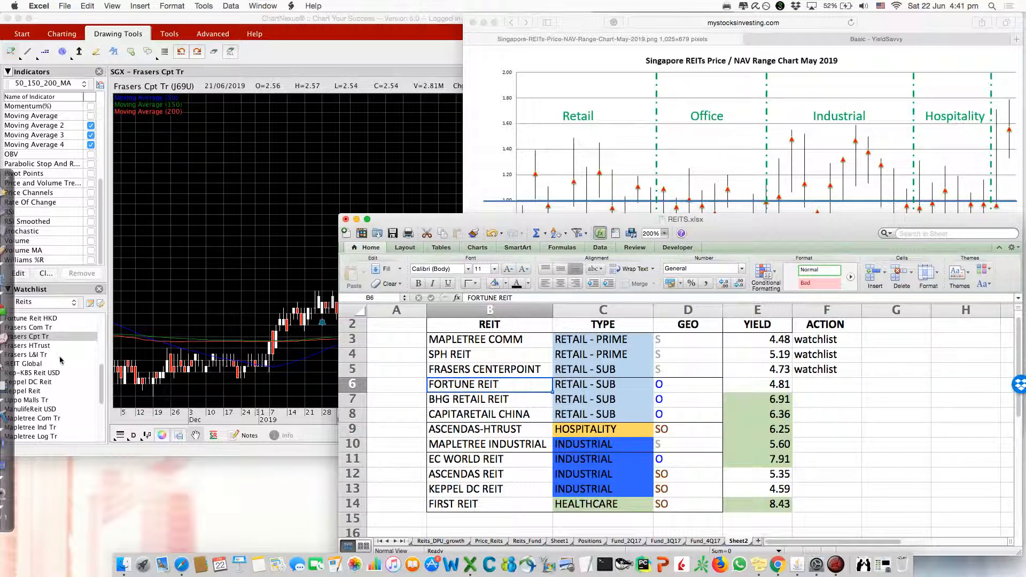
{"action": "scroll", "coordinate": [47, 349], "scroll_direction": "up", "scroll_amount": 1}
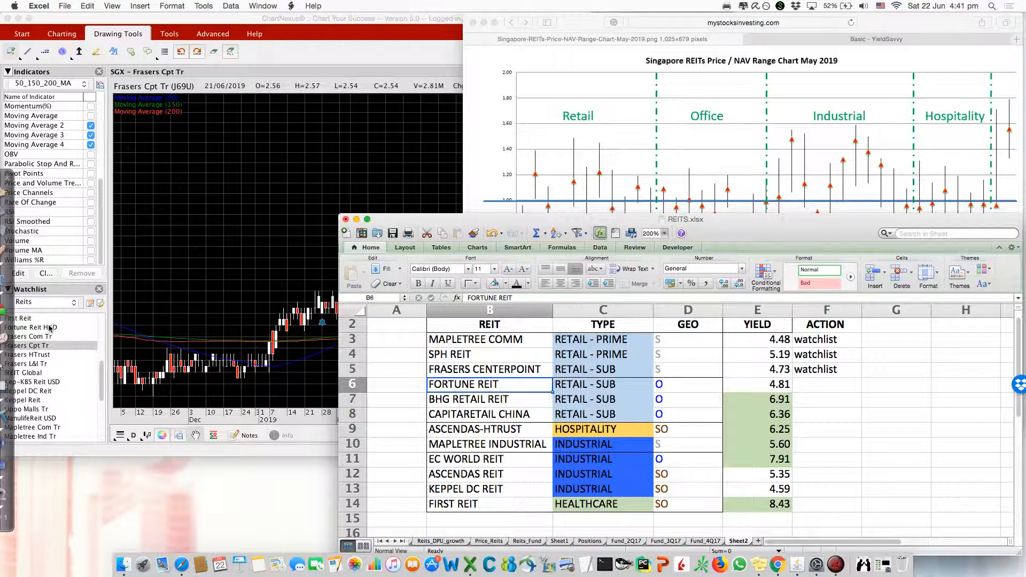
{"action": "left_click", "coordinate": [50, 328]}
{"action": "left_click", "coordinate": [50, 328]}
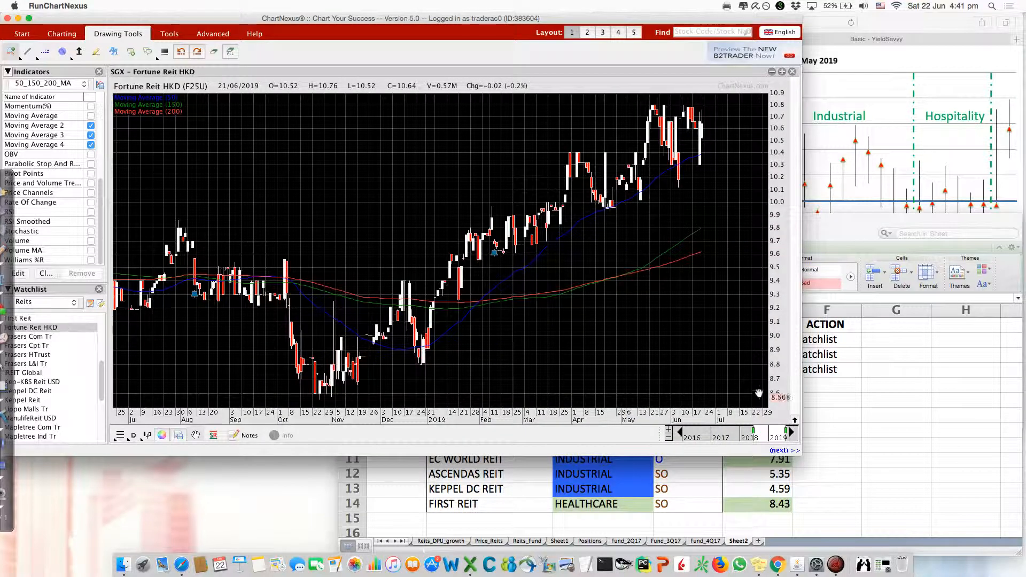
{"action": "mouse_move", "coordinate": [753, 431]}
{"action": "left_mouse_down"}
{"action": "mouse_move", "coordinate": [675, 430]}
{"action": "mouse_move", "coordinate": [750, 430]}
{"action": "left_mouse_up"}
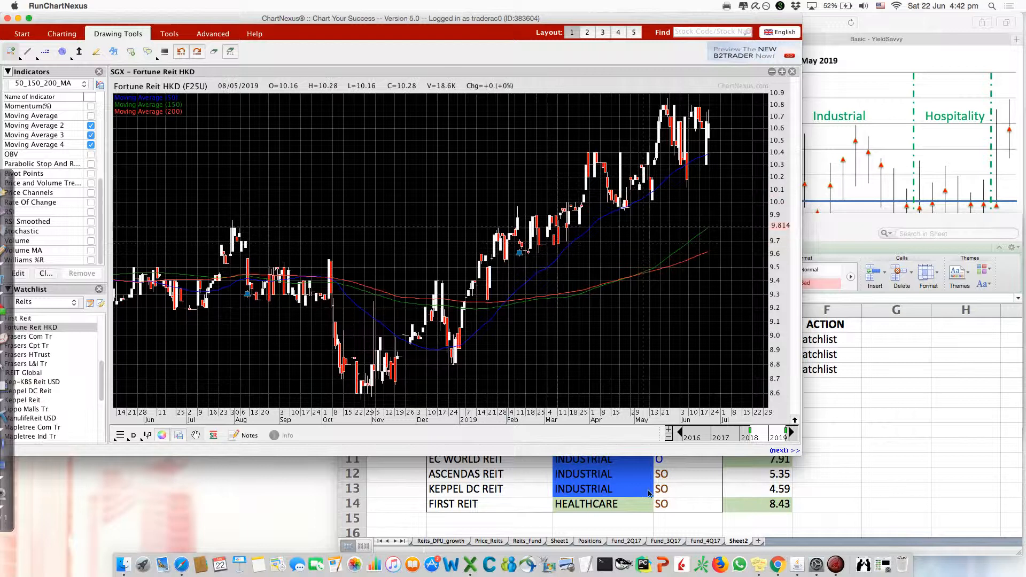
{"action": "mouse_move", "coordinate": [750, 429]}
{"action": "left_mouse_down"}
{"action": "mouse_move", "coordinate": [714, 429]}
{"action": "mouse_move", "coordinate": [750, 429]}
{"action": "left_mouse_up"}
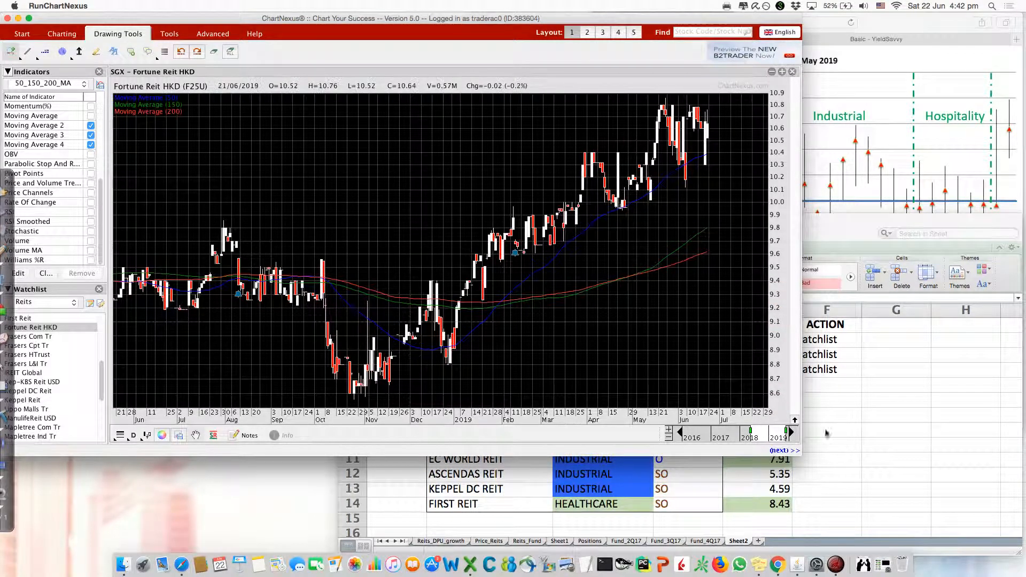
{"action": "left_click_drag", "start_coordinate": [750, 431], "coordinate": [703, 429]}
Enter "NO" as the action for Fortune REIT in the Excel REIT table.
{"action": "left_click", "coordinate": [837, 390]}
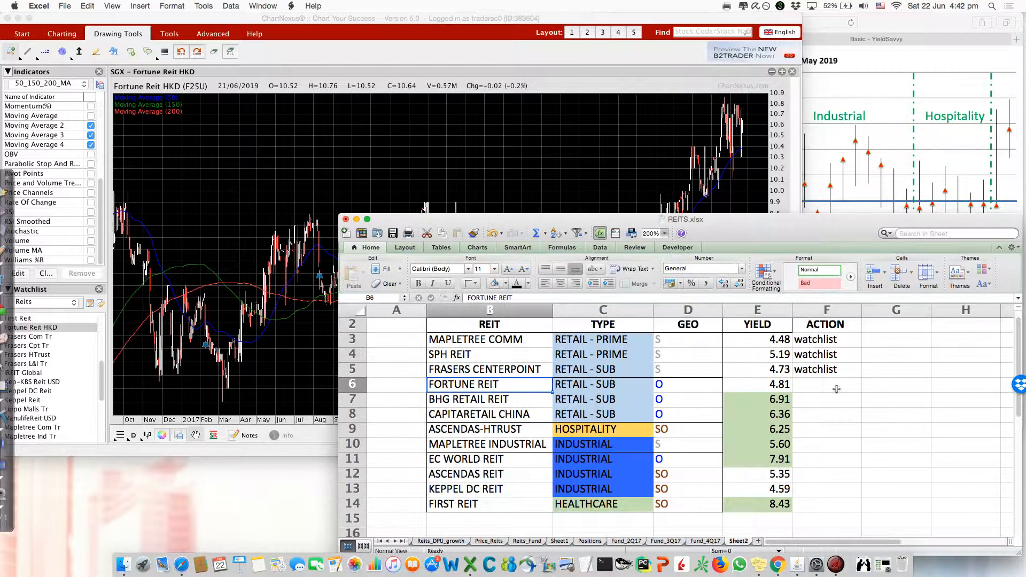
{"action": "left_click", "coordinate": [853, 389]}
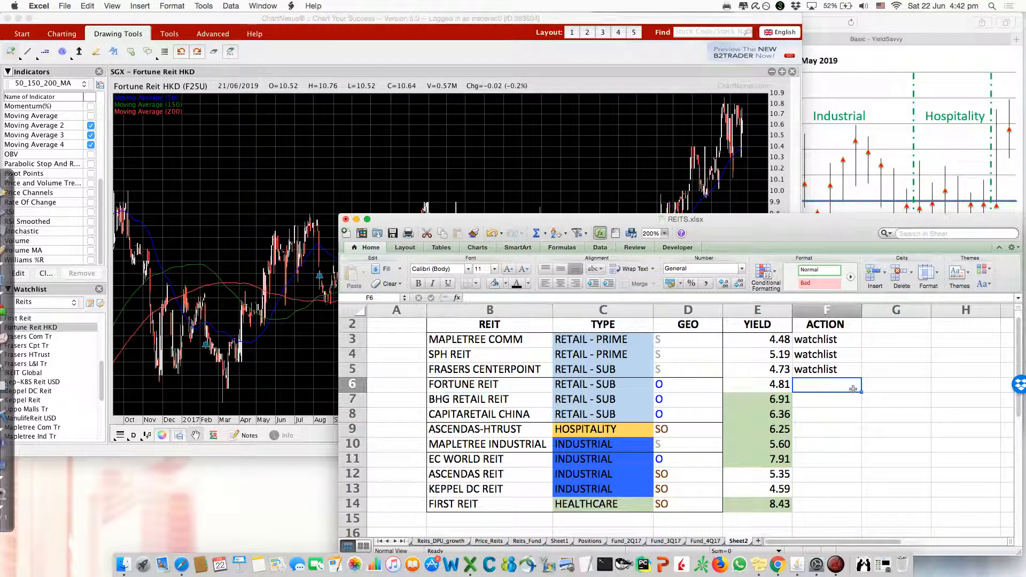
{"action": "type", "text": "NO"}
{"action": "key", "text": "Return"}
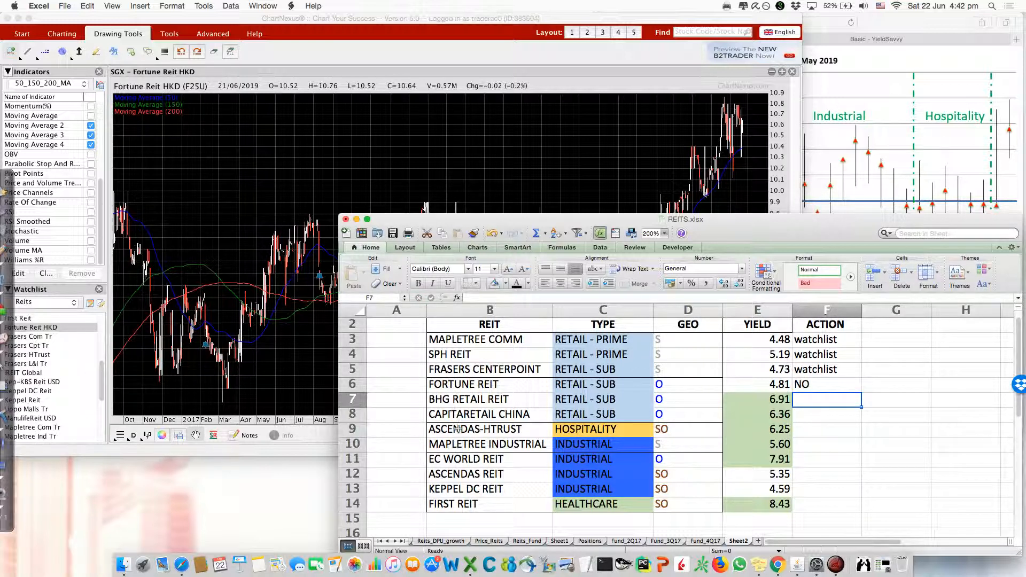
Display the BHG Retail Reit price chart from the ChartNexus watchlist, comparing its period since 2018 with its longer history from 2016.
{"action": "scroll", "coordinate": [39, 373], "scroll_direction": "up", "scroll_amount": 4}
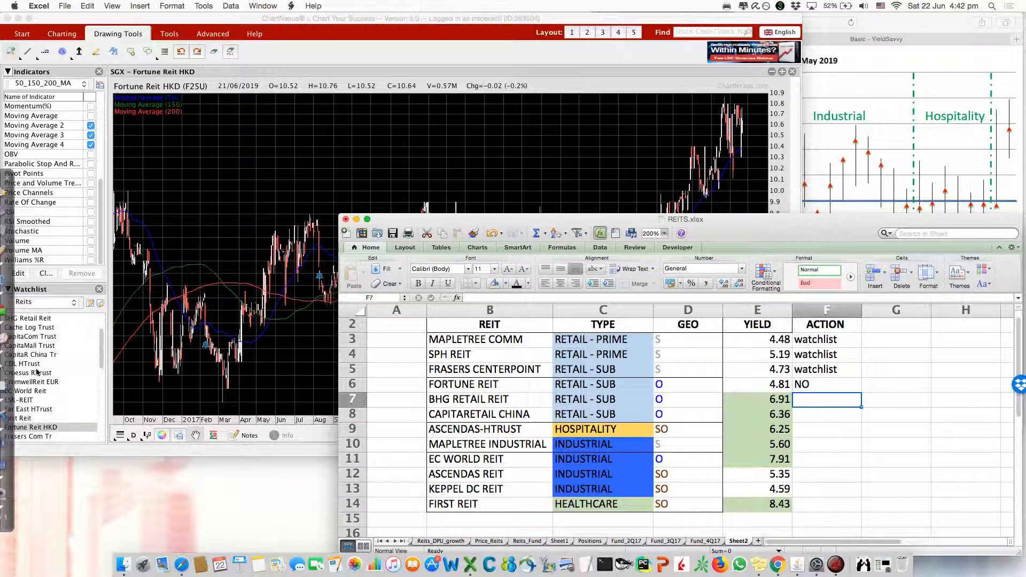
{"action": "scroll", "coordinate": [38, 396], "scroll_direction": "up", "scroll_amount": 2}
{"action": "left_click", "coordinate": [38, 356]}
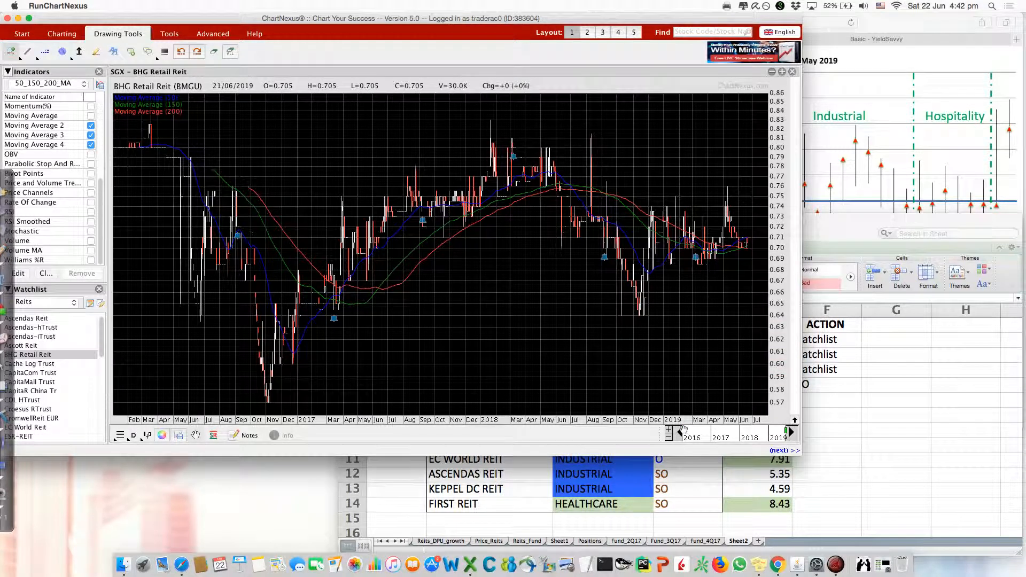
{"action": "left_click_drag", "start_coordinate": [681, 431], "coordinate": [740, 431]}
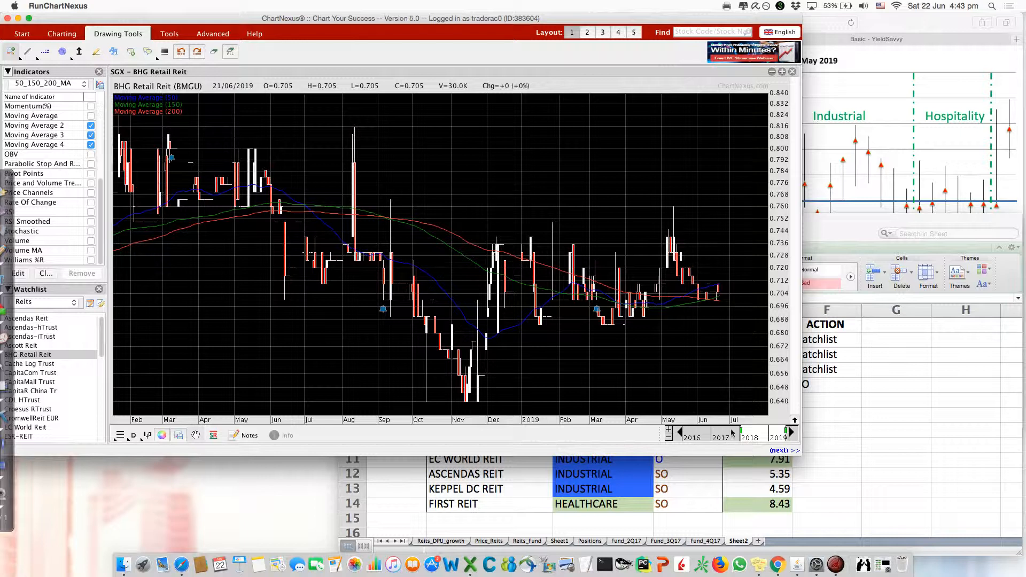
{"action": "left_click_drag", "start_coordinate": [740, 432], "coordinate": [689, 432]}
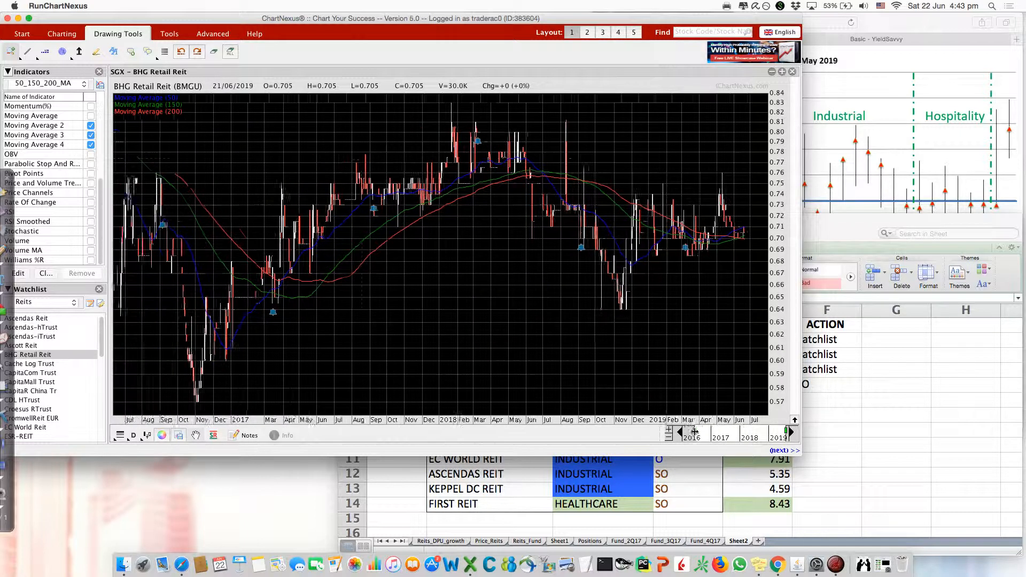
Enter "NO" as the action for BHG Retail REIT in the Excel REIT table.
{"action": "left_click", "coordinate": [844, 396]}
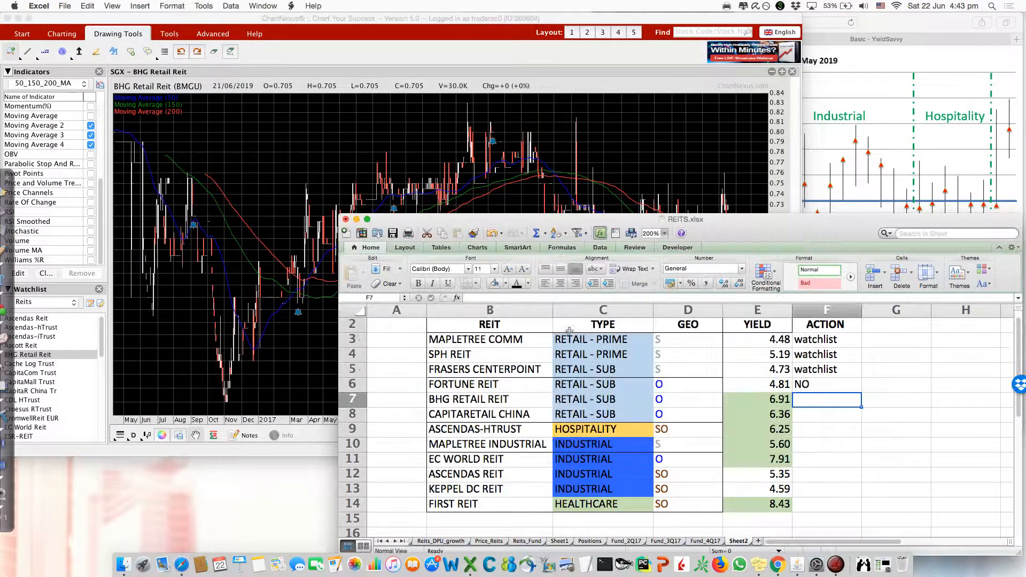
{"action": "left_click", "coordinate": [763, 404]}
{"action": "left_click", "coordinate": [812, 405]}
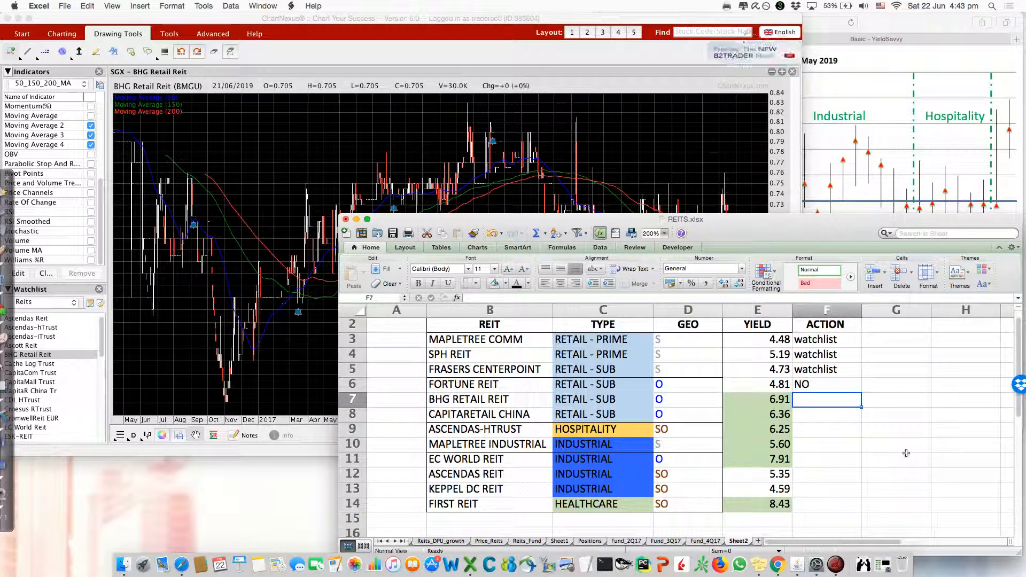
{"action": "type", "text": "NO"}
{"action": "key", "text": "Return"}
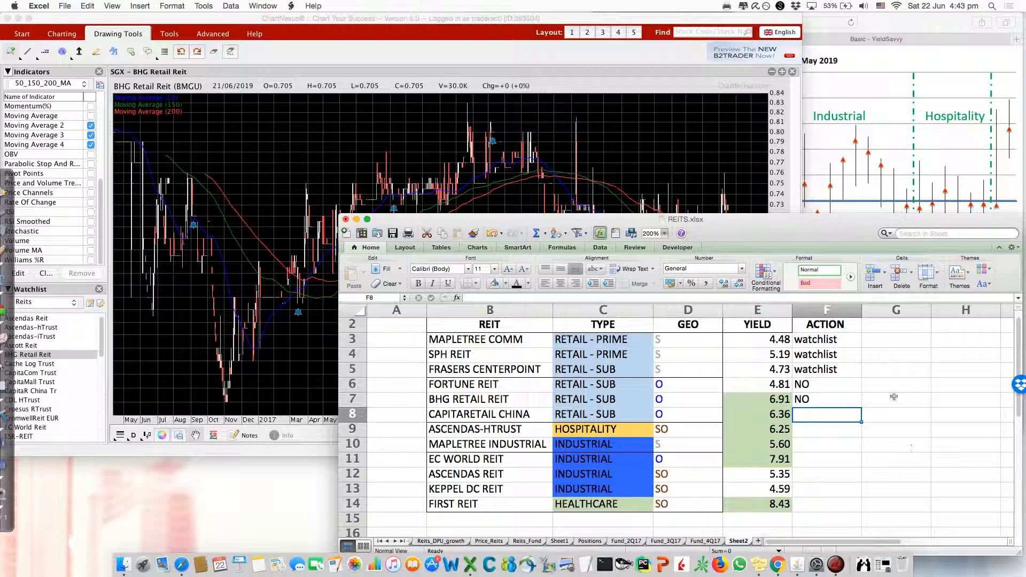
Re-examine the BHG Retail Reit chart in ChartNexus for the period from early 2018 onward, and return to the Excel table.
{"action": "left_click", "coordinate": [293, 241]}
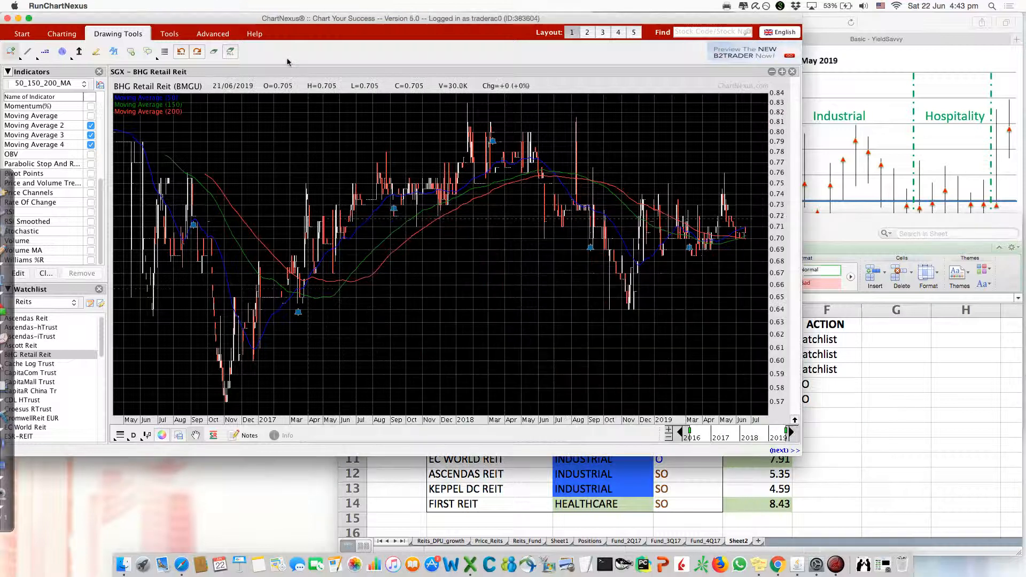
{"action": "left_click_drag", "start_coordinate": [689, 432], "coordinate": [744, 432]}
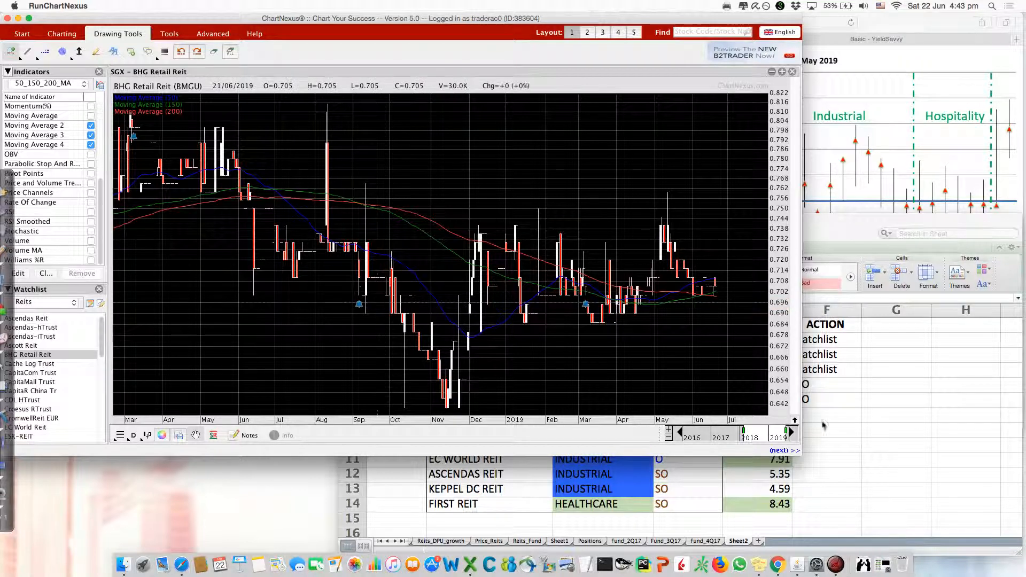
{"action": "left_click", "coordinate": [858, 420]}
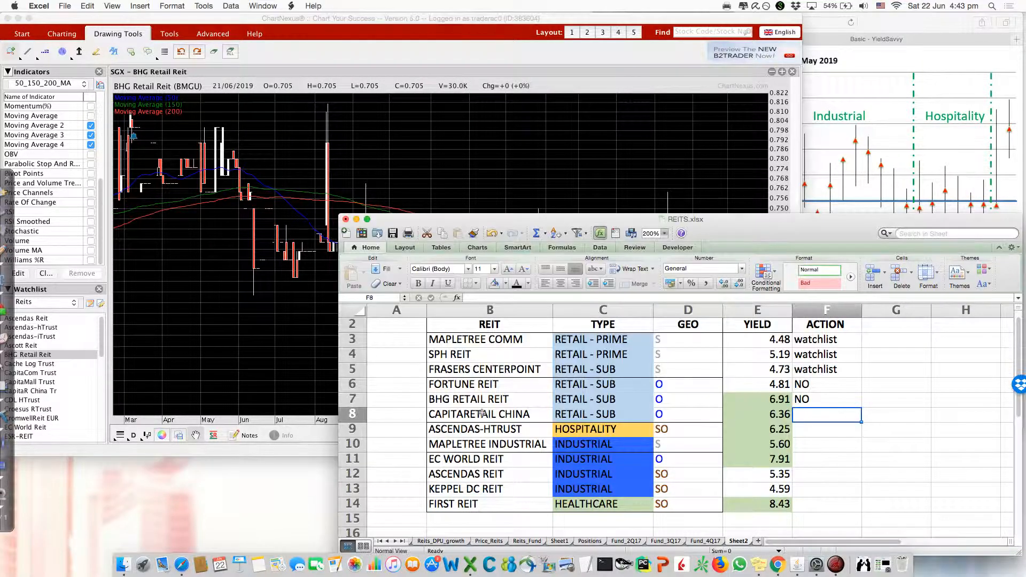
Display the CapitaR China Tr price chart from the ChartNexus watchlist, extending its date range back to early 2016.
{"action": "left_click", "coordinate": [54, 391]}
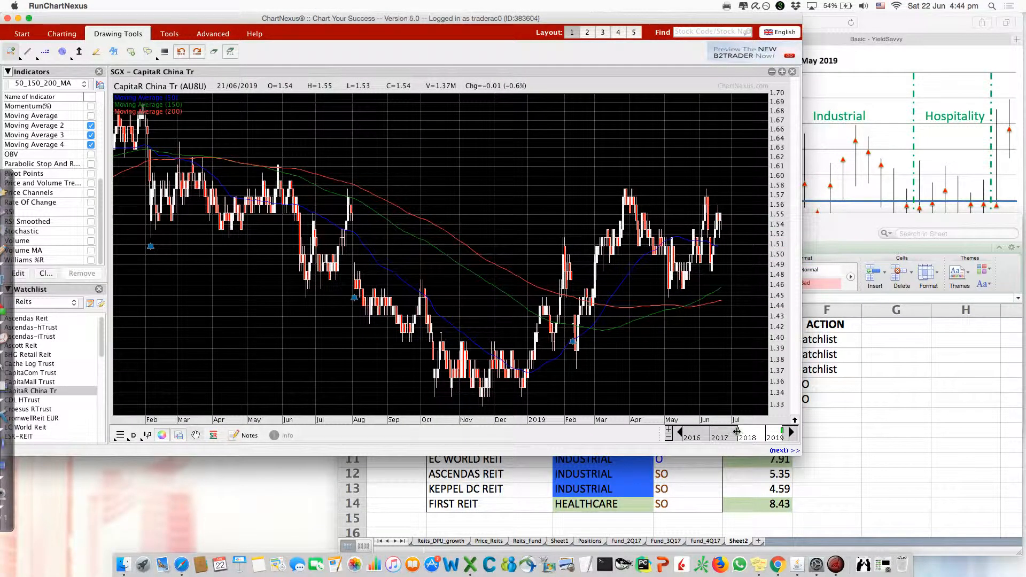
{"action": "left_click_drag", "start_coordinate": [721, 432], "coordinate": [669, 433]}
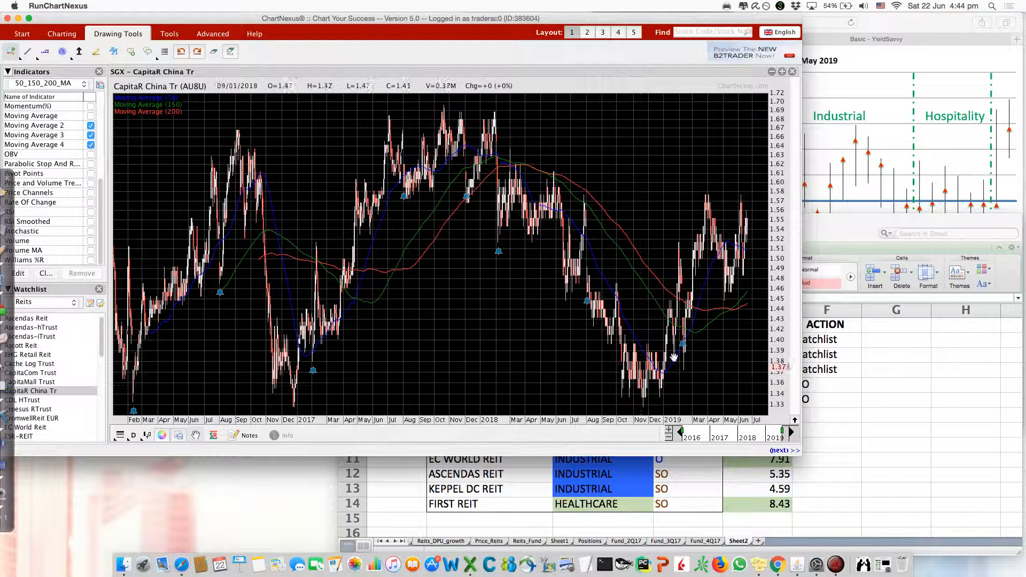
Compare the CapitaR China Tr chart since early 2018 with its history from 2016, and check its position on the Price/NAV range chart in Safari.
{"action": "left_click_drag", "start_coordinate": [681, 431], "coordinate": [738, 431]}
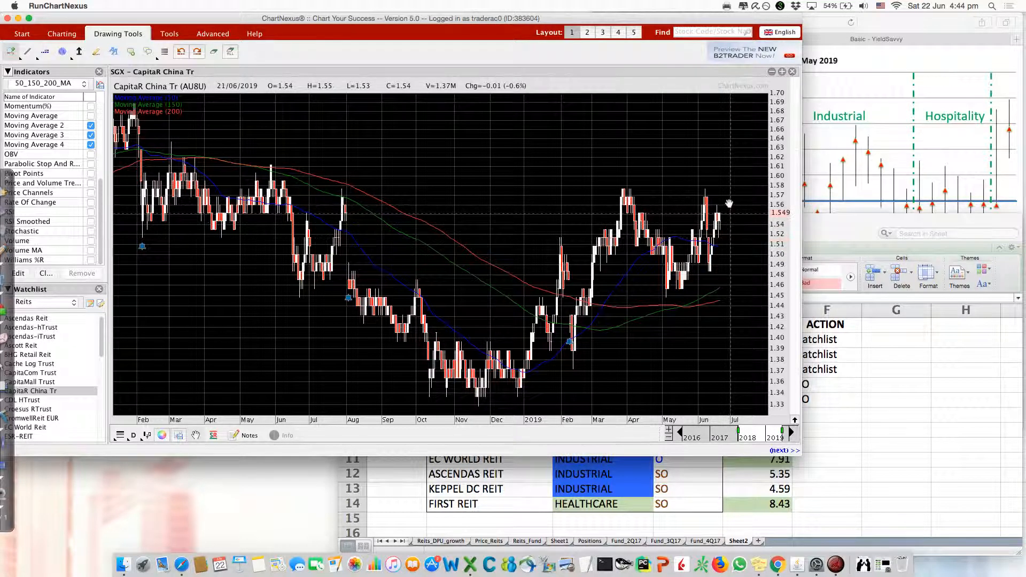
{"action": "left_click_drag", "start_coordinate": [737, 437], "coordinate": [670, 433]}
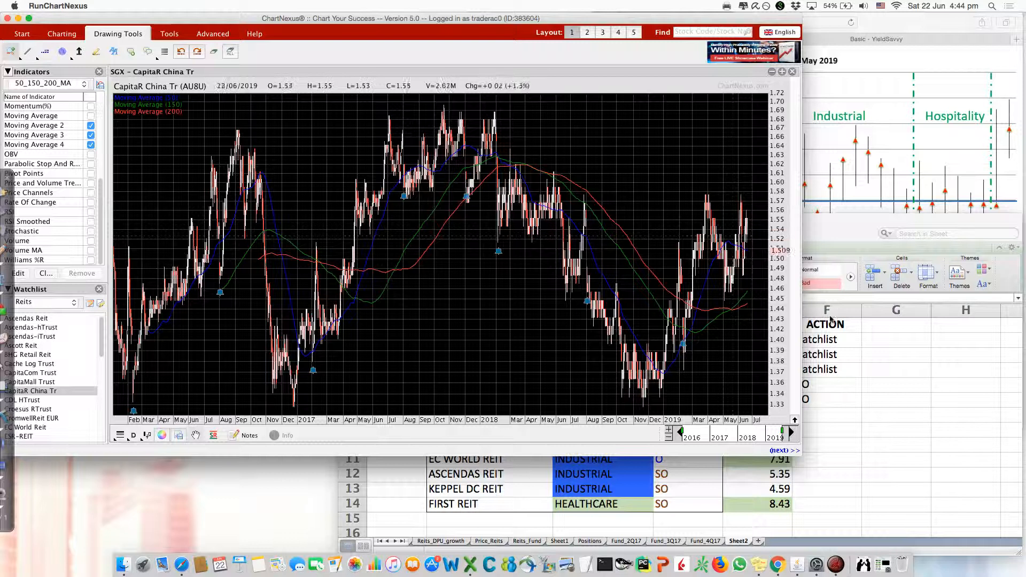
{"action": "left_click", "coordinate": [859, 64]}
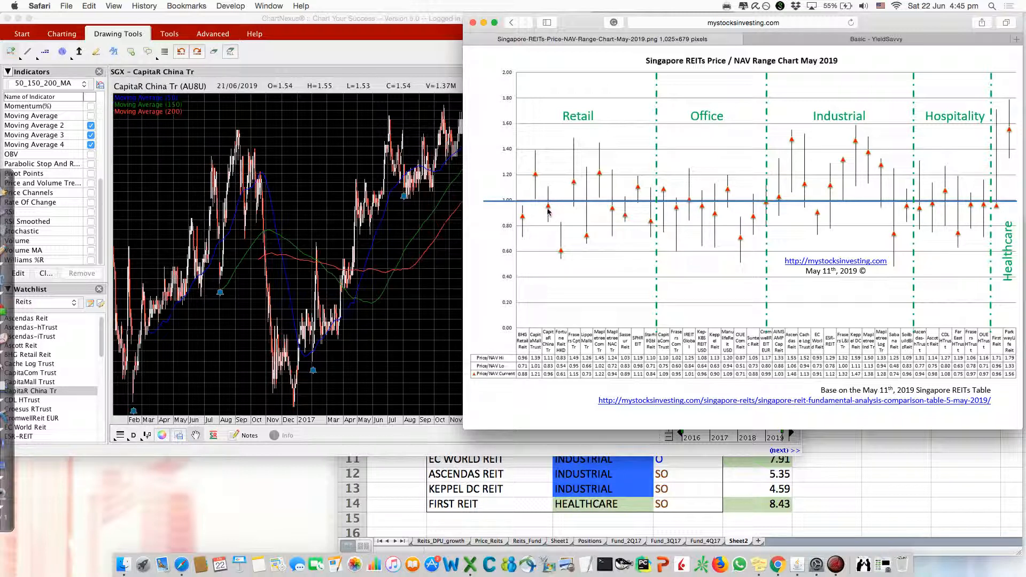
Return to the Excel REIT table and enter "Pontential BUY" as the action for CapitaRetail China.
{"action": "left_click", "coordinate": [824, 471]}
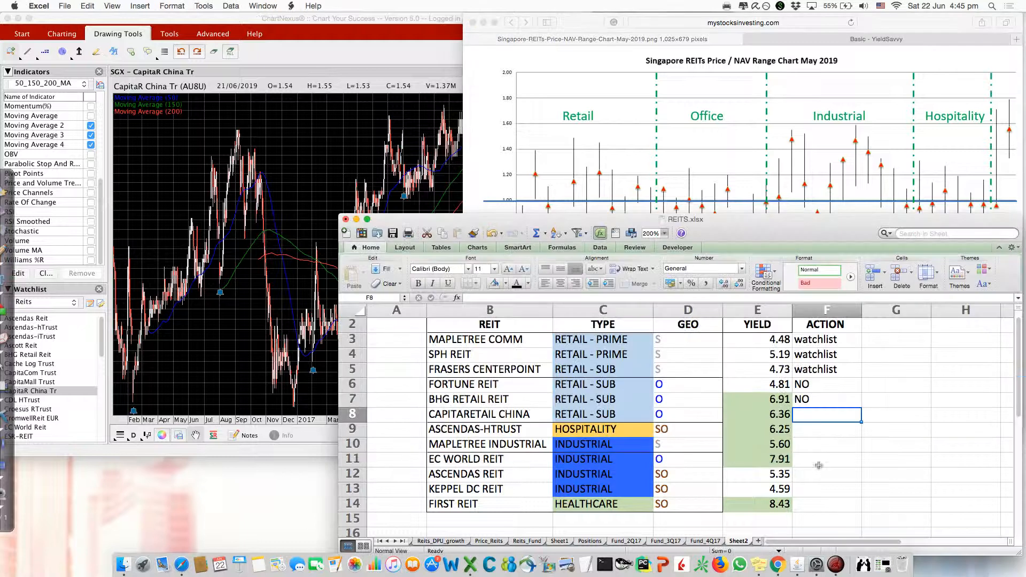
{"action": "left_click", "coordinate": [770, 413]}
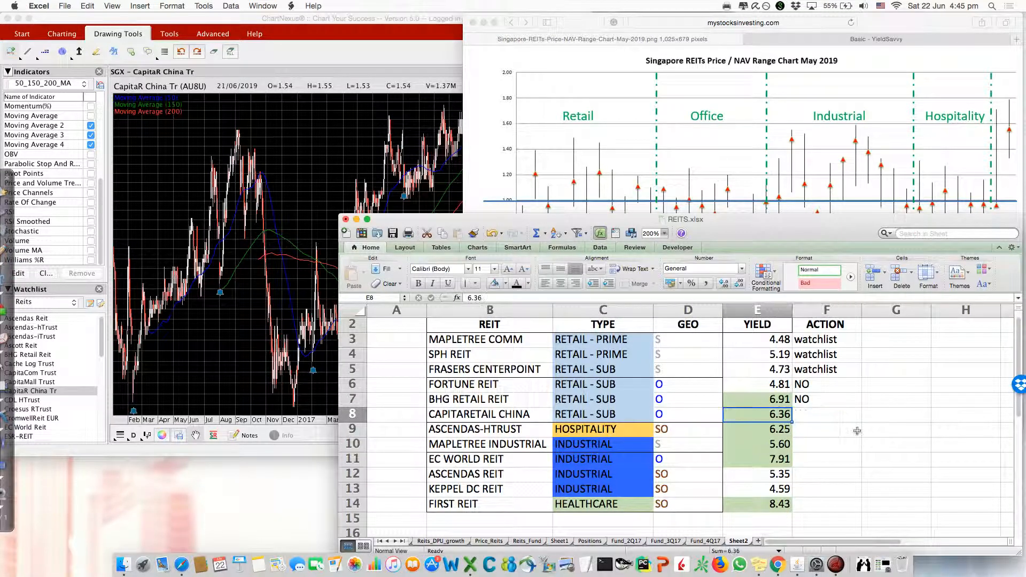
{"action": "left_click", "coordinate": [834, 420]}
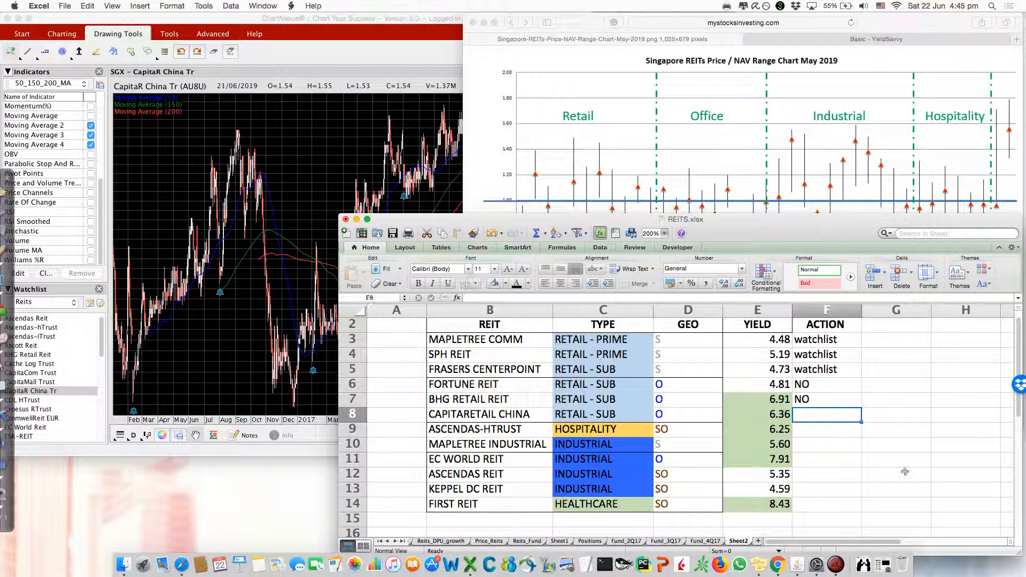
{"action": "type", "text": "Po"}
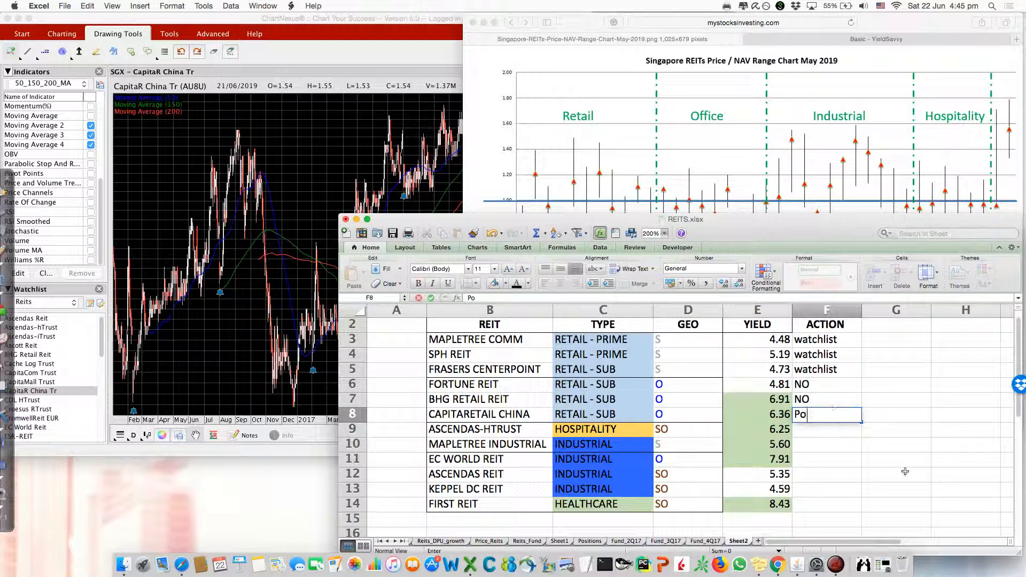
{"action": "type", "text": "ntential BUY"}
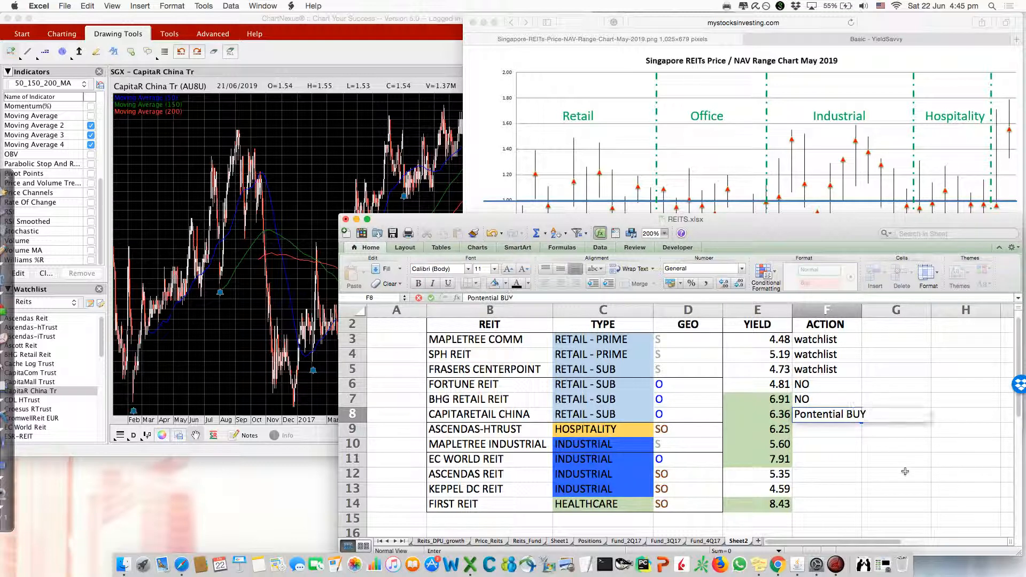
{"action": "key", "text": "Return"}
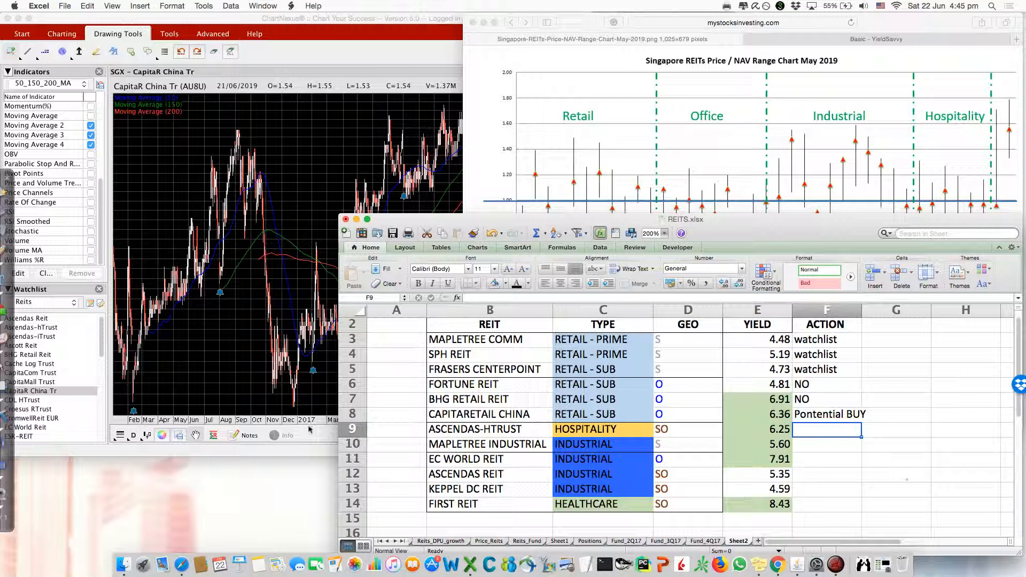
Review the Ascendas-hTrust price chart from late 2017 onward in ChartNexus, and enter "watchlist" as its action in the Excel table.
{"action": "left_click", "coordinate": [43, 328]}
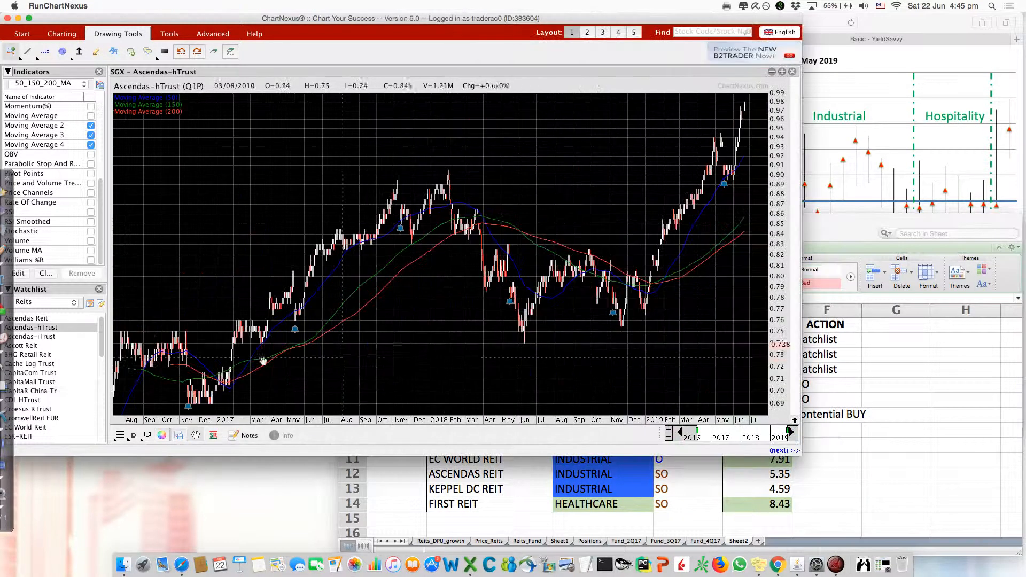
{"action": "left_click_drag", "start_coordinate": [696, 436], "coordinate": [732, 430]}
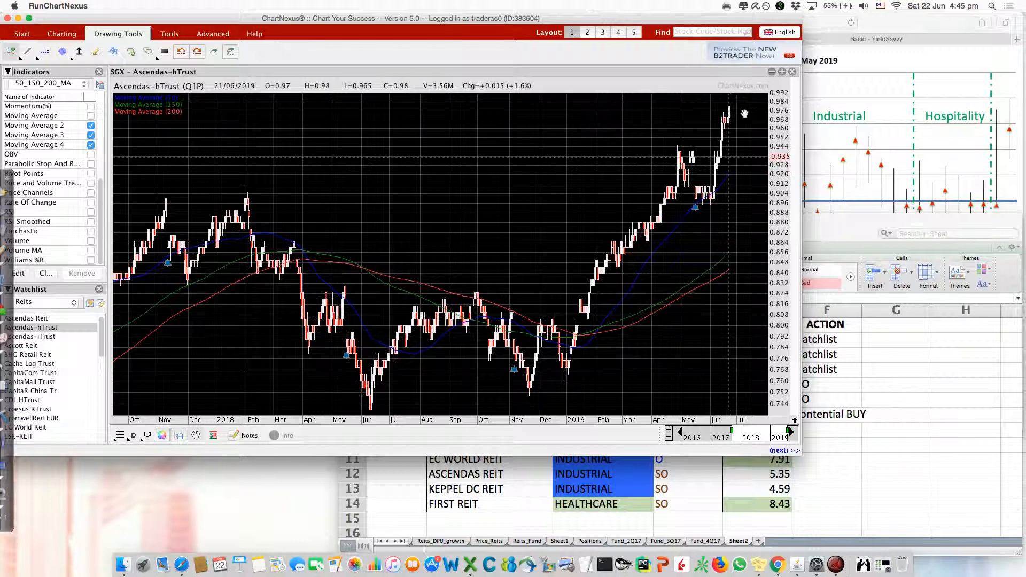
{"action": "left_click", "coordinate": [875, 434]}
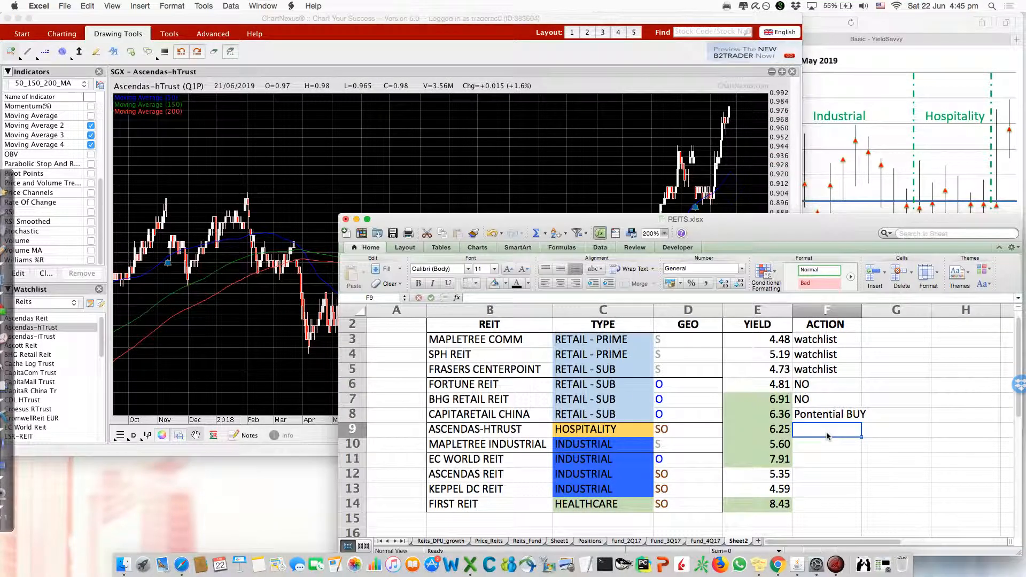
{"action": "type", "text": "watchlist"}
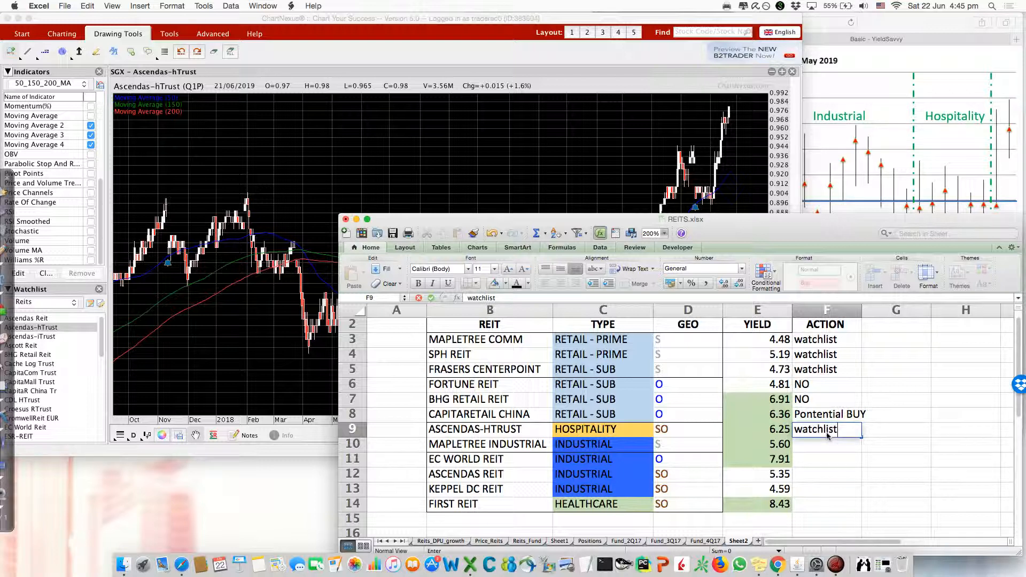
{"action": "key", "text": "Return"}
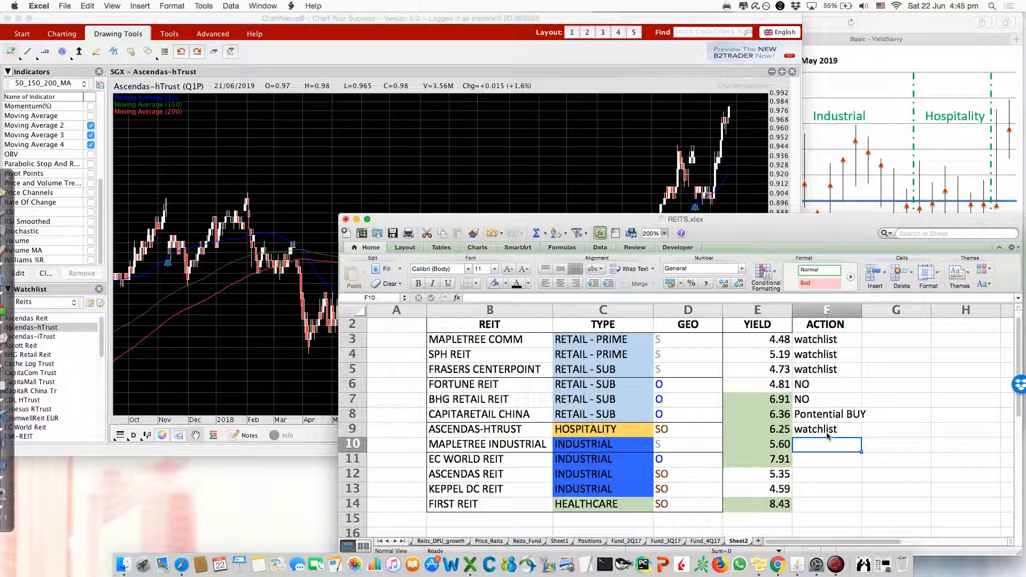
Recheck Ascendas-hTrust's yield in Excel, its ChartNexus price chart back to early 2016, and its Price/NAV range in Safari.
{"action": "left_click", "coordinate": [748, 430]}
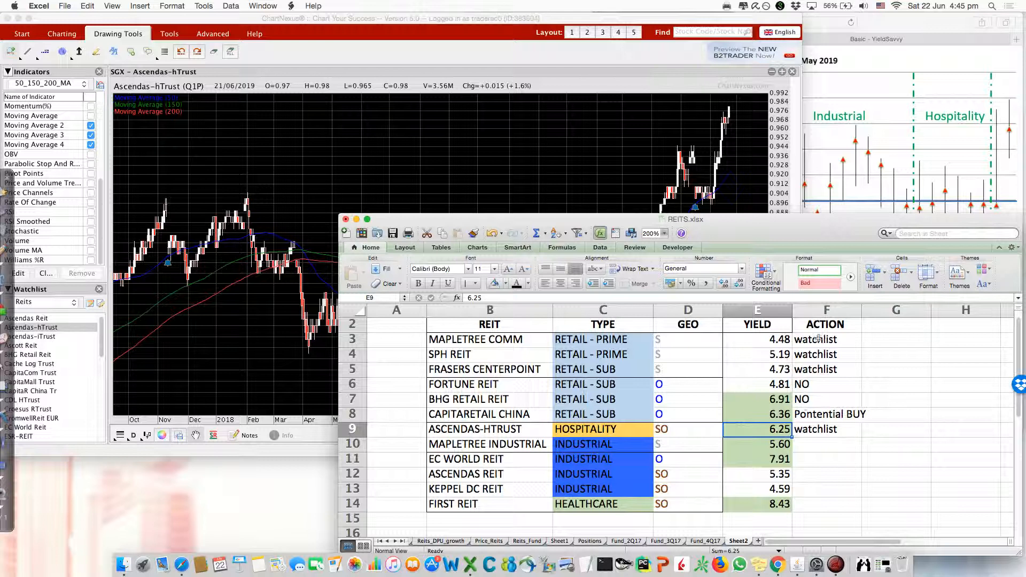
{"action": "left_click", "coordinate": [465, 49]}
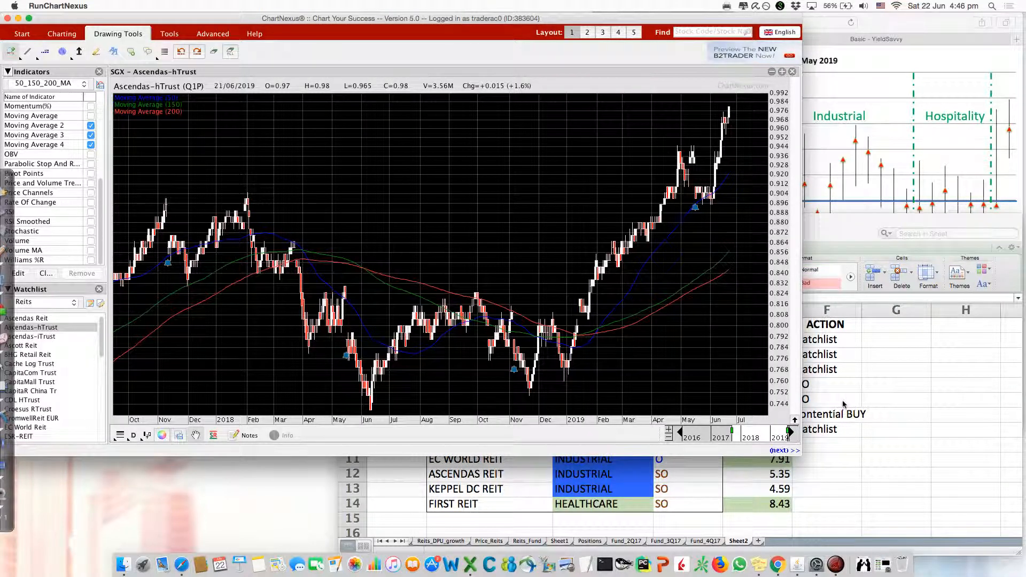
{"action": "left_click_drag", "start_coordinate": [731, 431], "coordinate": [683, 431]}
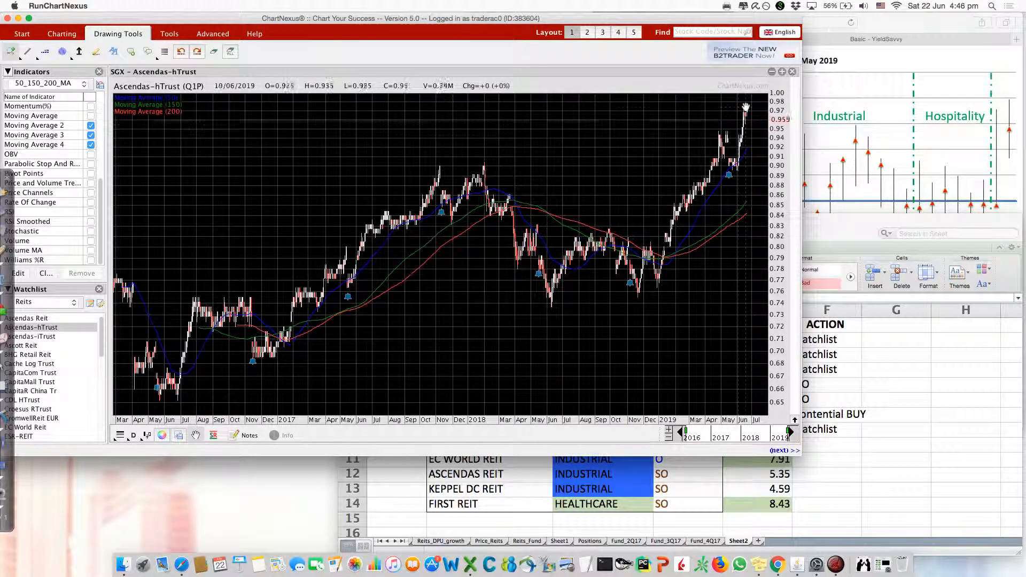
{"action": "left_click", "coordinate": [944, 25]}
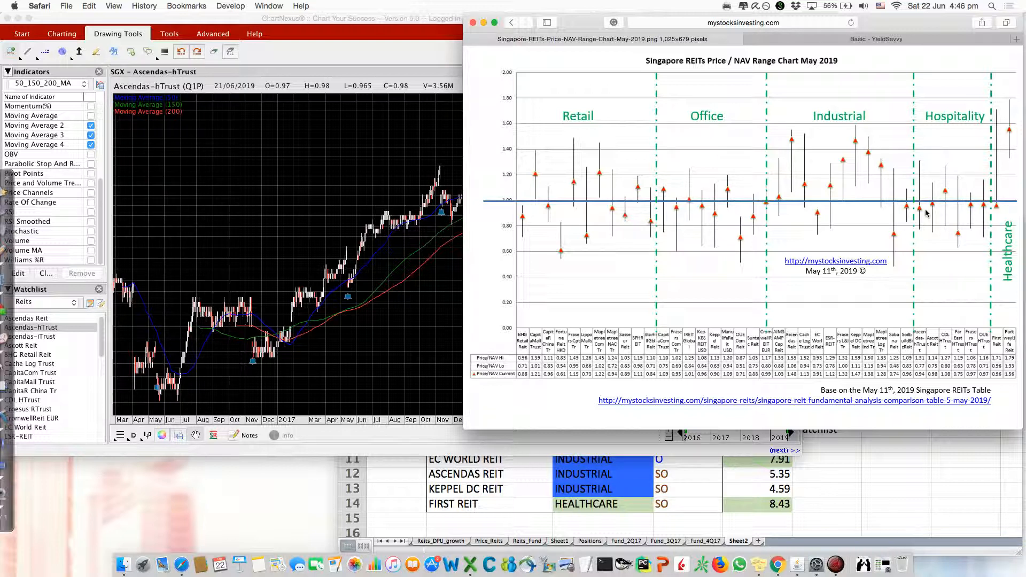
{"action": "left_click", "coordinate": [923, 479]}
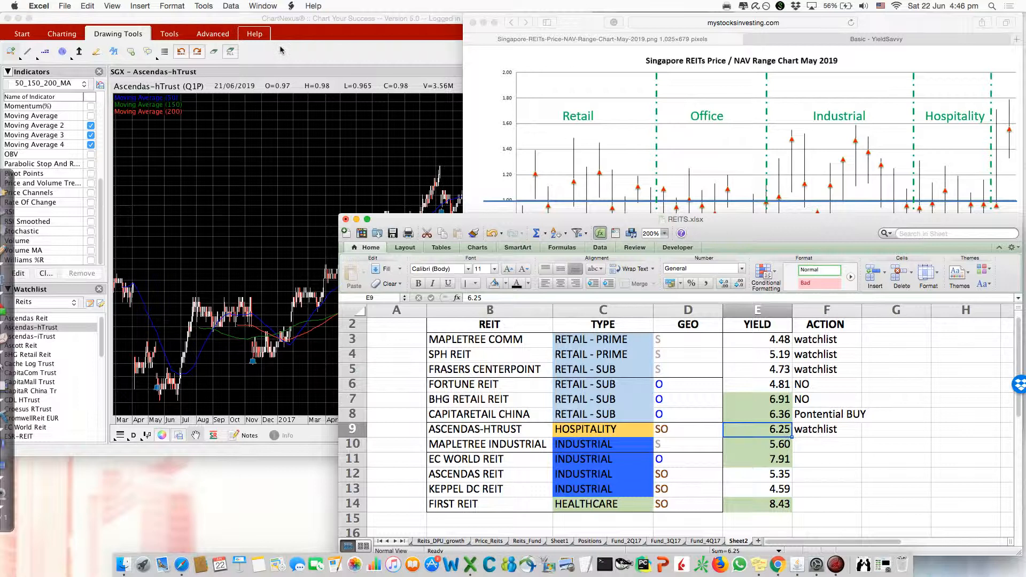
{"action": "left_click", "coordinate": [255, 19]}
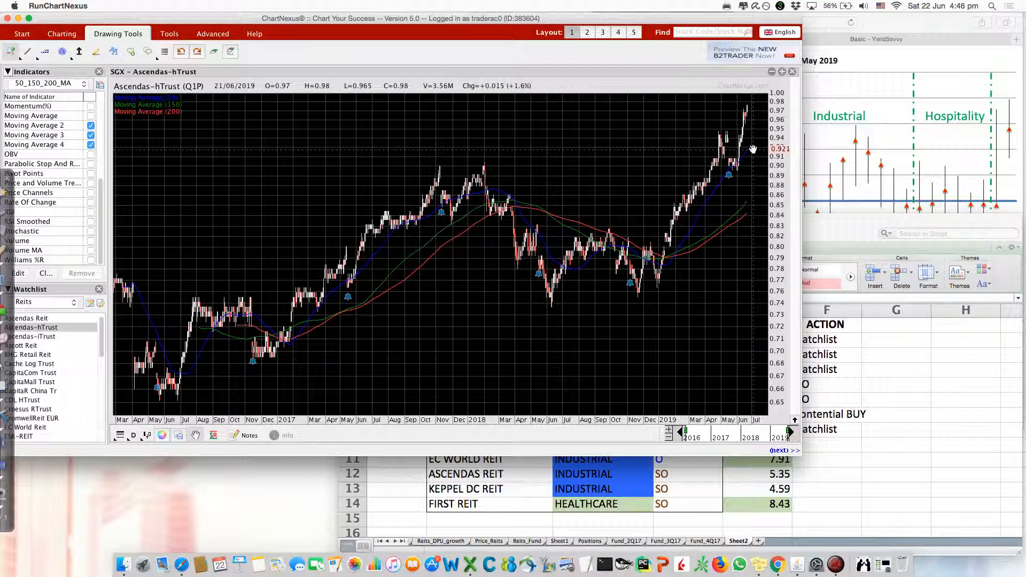
{"action": "left_click", "coordinate": [919, 360]}
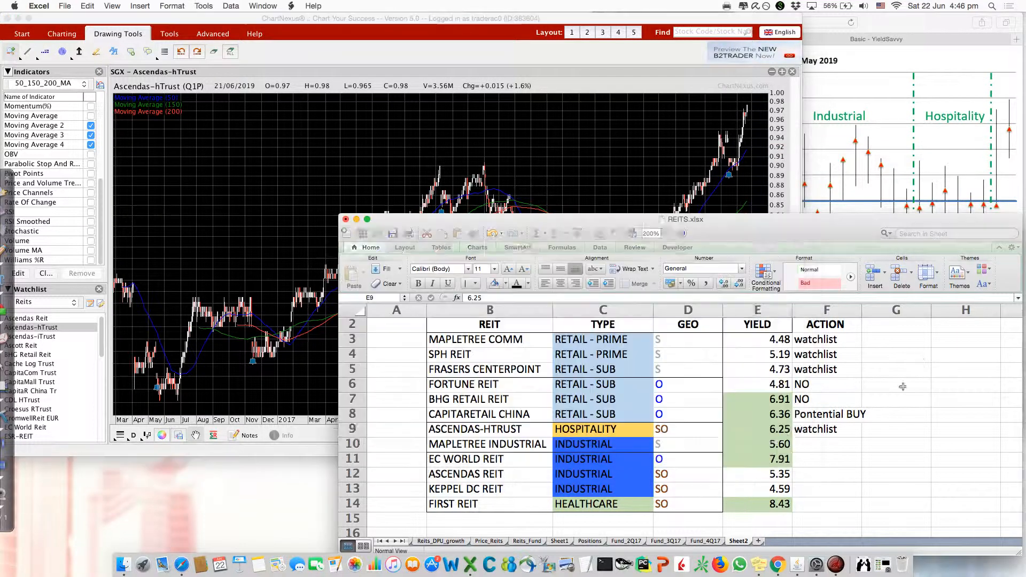
Display the Mapletree Ind Tr price chart from the ChartNexus watchlist.
{"action": "left_click", "coordinate": [828, 445]}
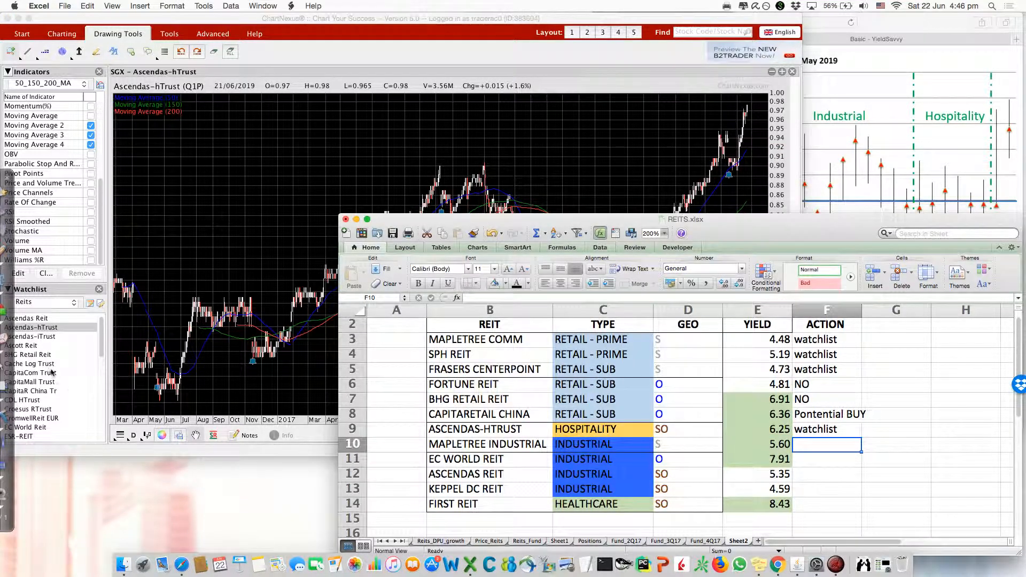
{"action": "scroll", "coordinate": [49, 369], "scroll_direction": "down", "scroll_amount": 2}
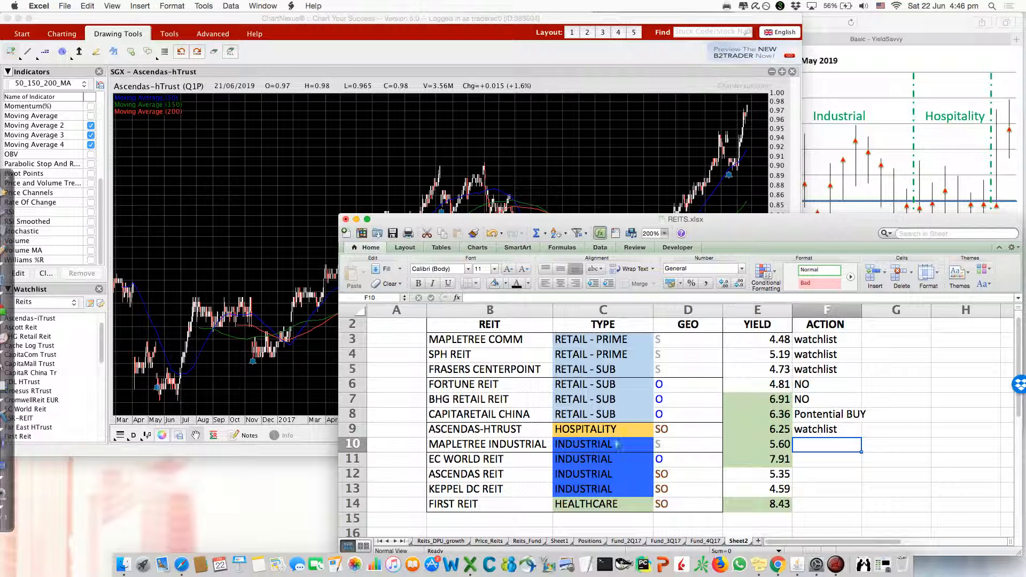
{"action": "scroll", "coordinate": [46, 385], "scroll_direction": "down", "scroll_amount": 11}
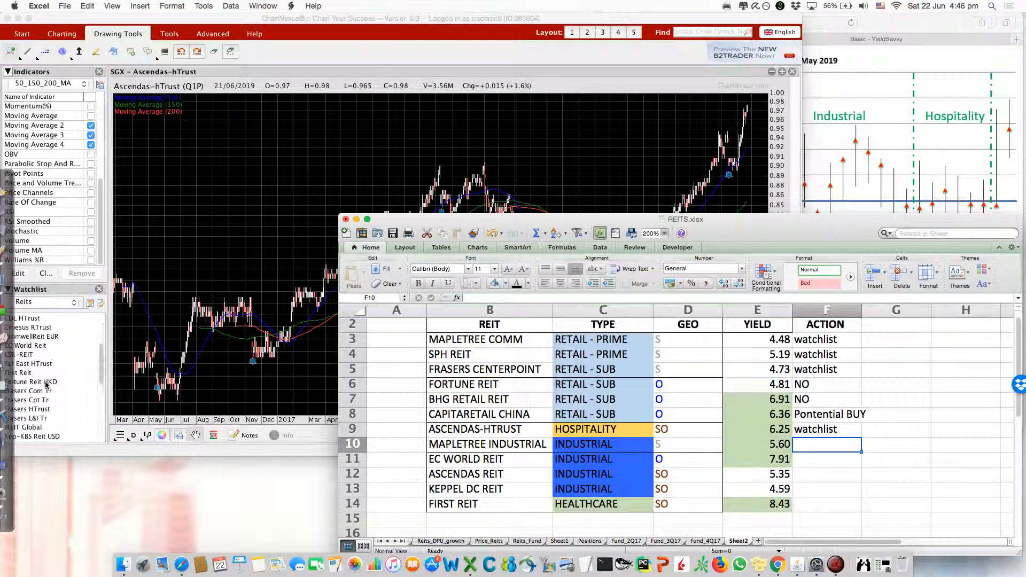
{"action": "scroll", "coordinate": [47, 384], "scroll_direction": "down", "scroll_amount": 5}
{"action": "left_click", "coordinate": [47, 409]}
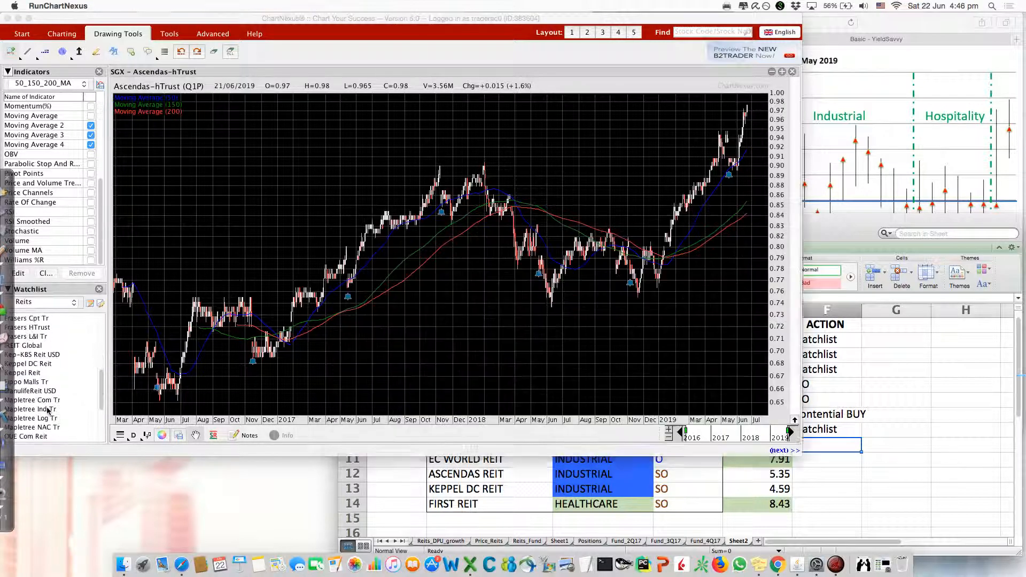
{"action": "left_click", "coordinate": [722, 433]}
Check Mapletree Industrial's yield in Excel and Price/NAV range in Safari, and examine its ChartNexus chart from early 2016 and from late 2017.
{"action": "left_click", "coordinate": [816, 447]}
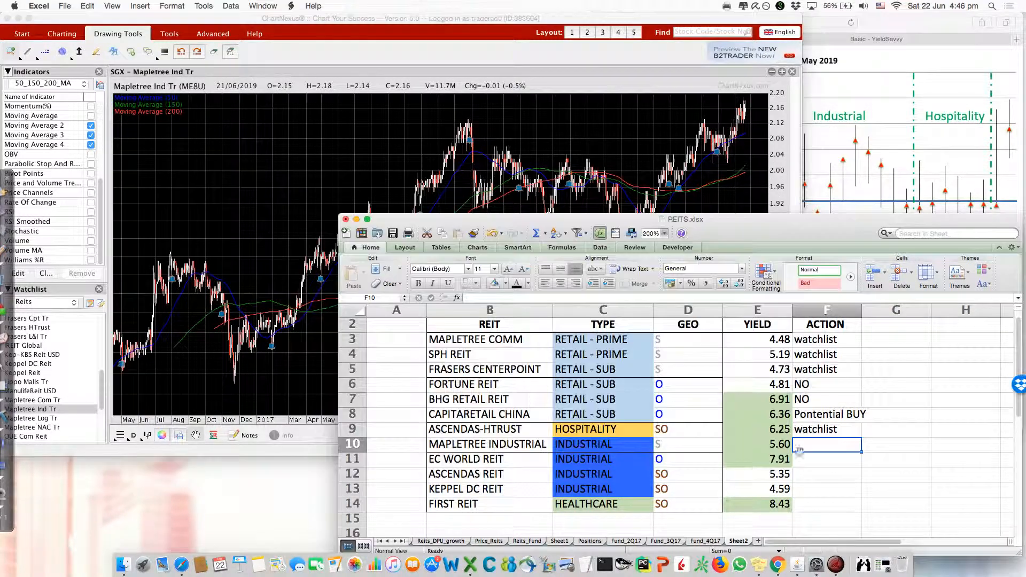
{"action": "key", "text": "Left"}
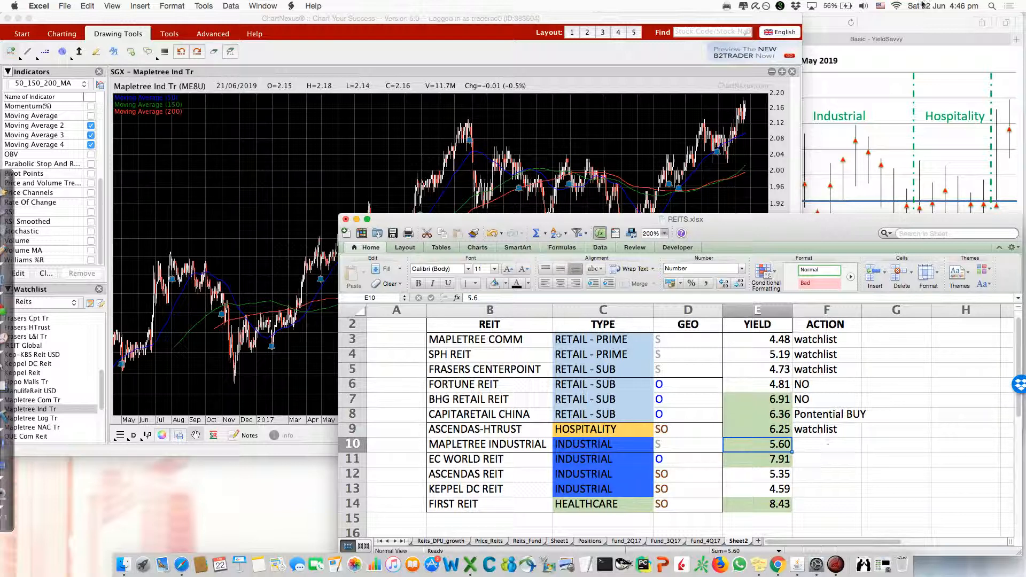
{"action": "left_click", "coordinate": [876, 133]}
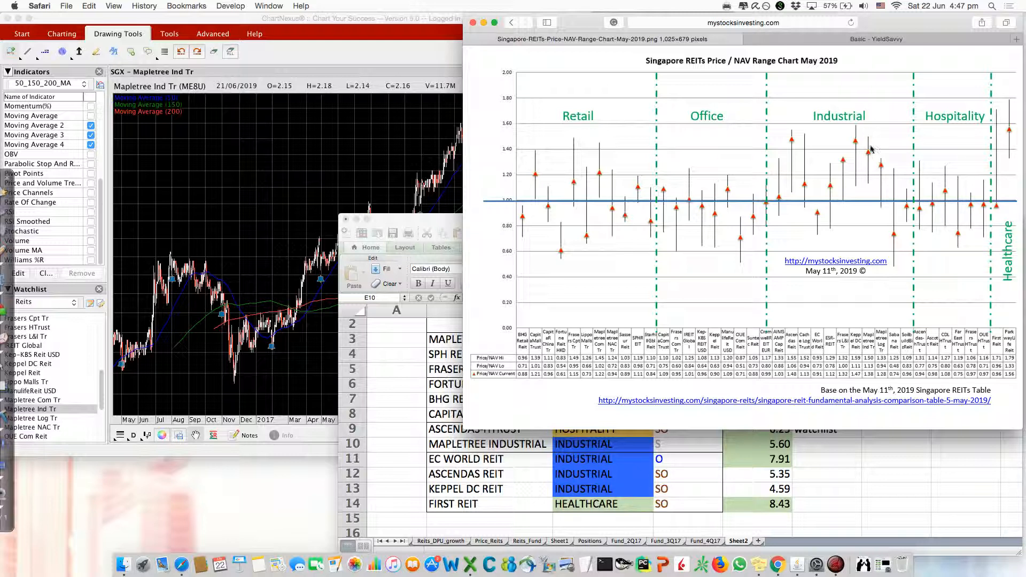
{"action": "left_click", "coordinate": [350, 44]}
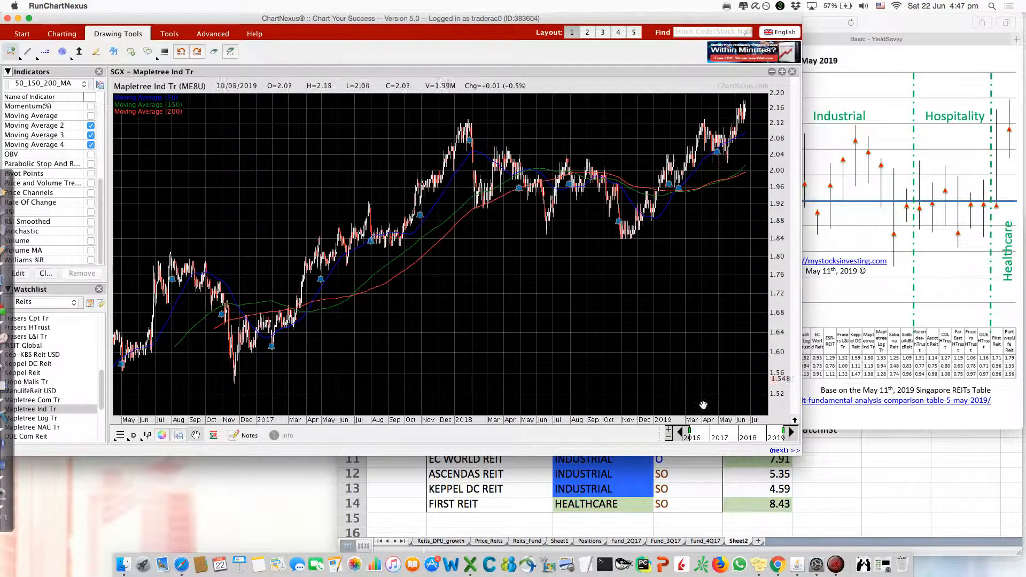
{"action": "left_click_drag", "start_coordinate": [689, 431], "coordinate": [680, 431]}
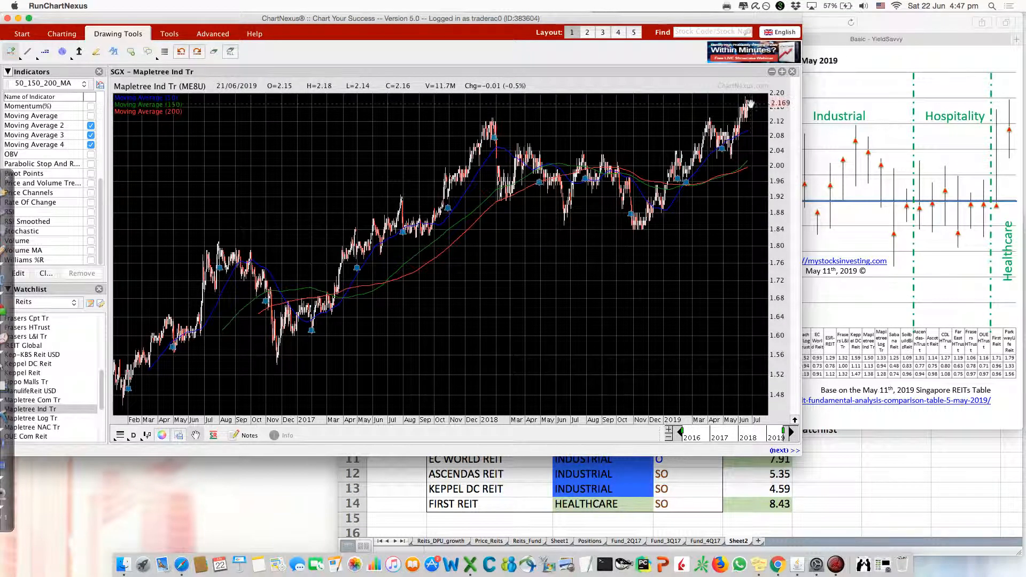
{"action": "left_click_drag", "start_coordinate": [681, 431], "coordinate": [734, 430]}
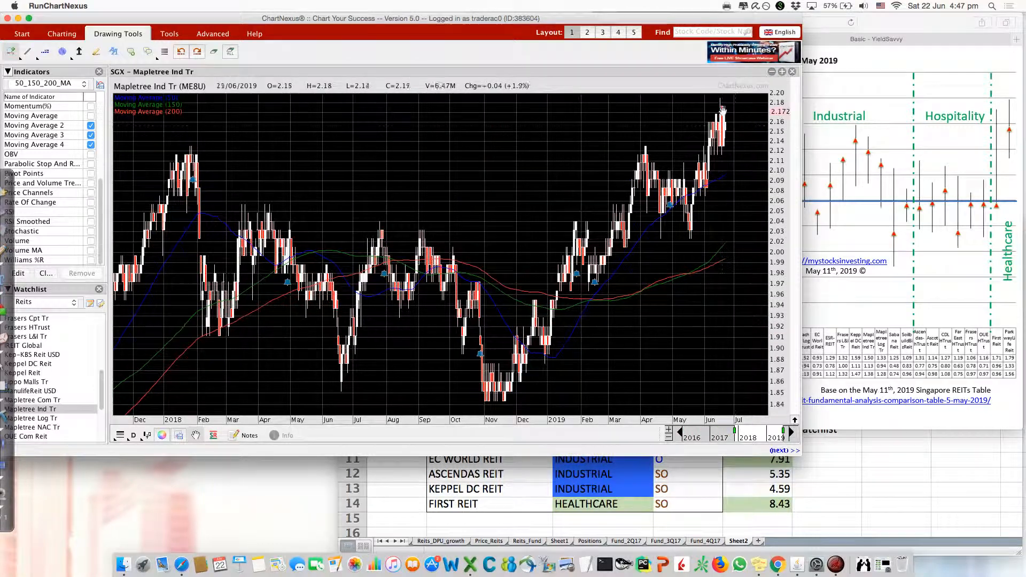
Enter "watchlist" as the action for Mapletree Industrial in the Excel REIT table.
{"action": "left_click", "coordinate": [823, 461]}
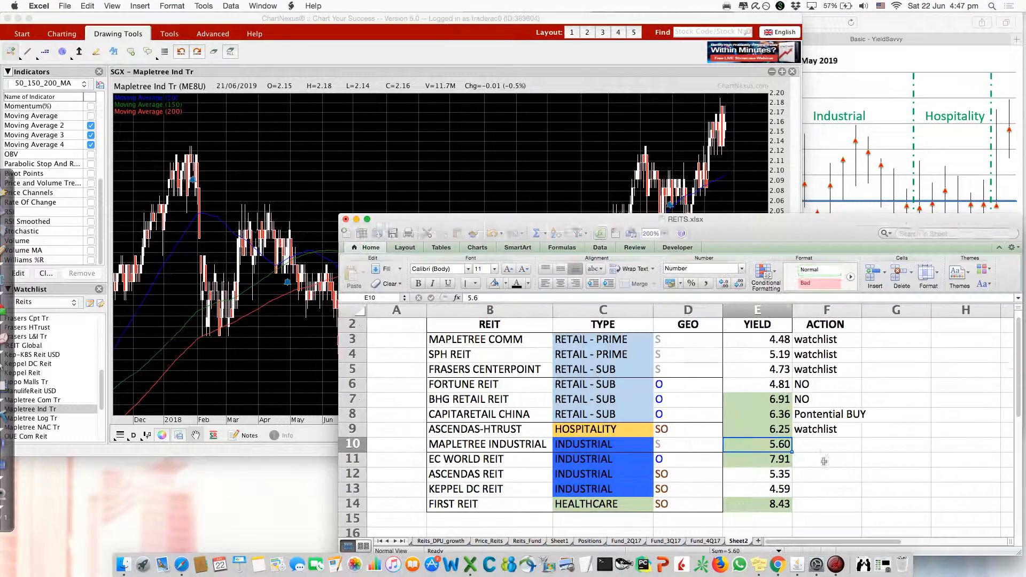
{"action": "left_click", "coordinate": [822, 450]}
{"action": "type", "text": "watchlist"}
{"action": "key", "text": "Return"}
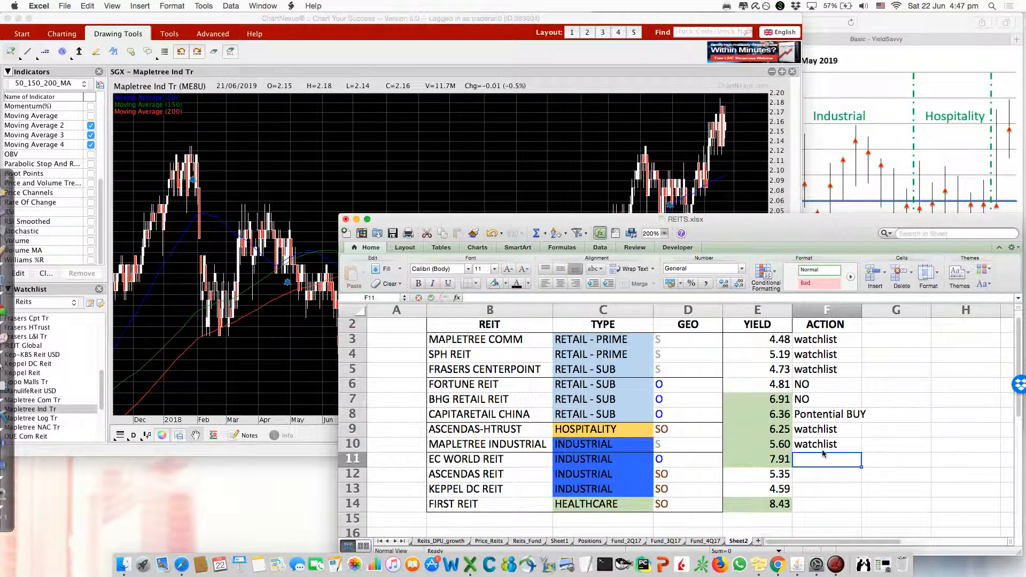
Display the EC World Reit price chart from the ChartNexus watchlist.
{"action": "scroll", "coordinate": [46, 363], "scroll_direction": "up", "scroll_amount": 5}
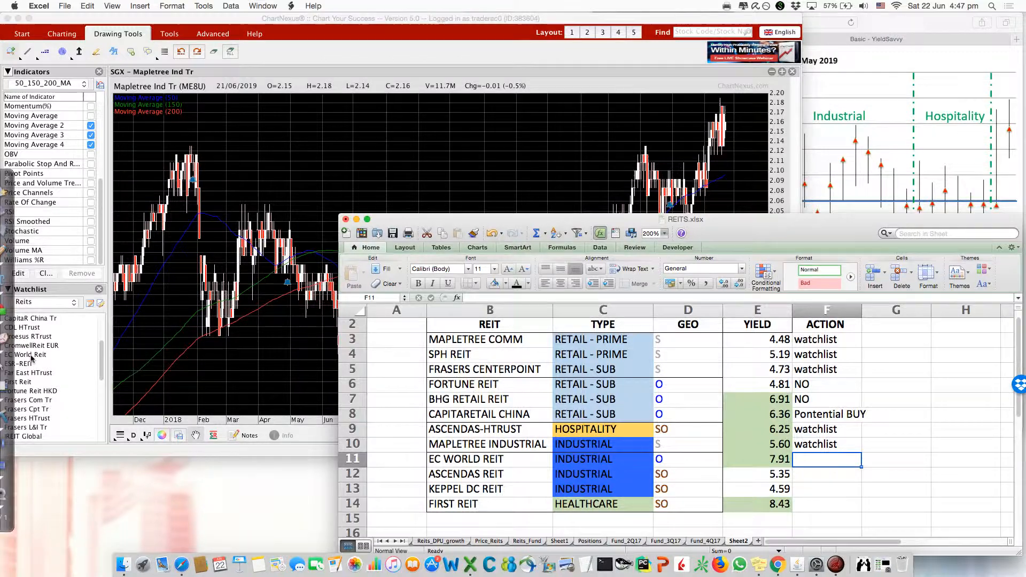
{"action": "left_click", "coordinate": [26, 354]}
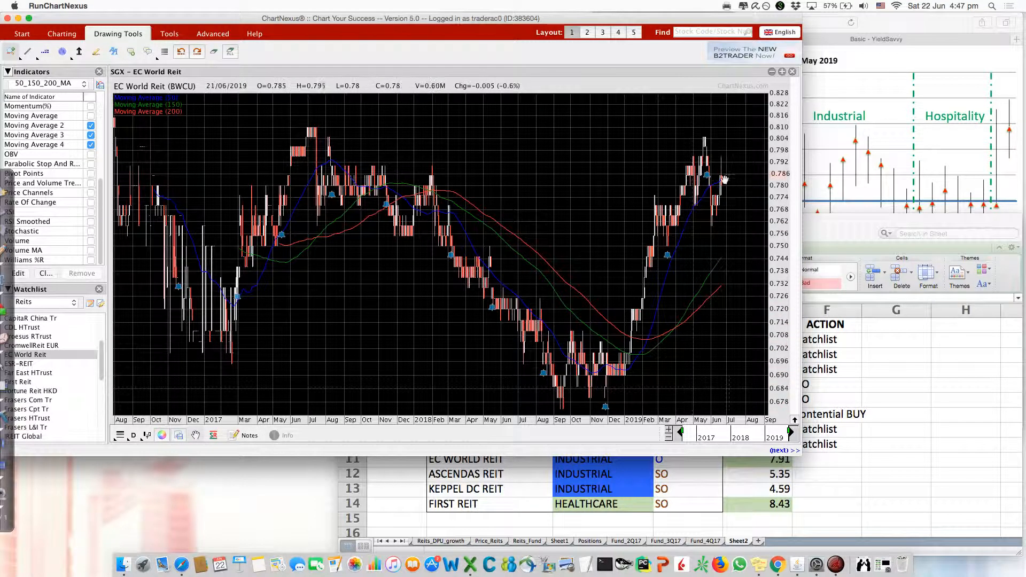
Check EC World REIT's yield in Excel and its Price/NAV range in Safari, and examine its price chart in ChartNexus.
{"action": "left_click", "coordinate": [834, 457]}
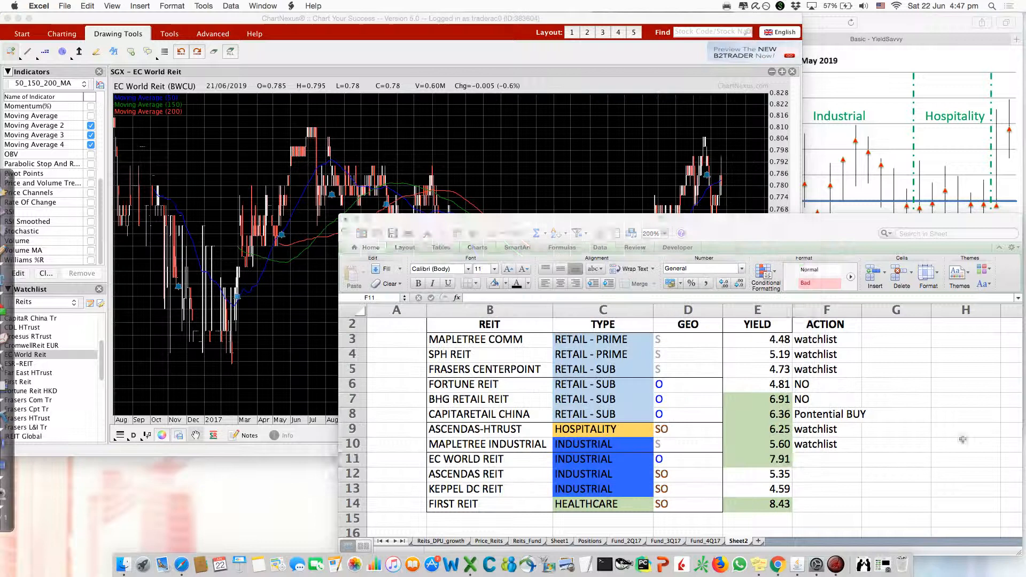
{"action": "left_click", "coordinate": [764, 461]}
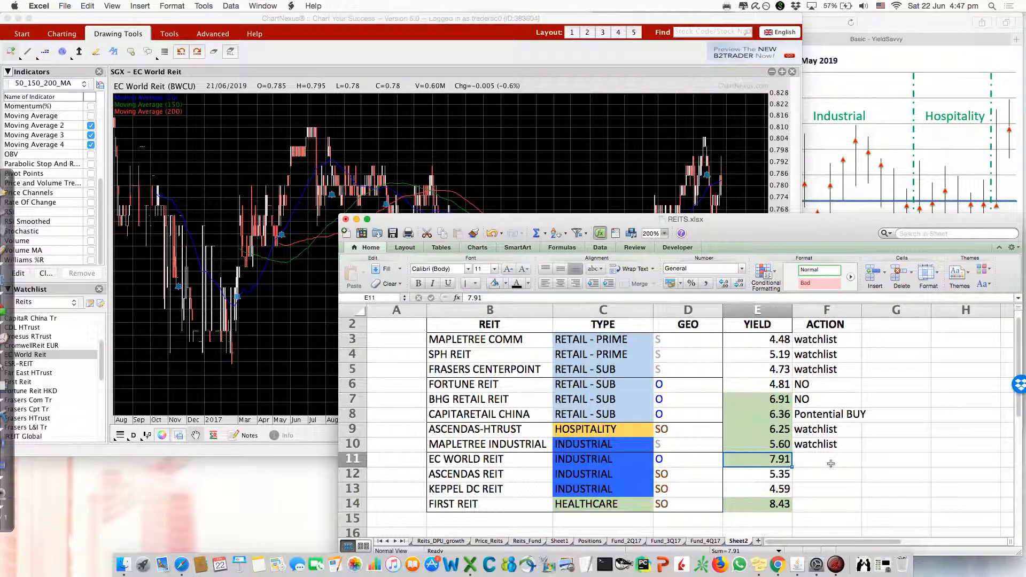
{"action": "left_click", "coordinate": [890, 22]}
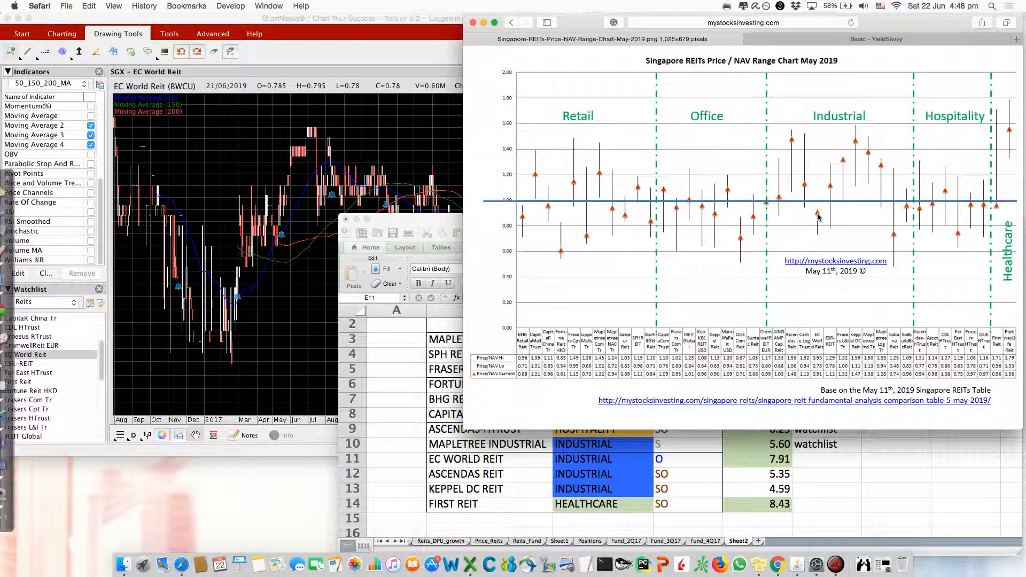
{"action": "left_click", "coordinate": [299, 32]}
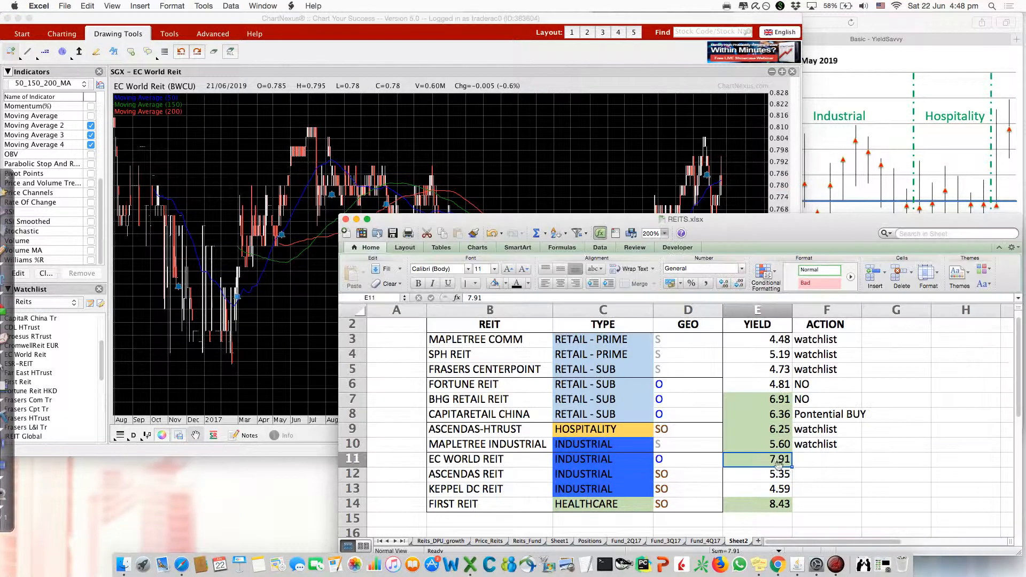
{"action": "left_click", "coordinate": [778, 461]}
{"action": "left_click", "coordinate": [661, 142]}
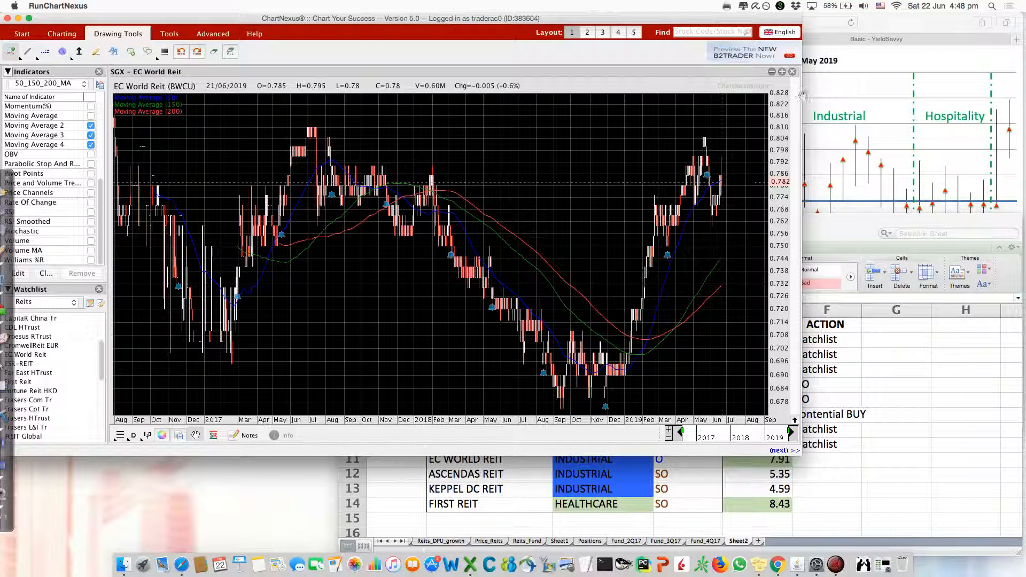
{"action": "left_click", "coordinate": [881, 27]}
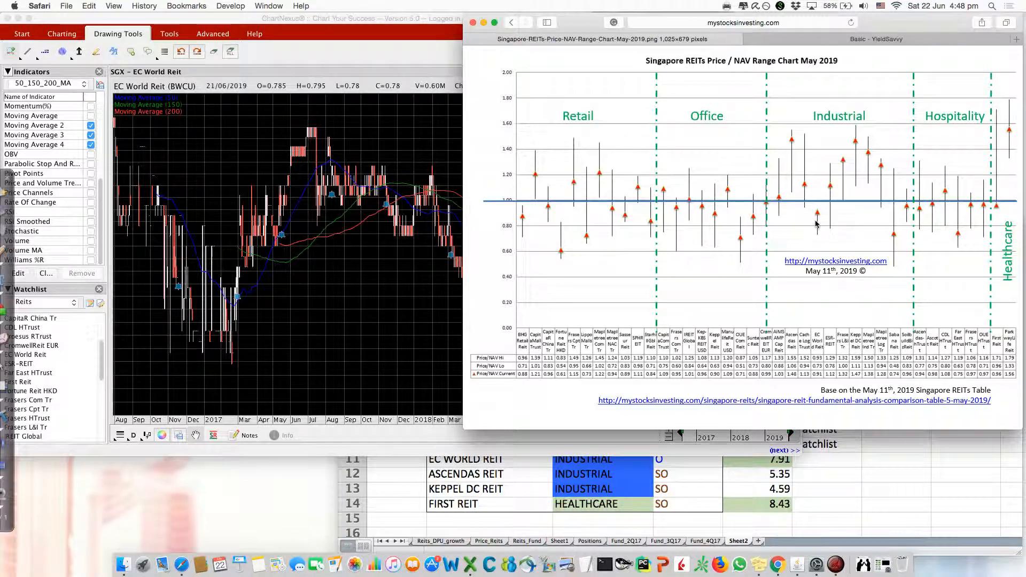
{"action": "left_click", "coordinate": [350, 50]}
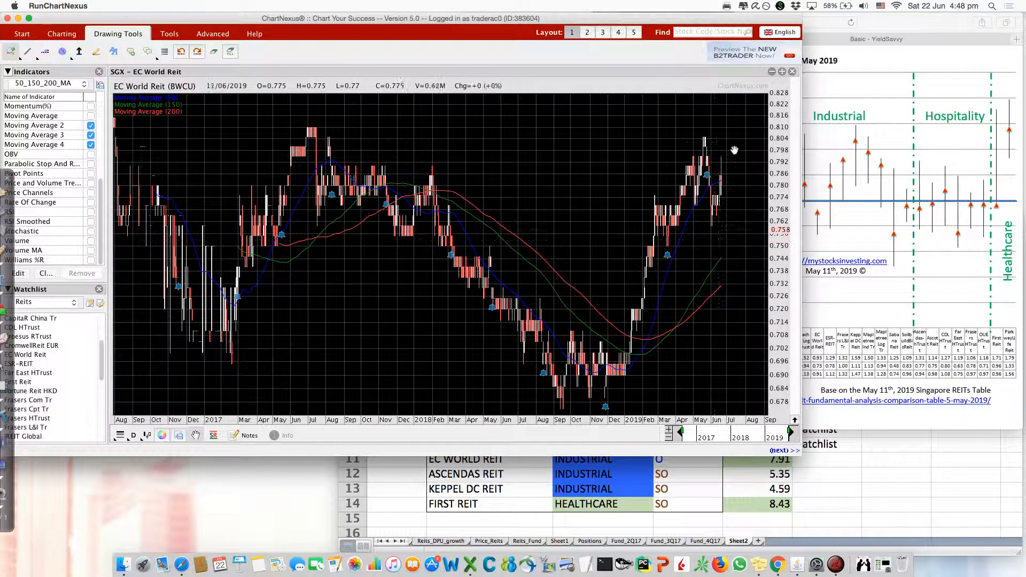
Enter "watchlist/BUY" as the action for EC World REIT in the Excel REIT table.
{"action": "left_click", "coordinate": [850, 463]}
{"action": "left_click", "coordinate": [842, 462]}
{"action": "type", "text": "watchlist/BUY"}
{"action": "key", "text": "Return"}
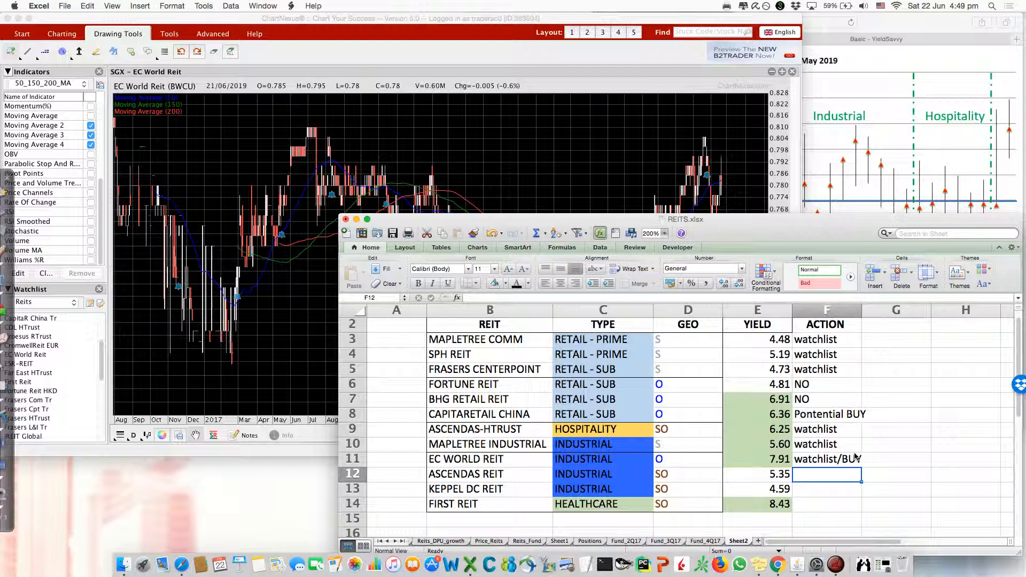
Review the Industrial type entries in the REIT table, along with EC World REIT's type, geography and action.
{"action": "left_click_drag", "start_coordinate": [580, 447], "coordinate": [608, 461]}
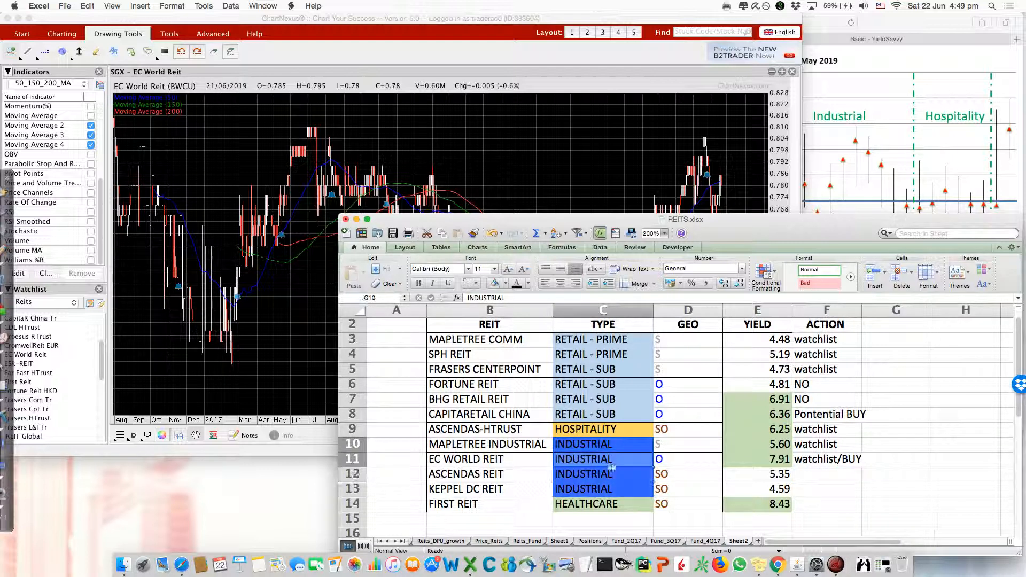
{"action": "left_click", "coordinate": [608, 461]}
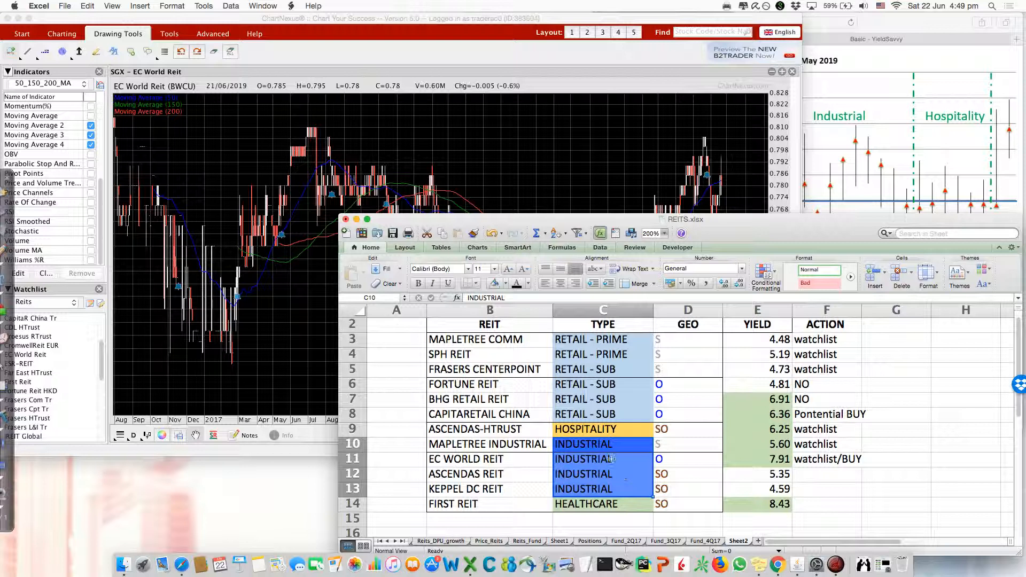
{"action": "left_click", "coordinate": [855, 463]}
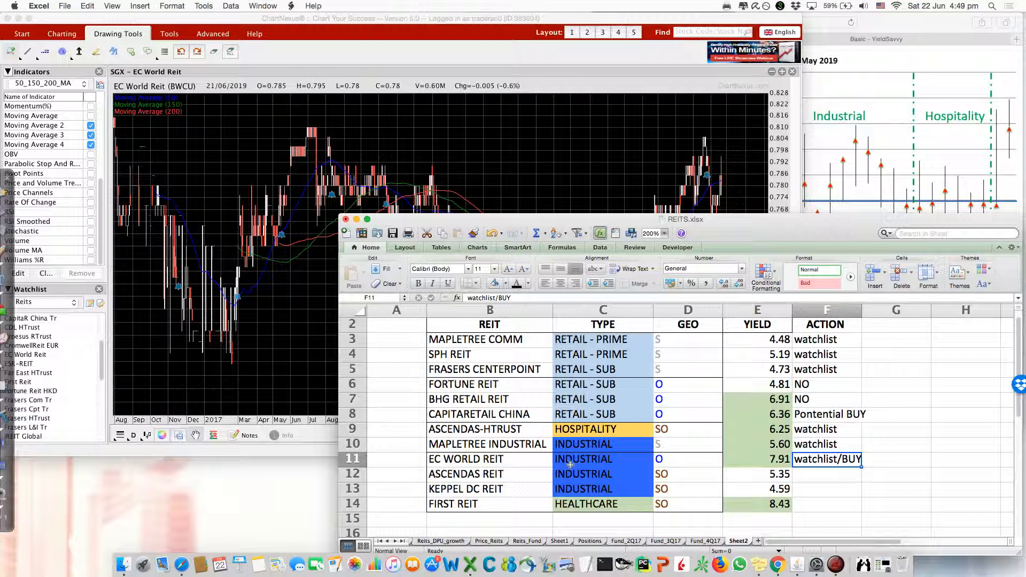
{"action": "left_click", "coordinate": [593, 458]}
{"action": "left_click", "coordinate": [662, 462]}
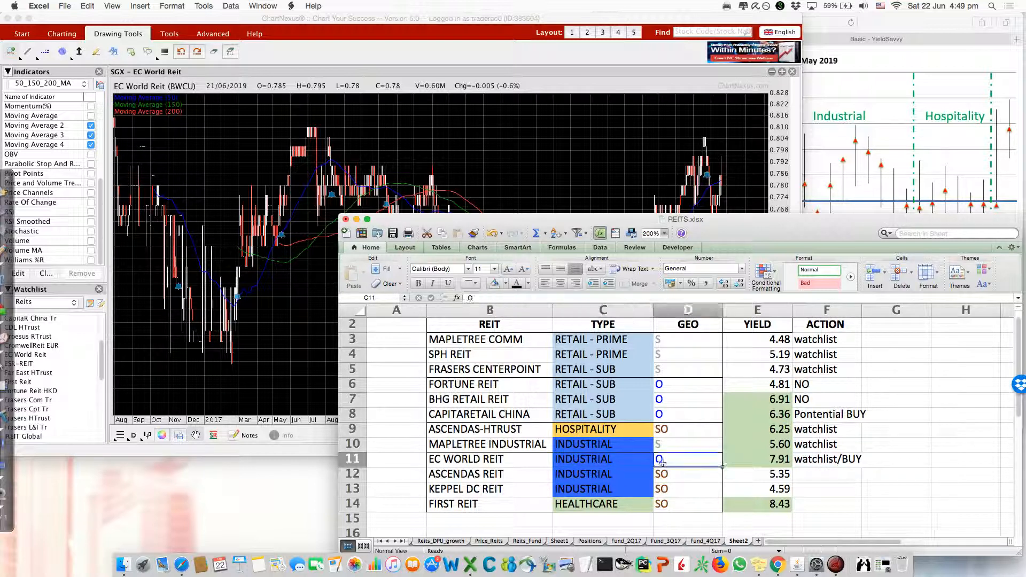
{"action": "left_click", "coordinate": [871, 442]}
{"action": "left_click", "coordinate": [885, 462]}
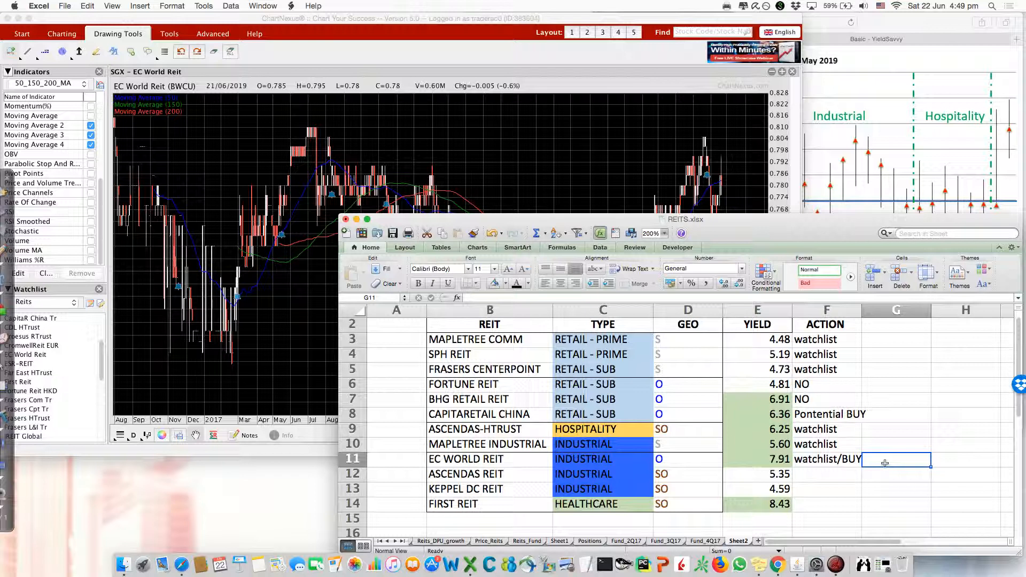
Display the Ascendas Reit price chart from the ChartNexus watchlist and extend its time range back to early 2016.
{"action": "left_click", "coordinate": [468, 478]}
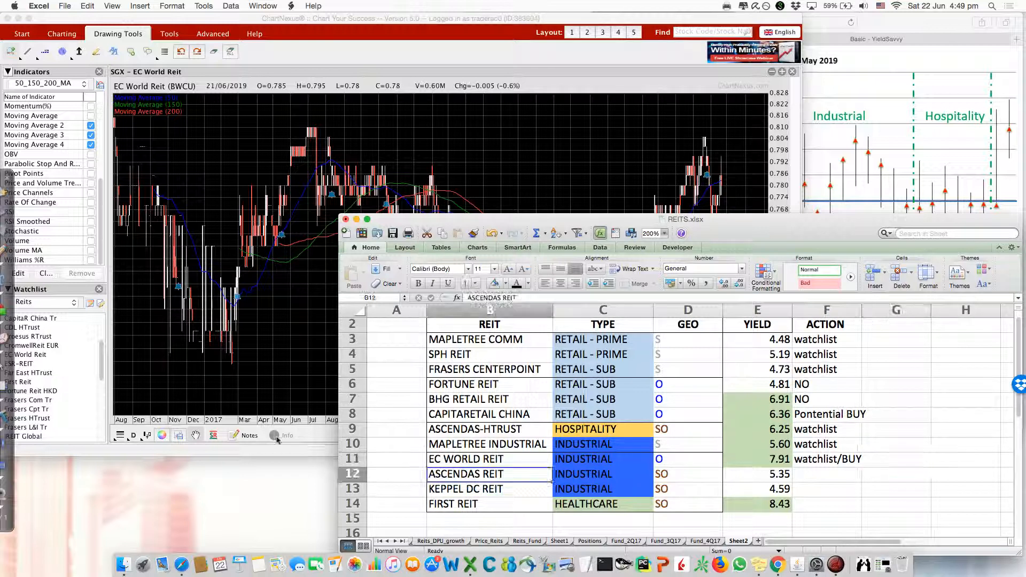
{"action": "scroll", "coordinate": [36, 330], "scroll_direction": "up", "scroll_amount": 3}
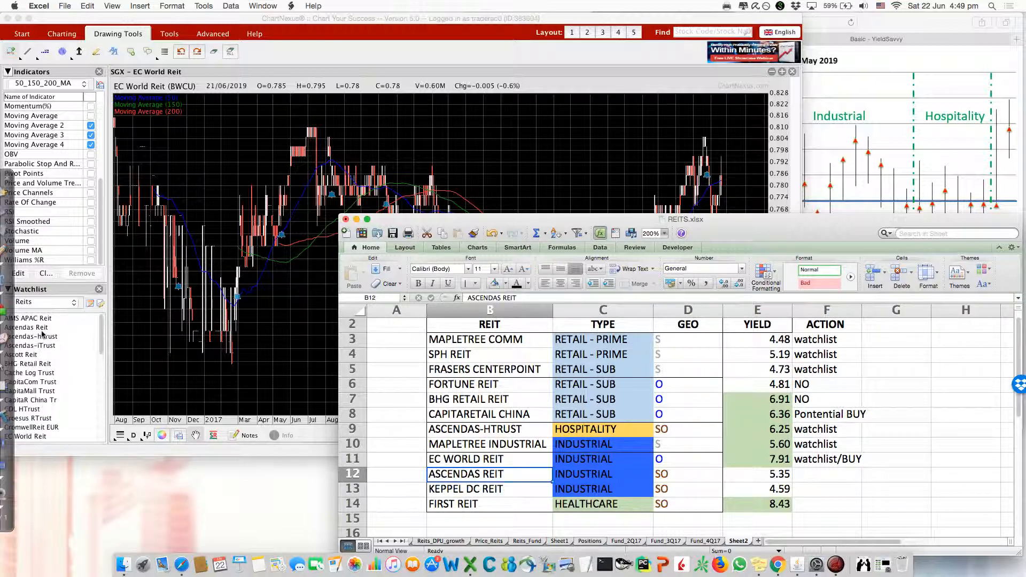
{"action": "left_click", "coordinate": [43, 326]}
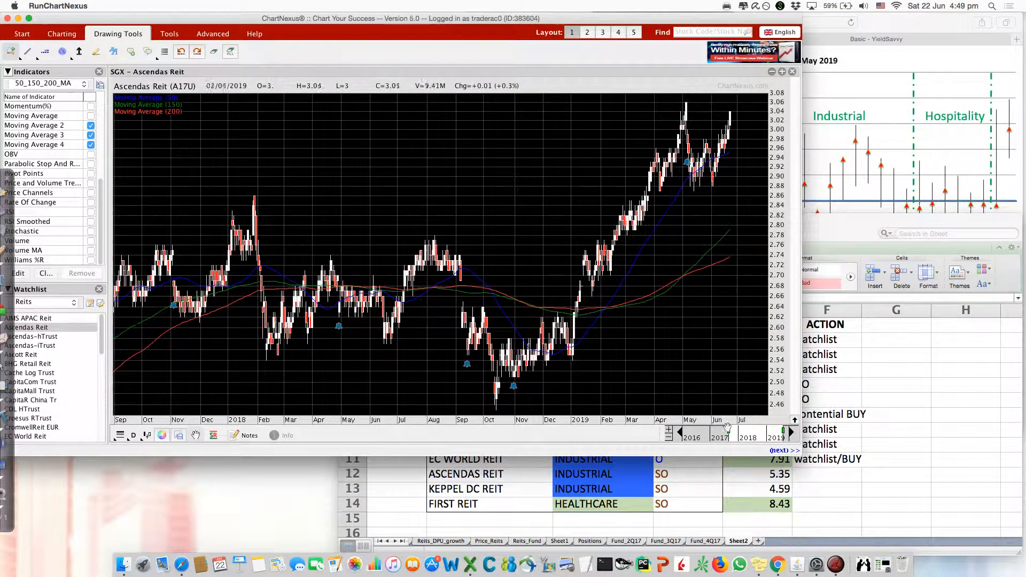
{"action": "left_click_drag", "start_coordinate": [726, 431], "coordinate": [688, 425]}
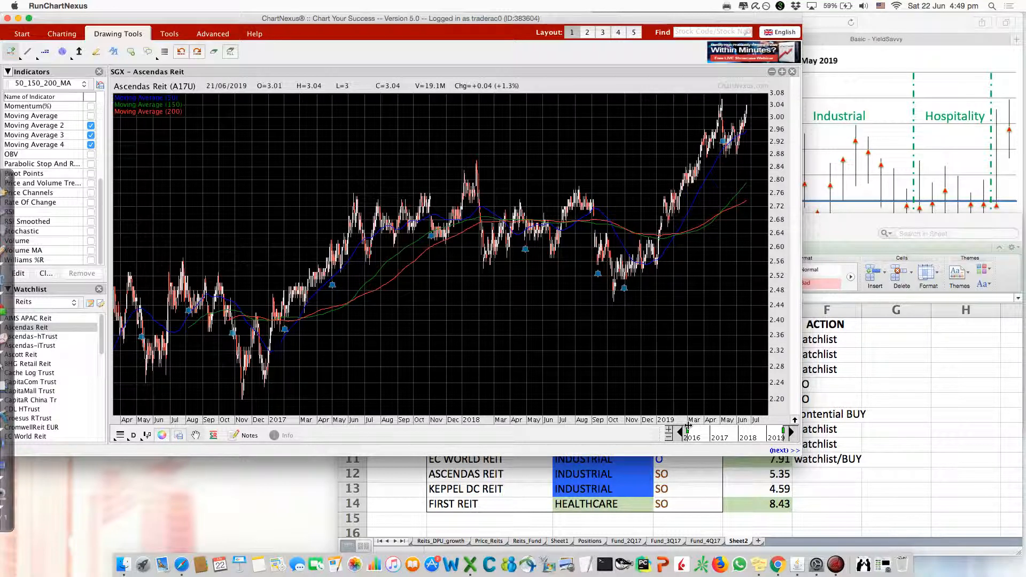
{"action": "mouse_move", "coordinate": [689, 428]}
{"action": "left_mouse_down"}
{"action": "mouse_move", "coordinate": [729, 428]}
{"action": "mouse_move", "coordinate": [683, 422]}
{"action": "left_mouse_up"}
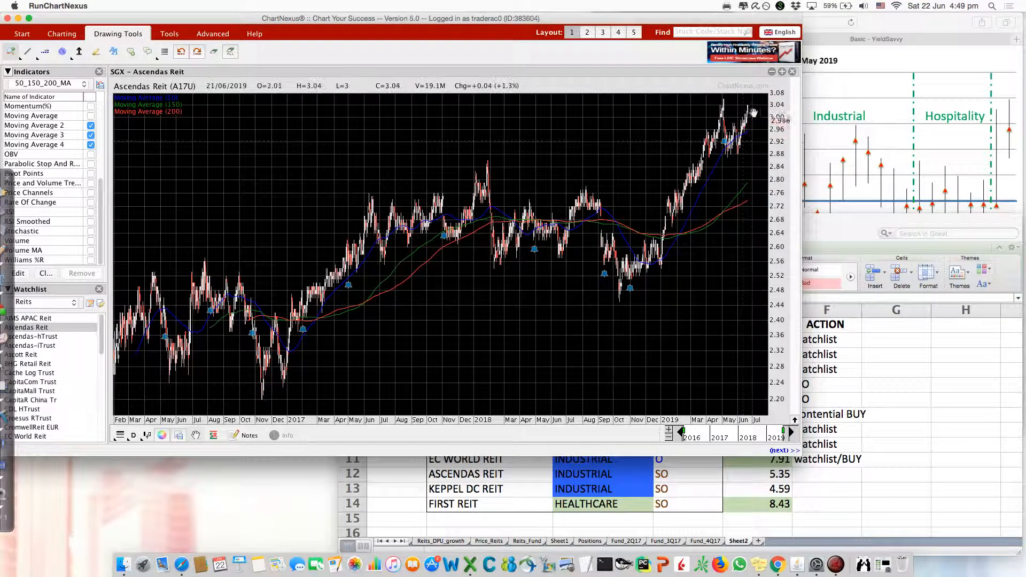
Enter "watchlist" as the action for Ascendas REIT in the Excel REIT table.
{"action": "left_click", "coordinate": [837, 476]}
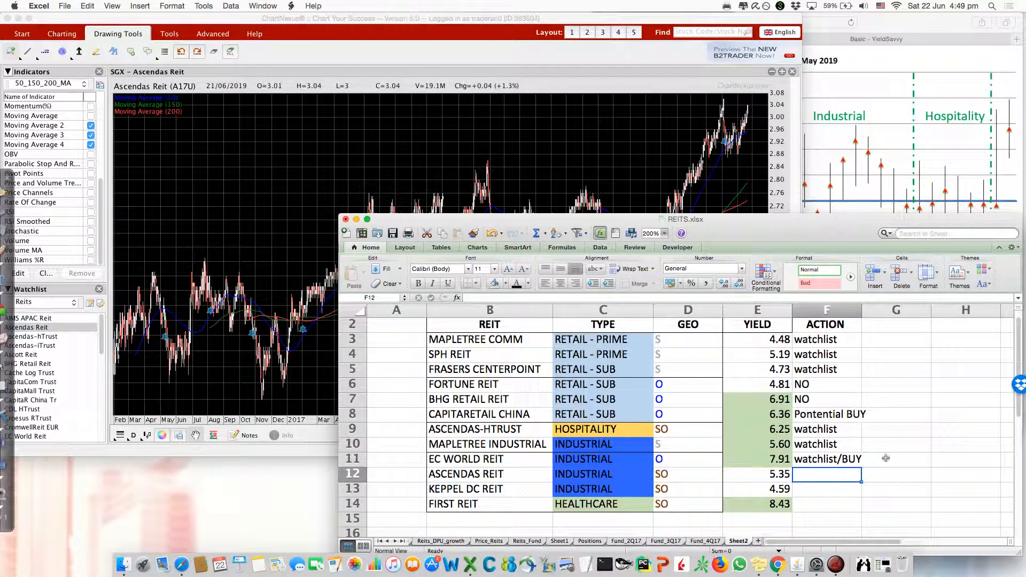
{"action": "type", "text": "watchlist"}
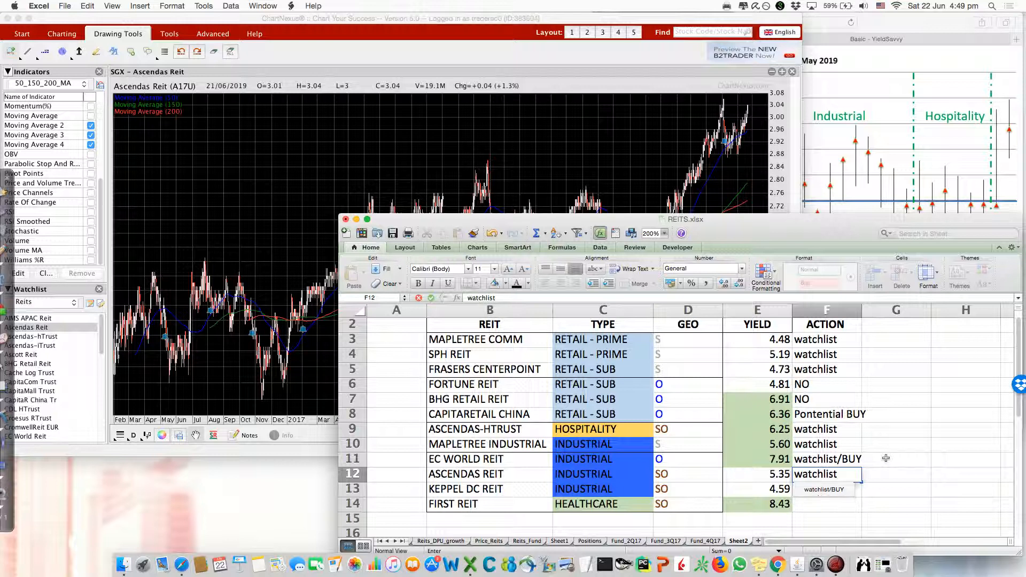
{"action": "key", "text": "Return"}
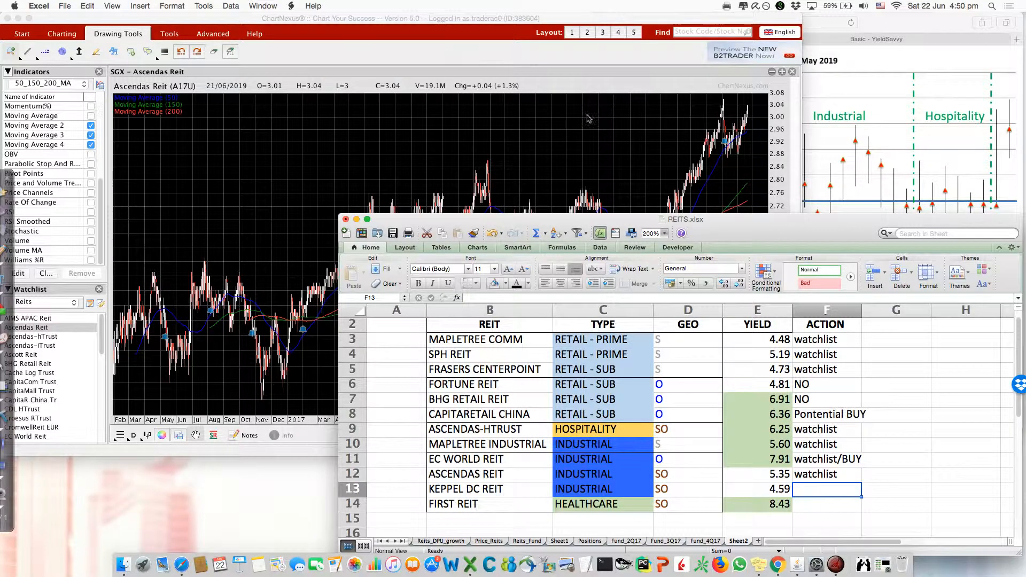
Recheck the Ascendas Reit chart in ChartNexus, then display the Keppel DC Reit price chart from the watchlist.
{"action": "left_click", "coordinate": [523, 57]}
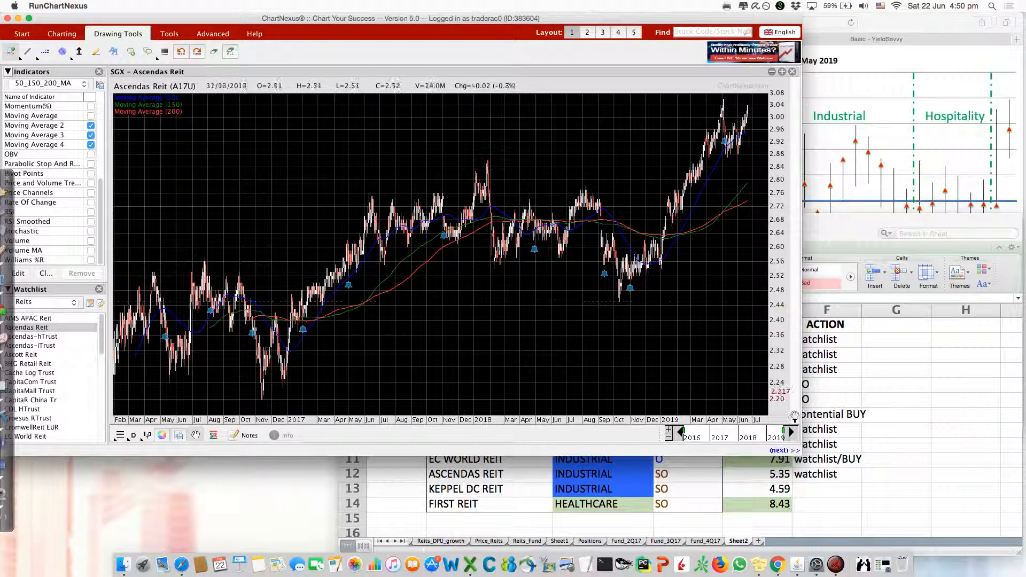
{"action": "left_click", "coordinate": [886, 418]}
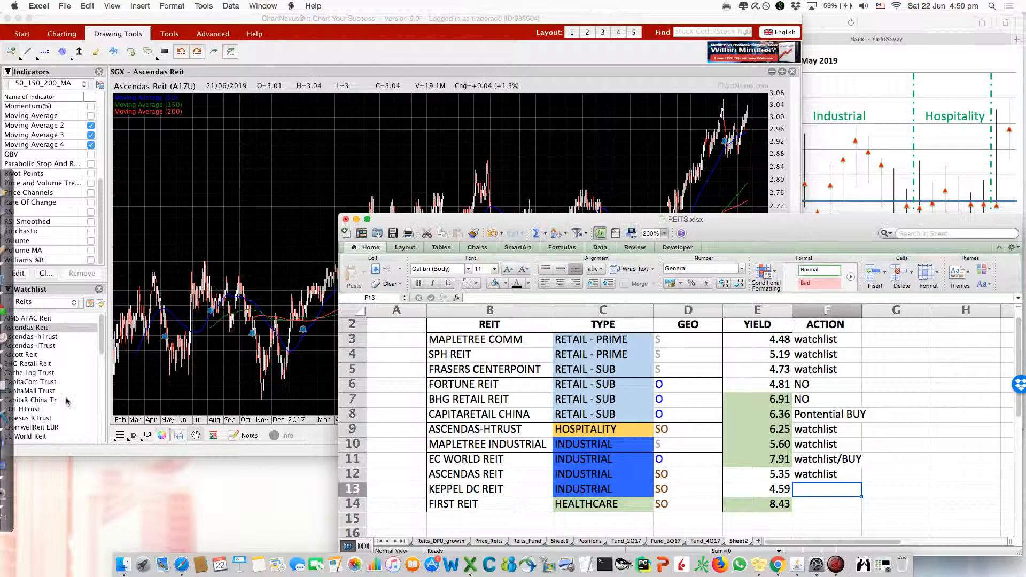
{"action": "scroll", "coordinate": [52, 383], "scroll_direction": "down", "scroll_amount": 5}
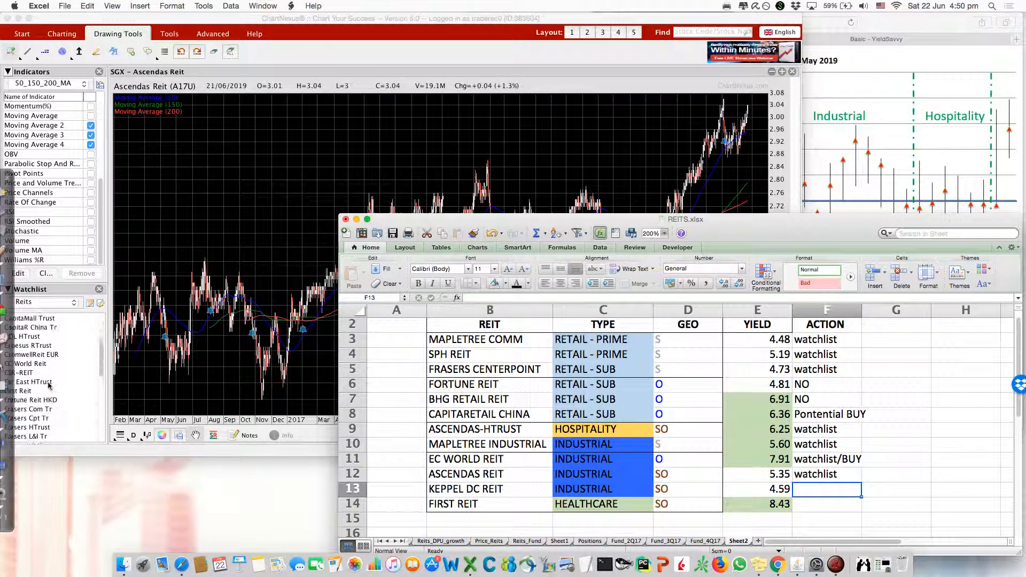
{"action": "left_click", "coordinate": [44, 401]}
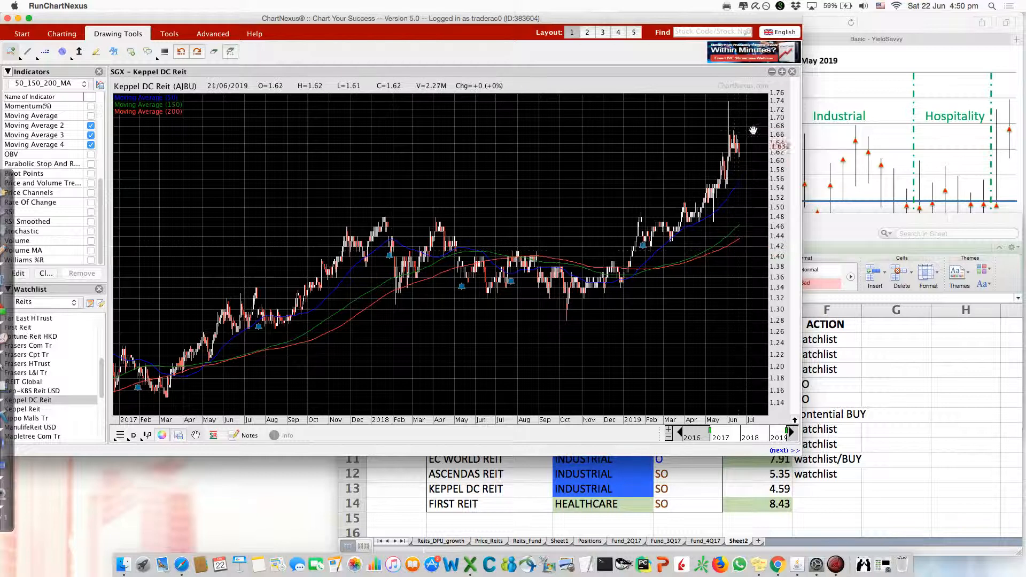
Enter "watchlist" as the action for Keppel DC REIT in the Excel REIT table.
{"action": "left_click", "coordinate": [841, 465]}
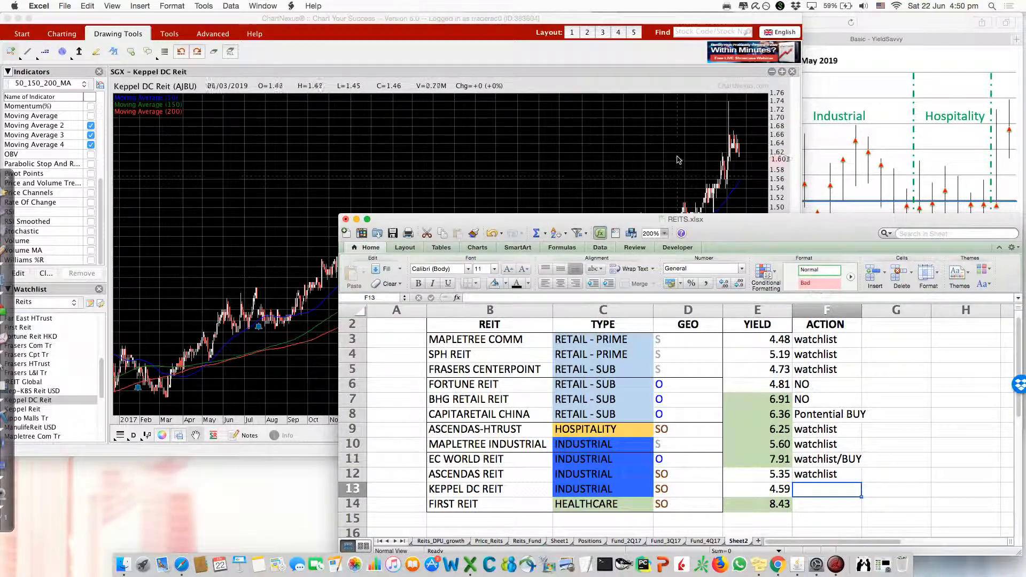
{"action": "type", "text": "watchlist"}
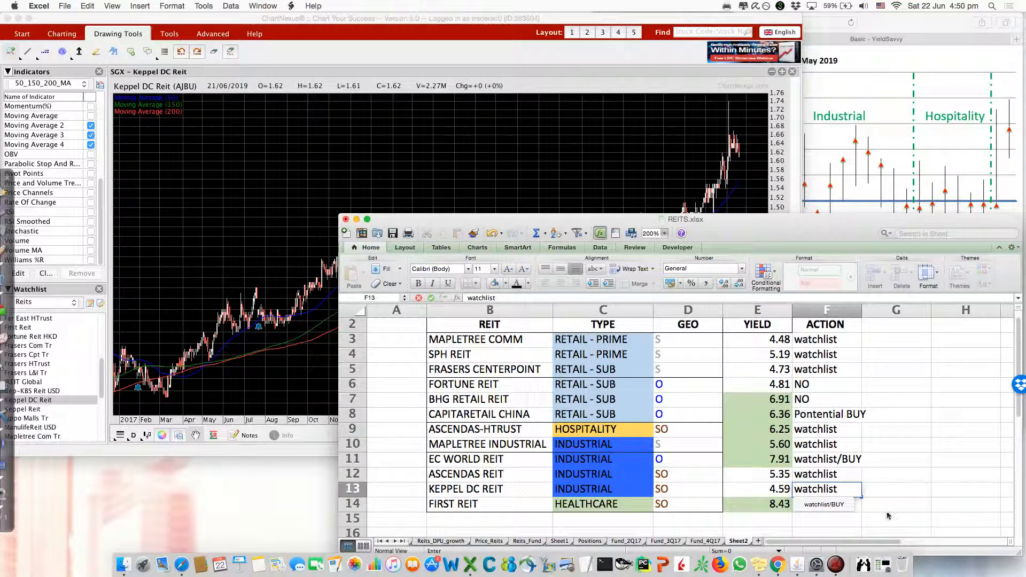
{"action": "key", "text": "Return"}
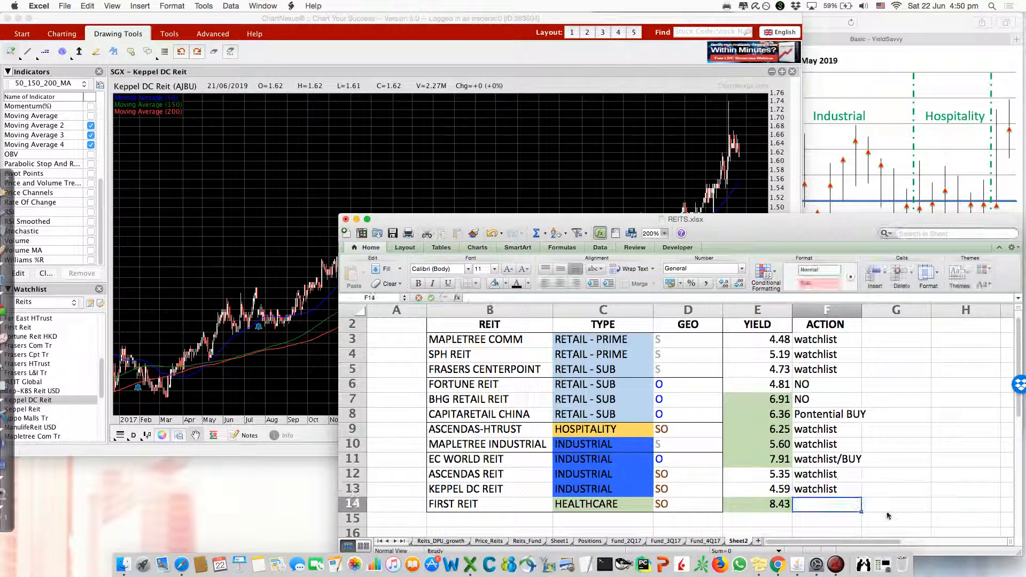
Recheck the Keppel DC Reit chart in ChartNexus, then display the First Reit price chart from the watchlist.
{"action": "left_click", "coordinate": [319, 85]}
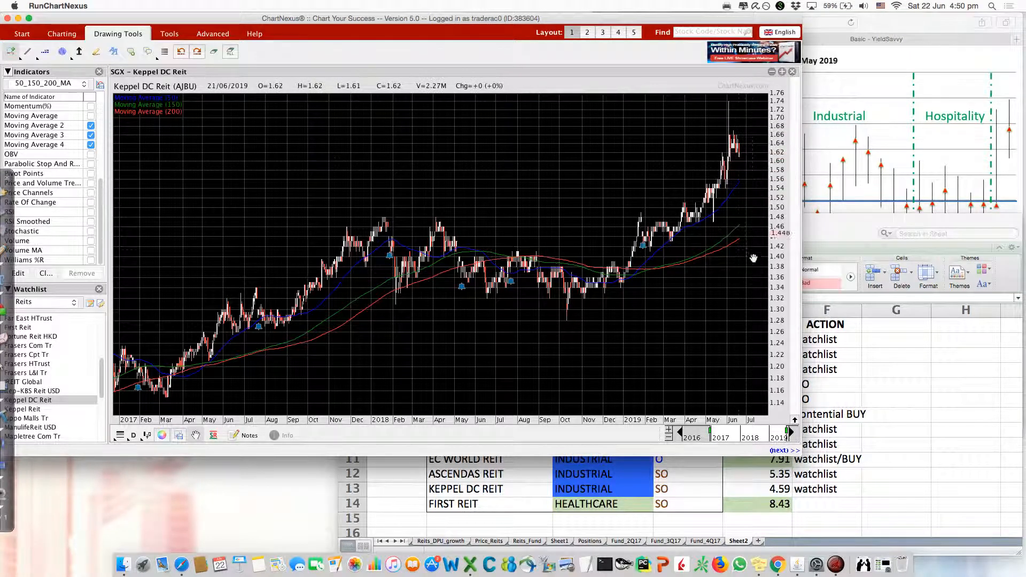
{"action": "left_click", "coordinate": [897, 390]}
{"action": "left_click", "coordinate": [448, 503]}
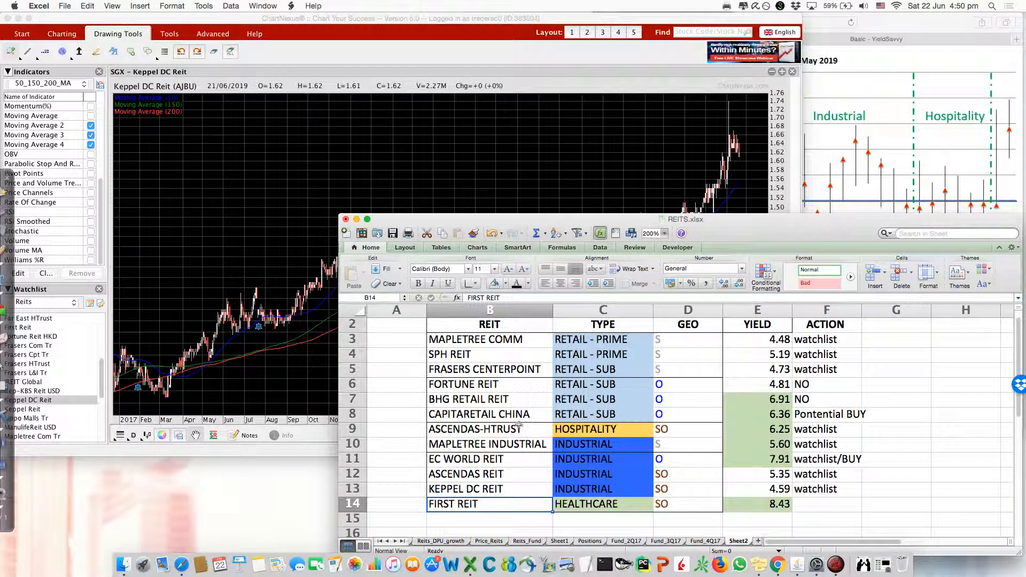
{"action": "scroll", "coordinate": [59, 387], "scroll_direction": "down", "scroll_amount": 1}
{"action": "scroll", "coordinate": [59, 387], "scroll_direction": "up", "scroll_amount": 2}
{"action": "left_click", "coordinate": [35, 337]}
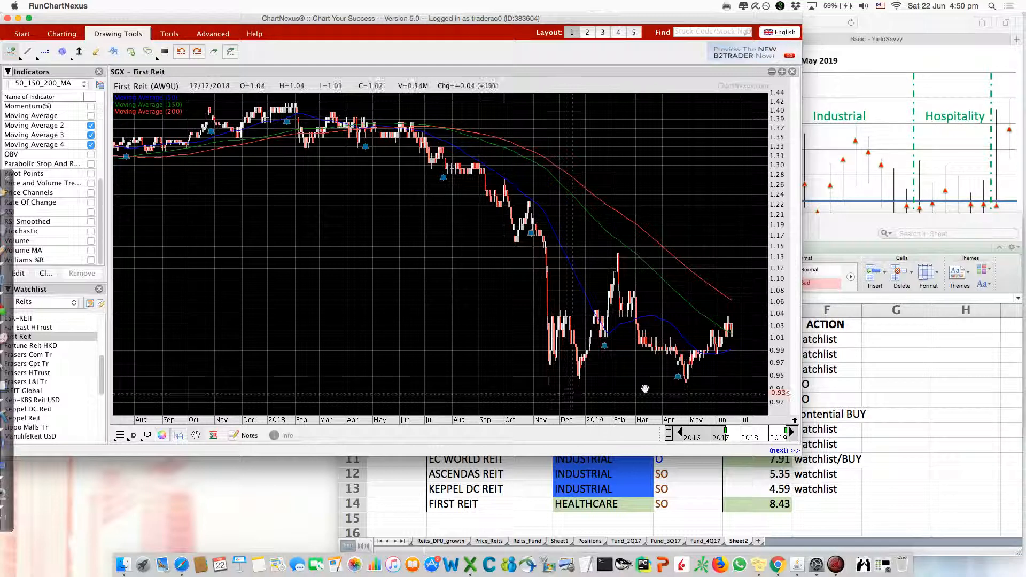
Examine the First Reit price chart in ChartNexus from early 2016 and from early 2018.
{"action": "left_click_drag", "start_coordinate": [725, 432], "coordinate": [662, 431]}
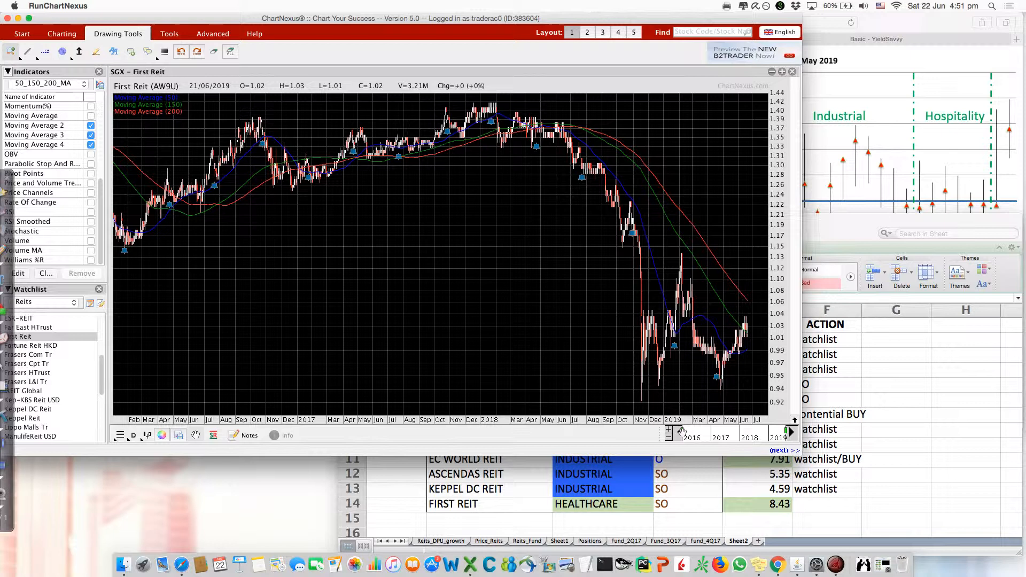
{"action": "left_click_drag", "start_coordinate": [681, 432], "coordinate": [743, 435]}
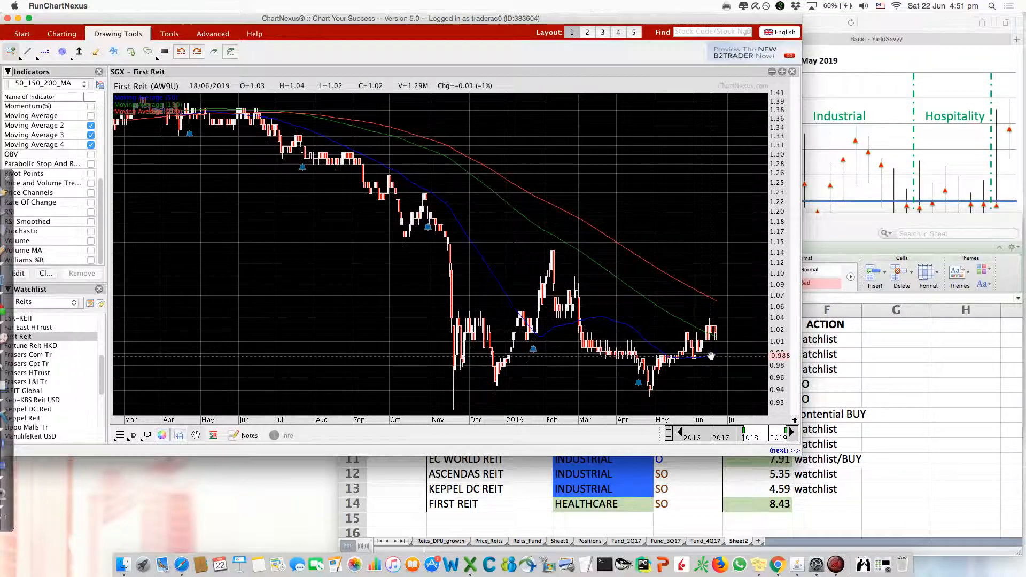
{"action": "left_click", "coordinate": [836, 506]}
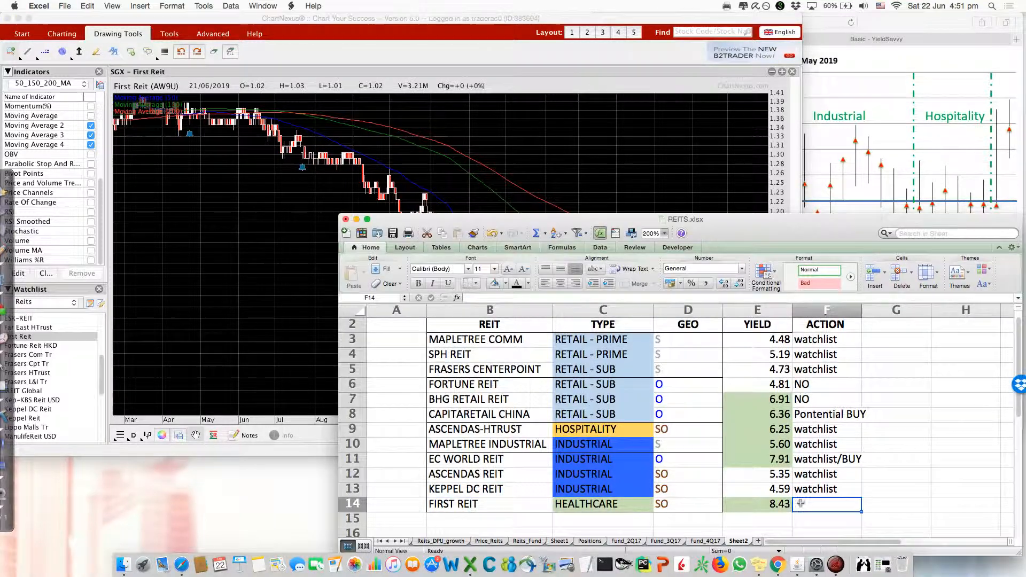
{"action": "left_click", "coordinate": [454, 207]}
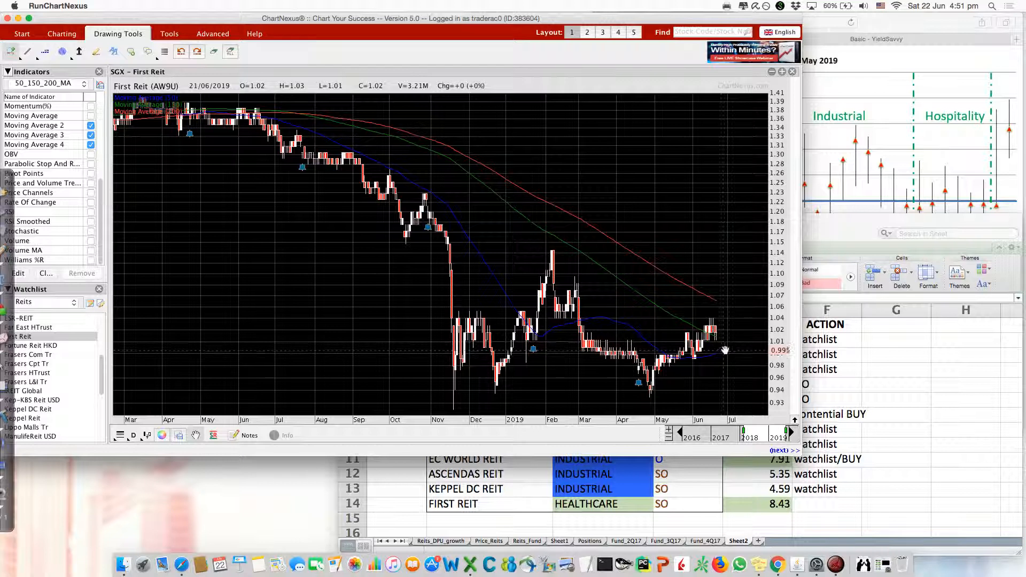
Enter "watchlist" as the action for FIRST REIT in the Excel REIT table.
{"action": "left_click", "coordinate": [827, 503]}
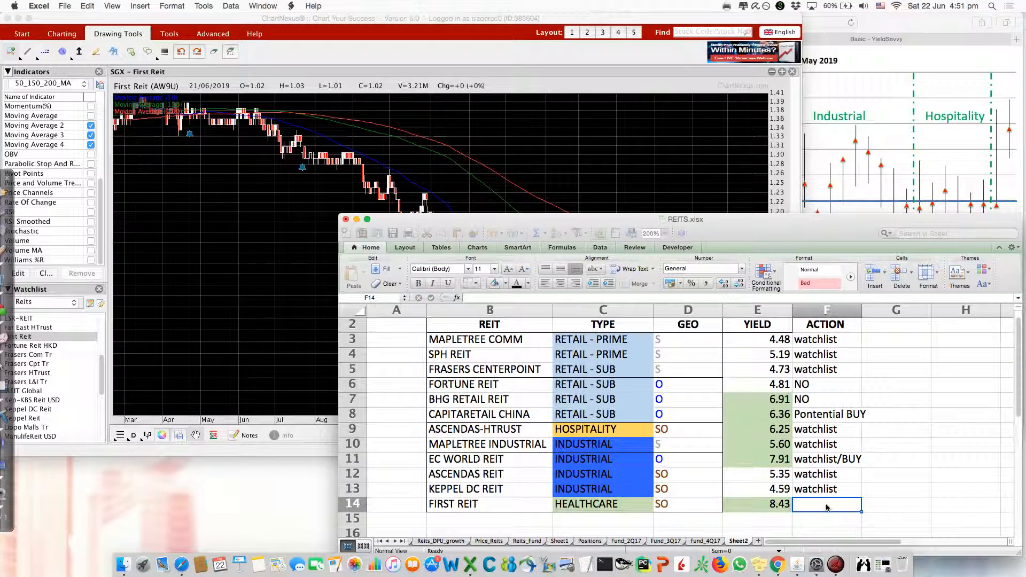
{"action": "type", "text": "watchlist"}
{"action": "key", "text": "Return"}
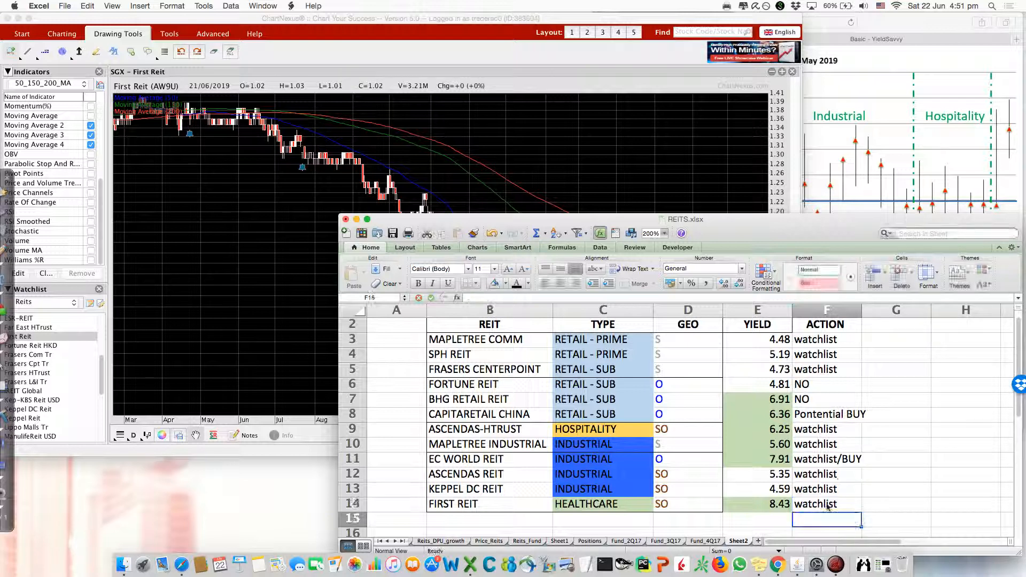
{"action": "left_click", "coordinate": [827, 506]}
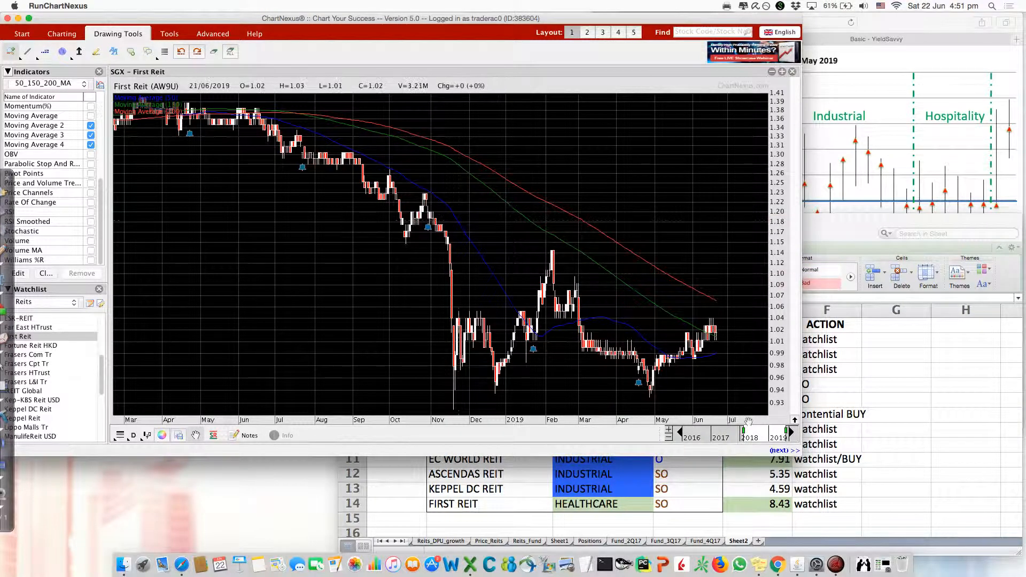
Examine the First Reit chart in ChartNexus over longer and shorter date ranges, checking its dividend markers from 2018 to 2019.
{"action": "left_click_drag", "start_coordinate": [742, 431], "coordinate": [702, 431]}
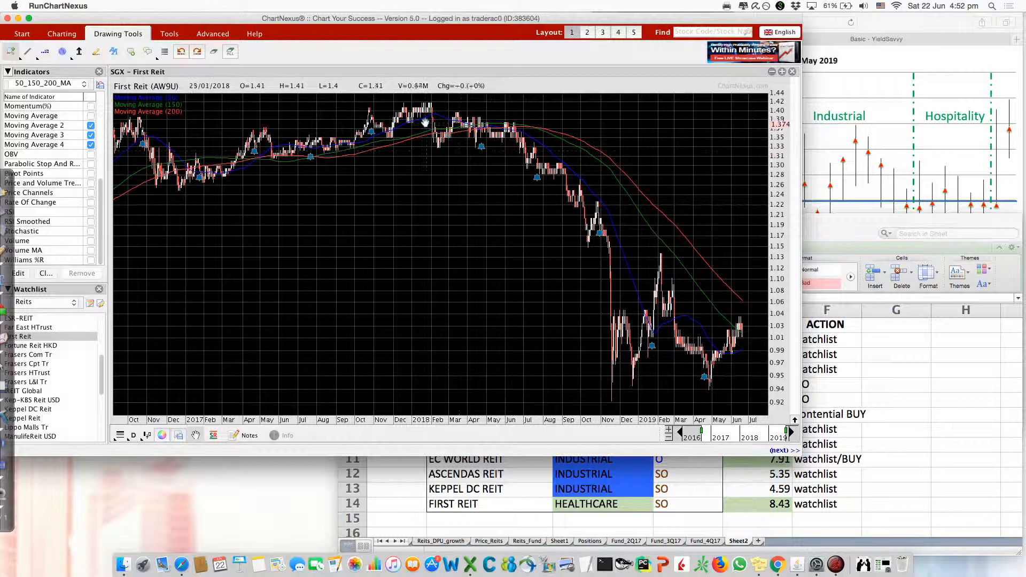
{"action": "left_click", "coordinate": [460, 172]}
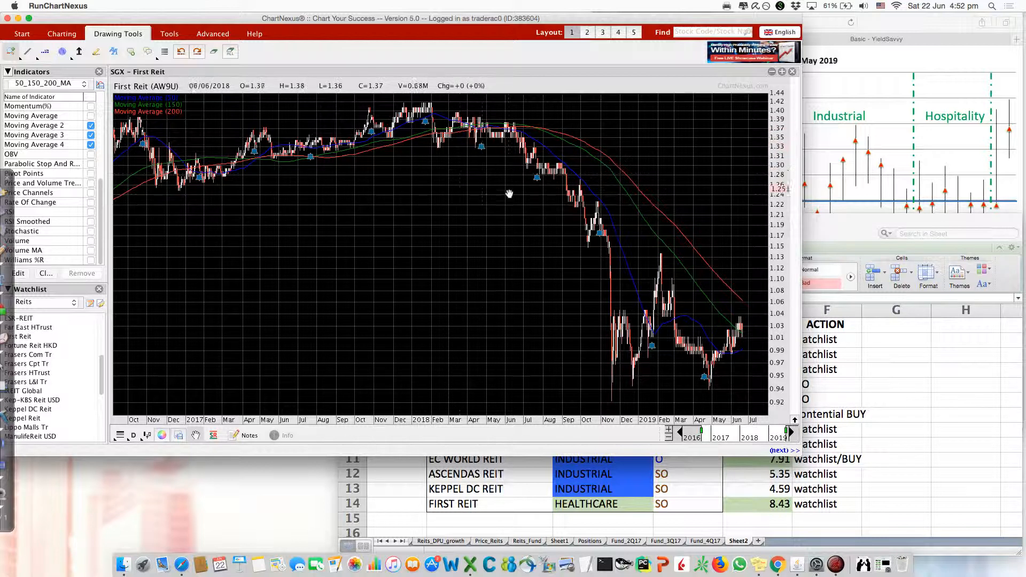
{"action": "left_click_drag", "start_coordinate": [702, 430], "coordinate": [740, 431]}
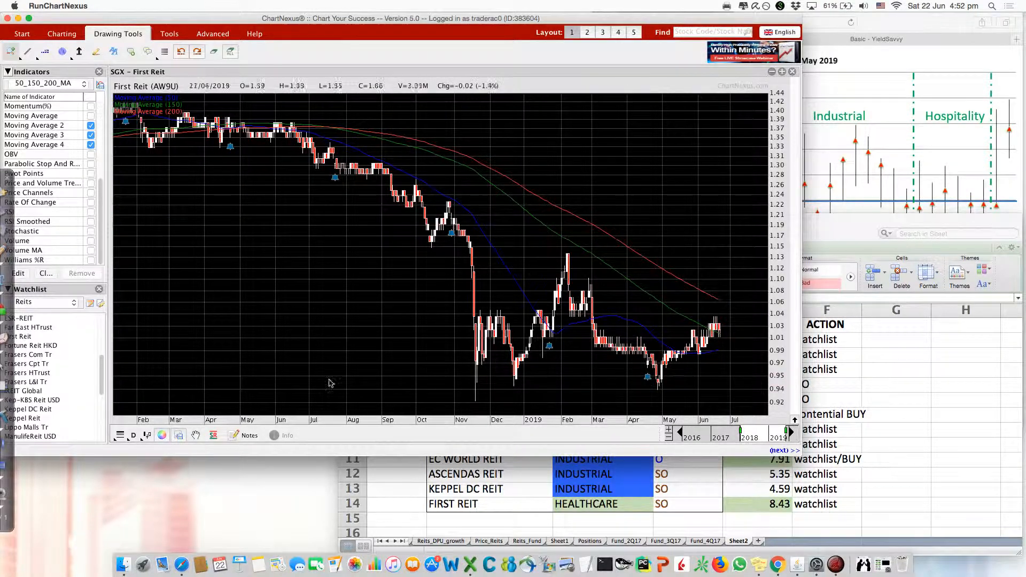
{"action": "mouse_move", "coordinate": [550, 351]}
{"action": "mouse_move", "coordinate": [127, 127]}
{"action": "mouse_move", "coordinate": [452, 235]}
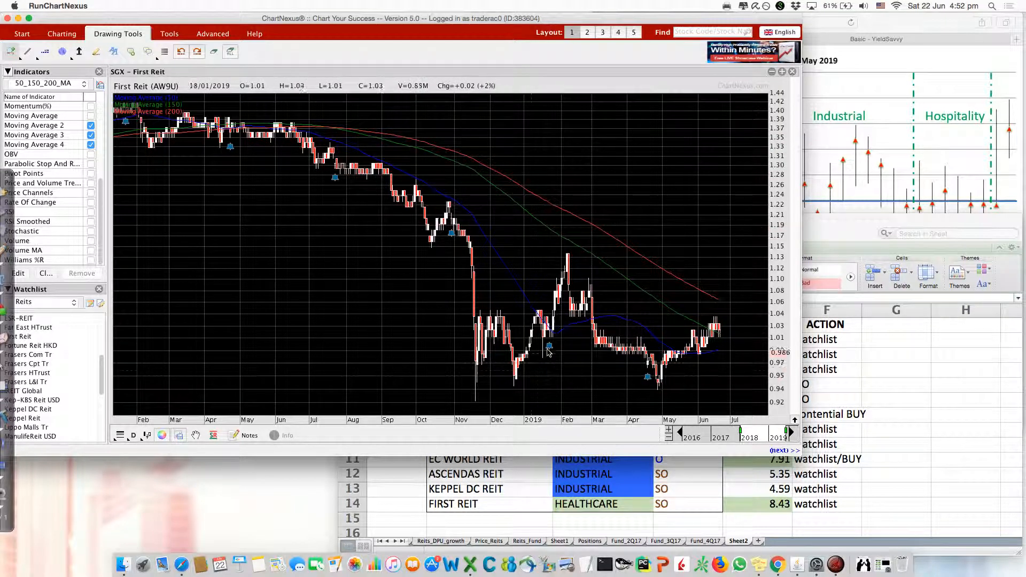
{"action": "mouse_move", "coordinate": [650, 381]}
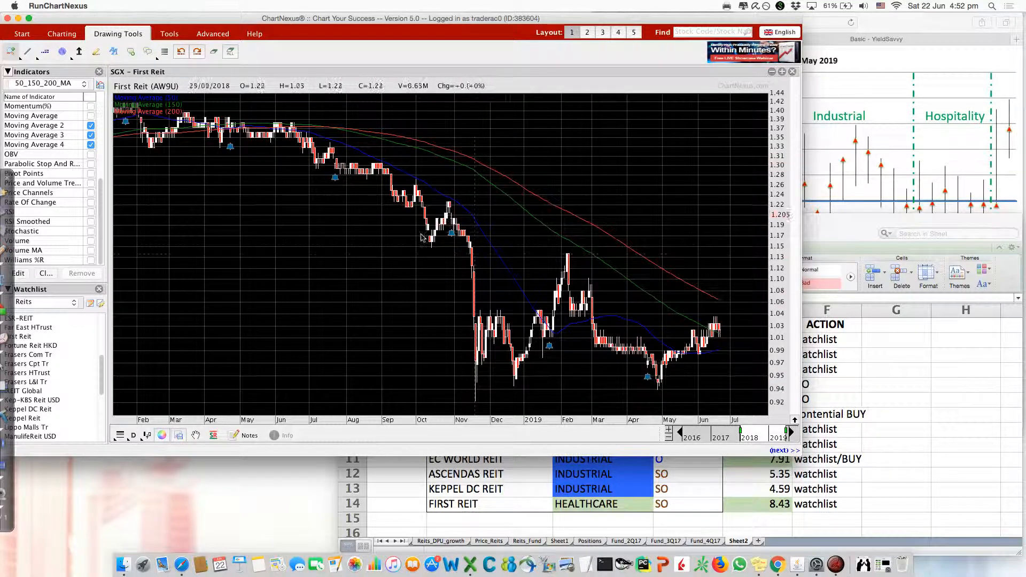
{"action": "left_click_drag", "start_coordinate": [741, 430], "coordinate": [712, 430]}
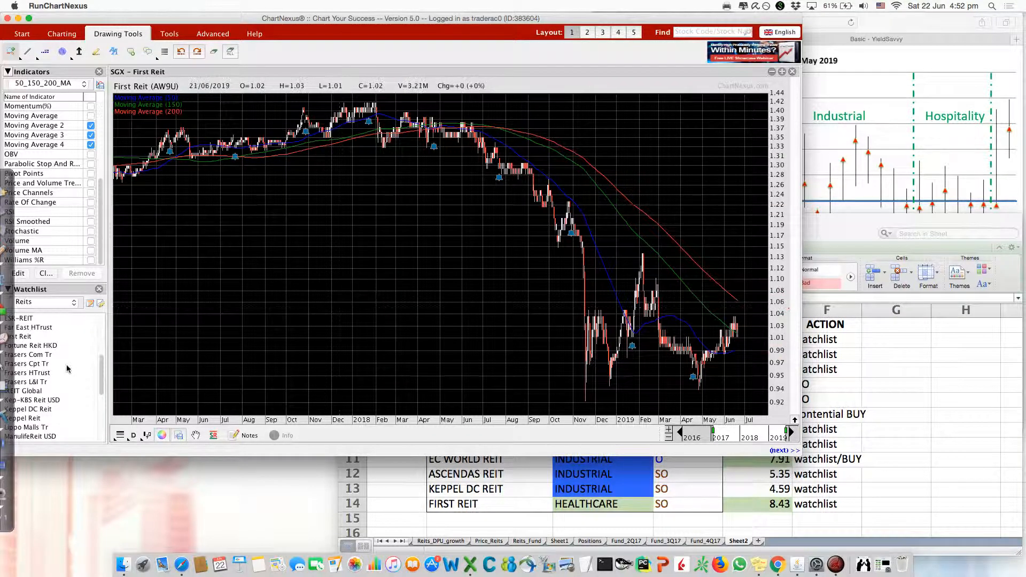
Display the Lippo Malls Tr price chart from the watchlist and inspect its dividend markers from 2017 to 2019.
{"action": "scroll", "coordinate": [63, 369], "scroll_direction": "down", "scroll_amount": 4}
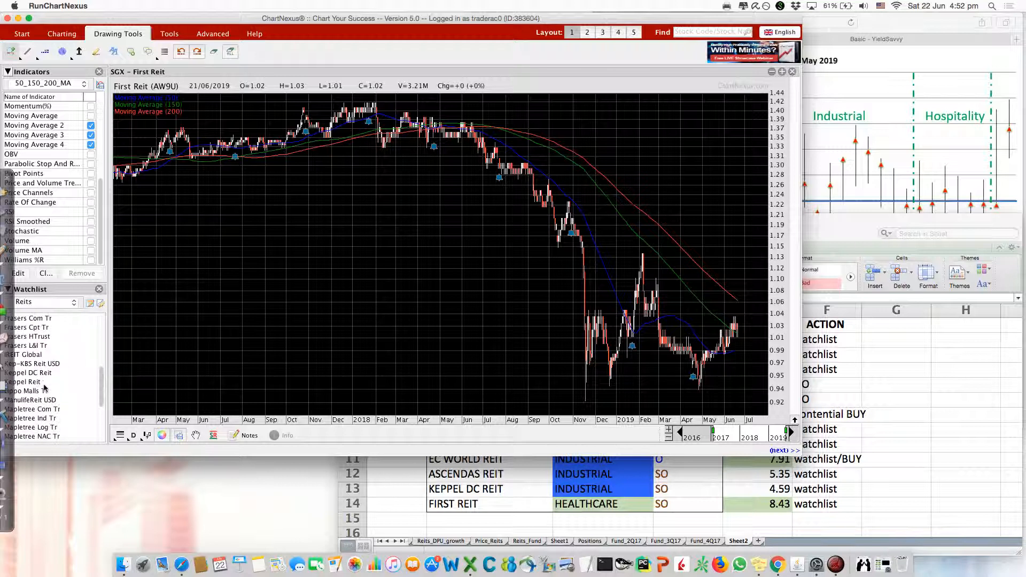
{"action": "left_click", "coordinate": [42, 394]}
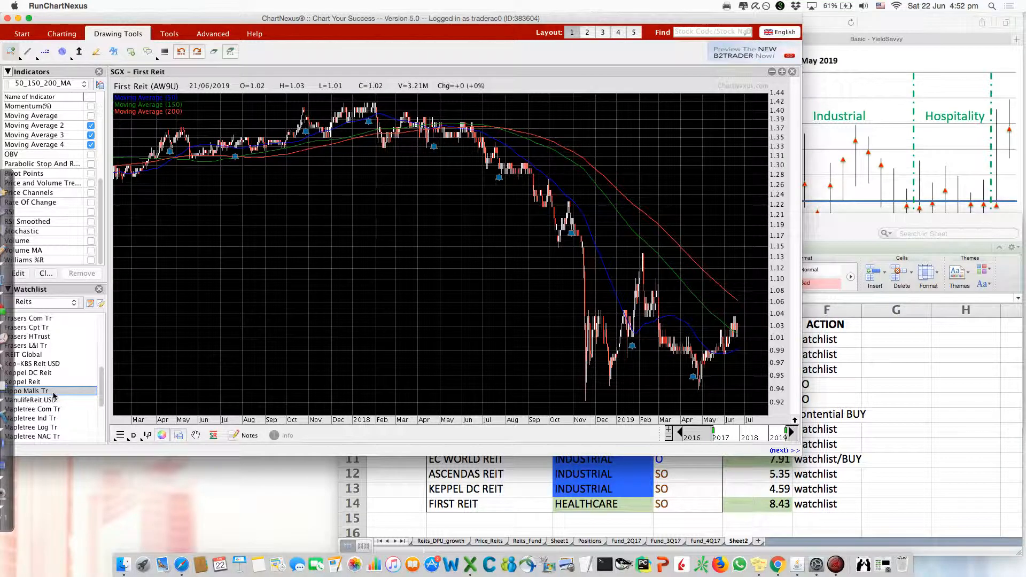
{"action": "double_click", "coordinate": [54, 396]}
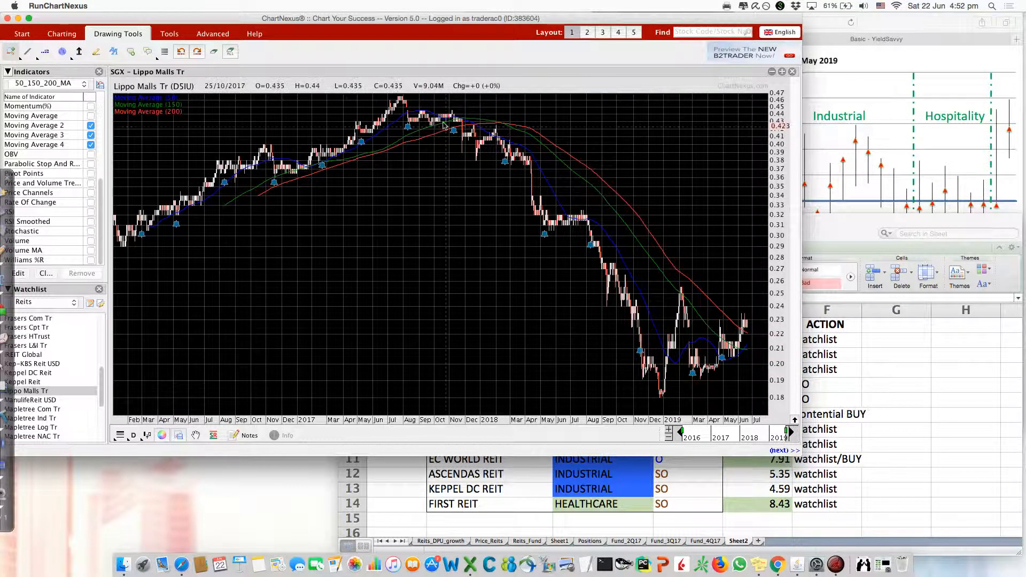
{"action": "mouse_move", "coordinate": [408, 131]}
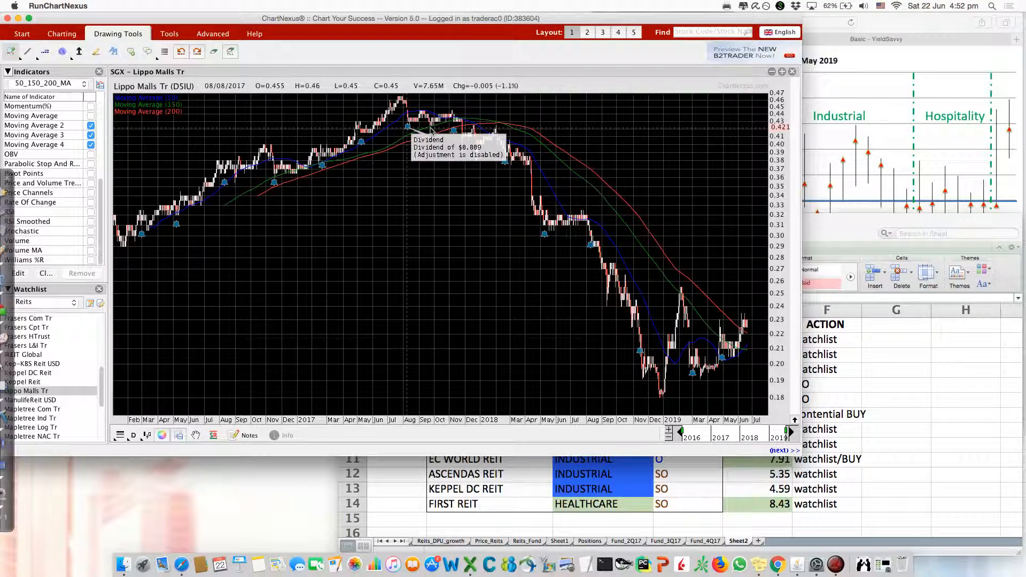
{"action": "mouse_move", "coordinate": [454, 132]}
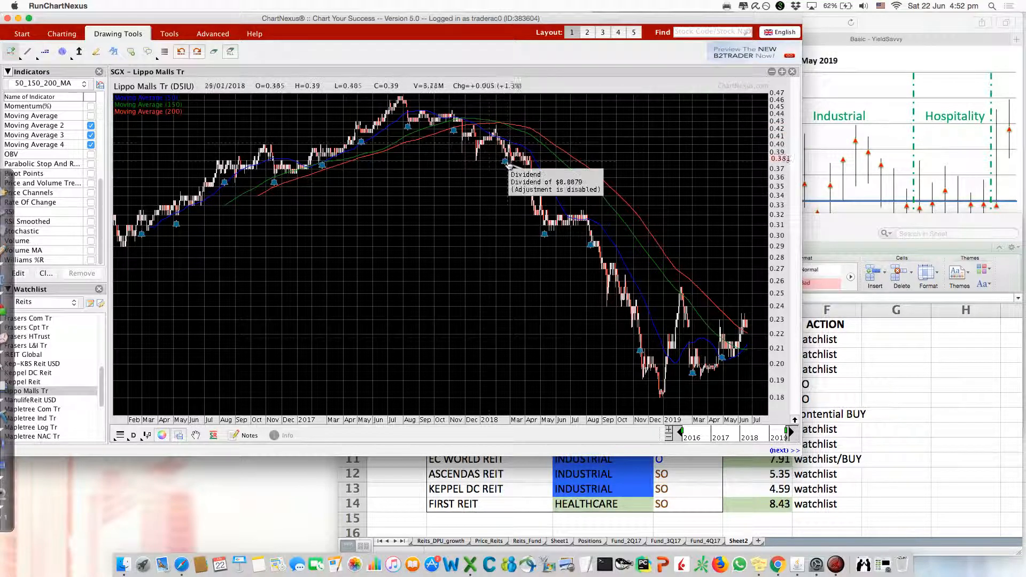
{"action": "mouse_move", "coordinate": [545, 238]}
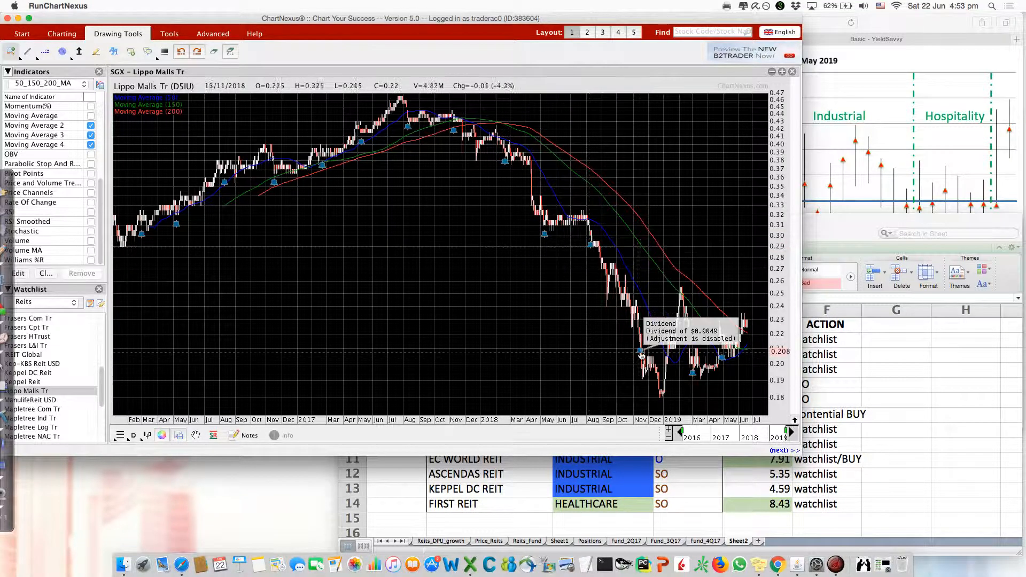
{"action": "mouse_move", "coordinate": [693, 374]}
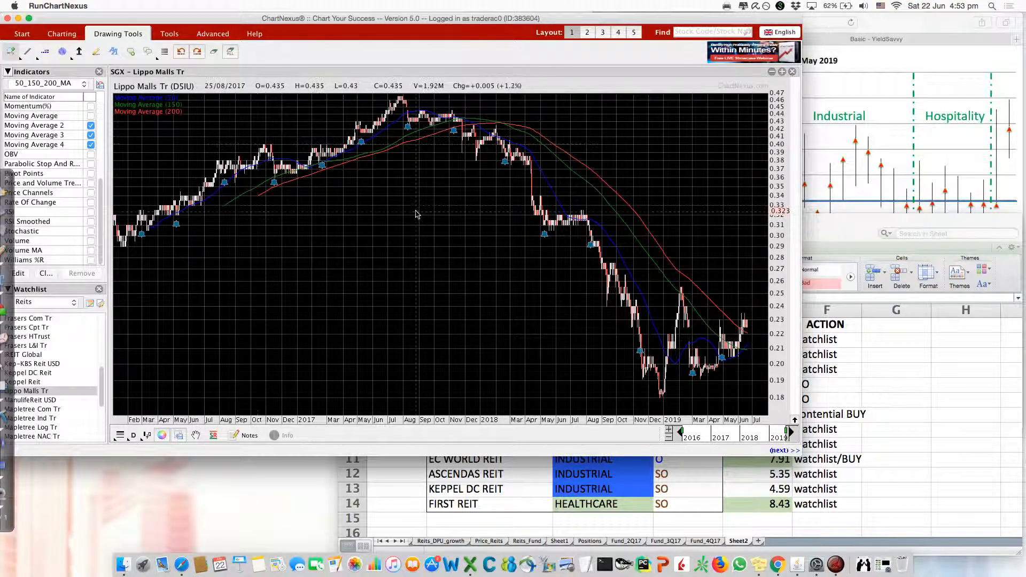
Review the REIT table in Excel, then switch to Safari to view the Singapore REITs Price / NAV Range Chart.
{"action": "left_click", "coordinate": [644, 509]}
{"action": "scroll", "coordinate": [900, 481], "scroll_direction": "up", "scroll_amount": 1}
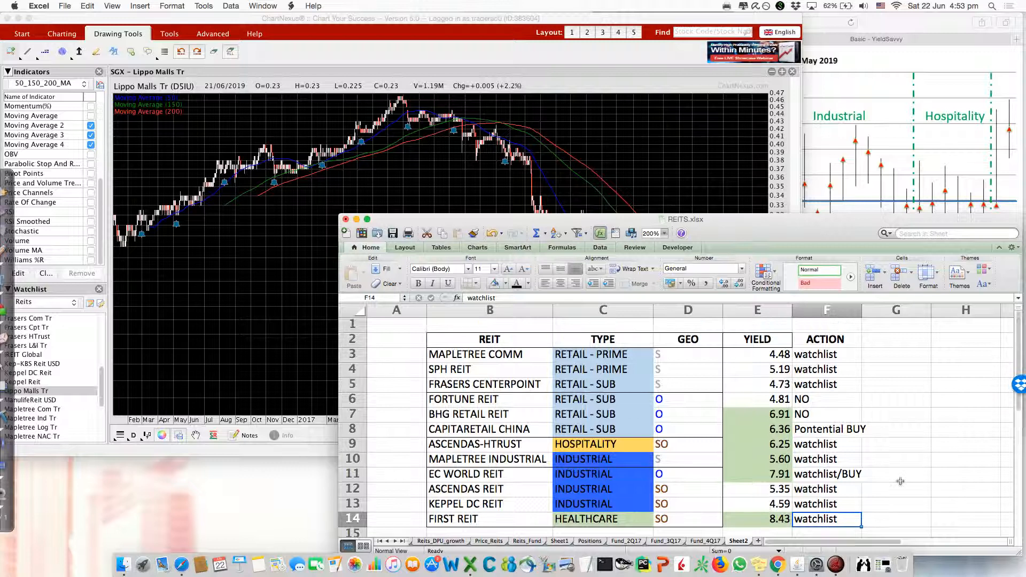
{"action": "scroll", "coordinate": [900, 481], "scroll_direction": "down", "scroll_amount": 2}
{"action": "left_click", "coordinate": [900, 477]}
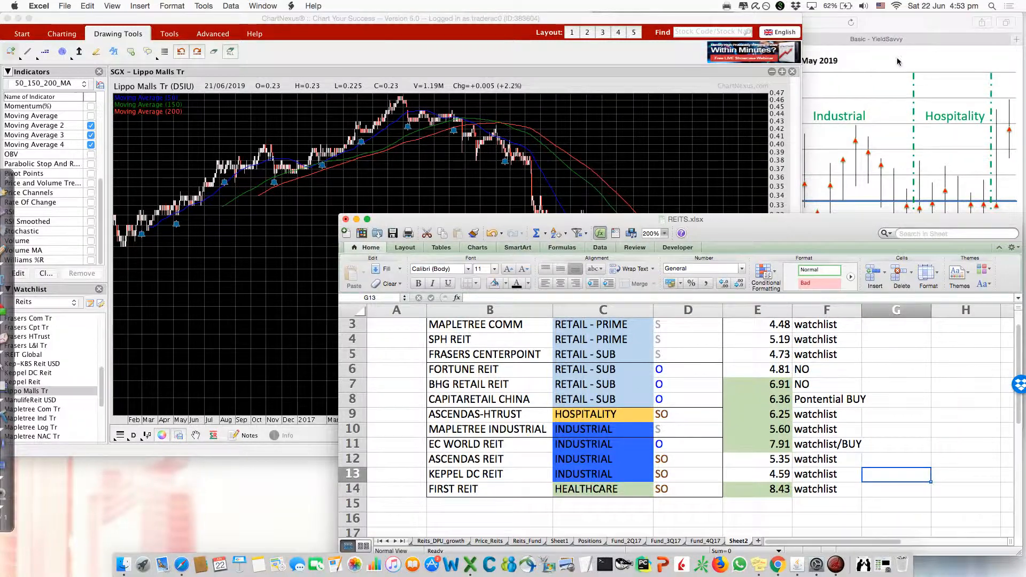
{"action": "left_click", "coordinate": [906, 16]}
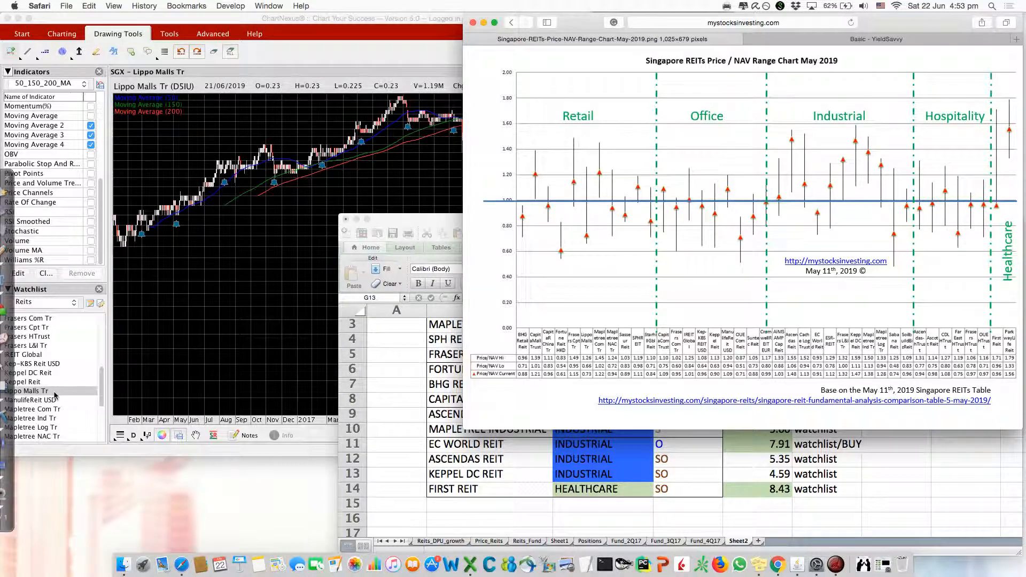
Look through the ChartNexus watchlist and display the First Reit price chart again.
{"action": "scroll", "coordinate": [56, 395], "scroll_direction": "down", "scroll_amount": 3}
{"action": "scroll", "coordinate": [56, 396], "scroll_direction": "down", "scroll_amount": 2}
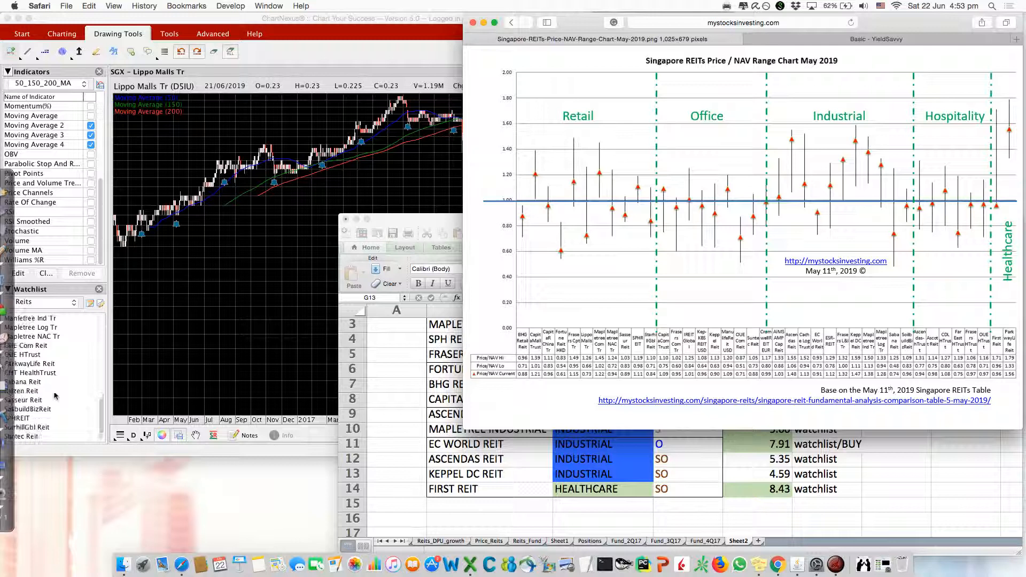
{"action": "scroll", "coordinate": [56, 395], "scroll_direction": "up", "scroll_amount": 7}
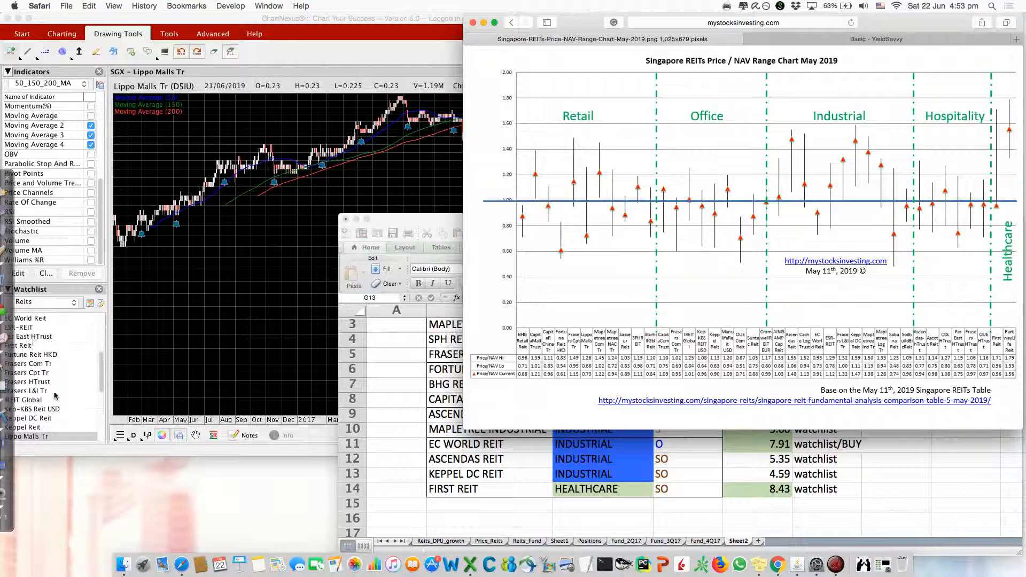
{"action": "left_click", "coordinate": [33, 347]}
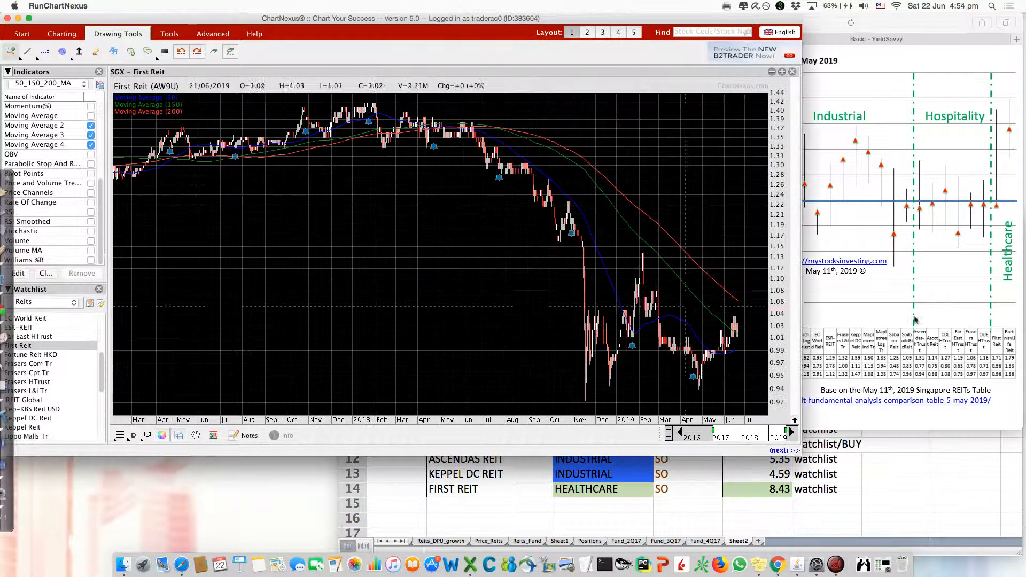
Fill the FORTUNE REIT and BHG RETAIL REIT rows in the Excel table with red, from the name through the action.
{"action": "left_click", "coordinate": [896, 475]}
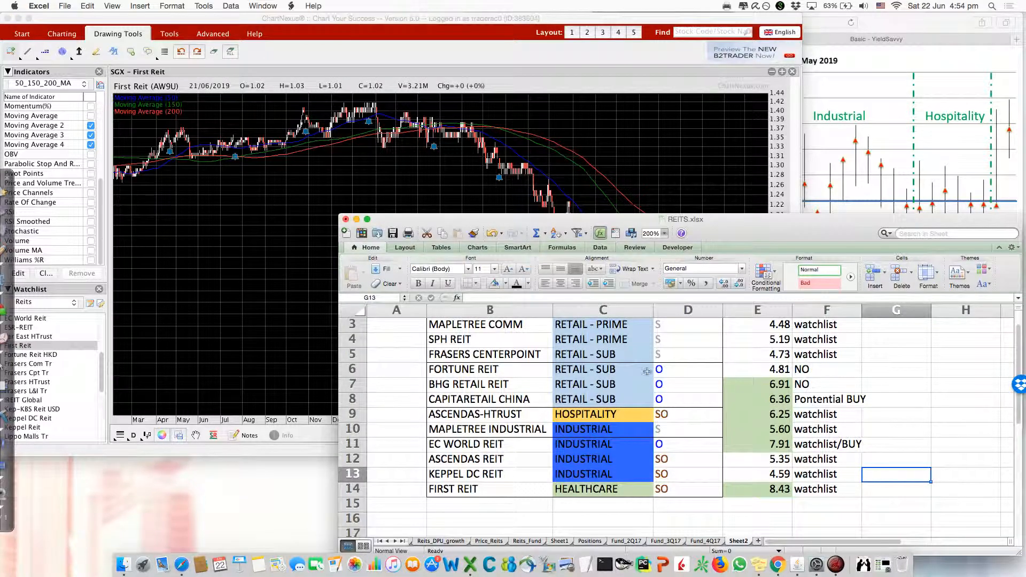
{"action": "left_click", "coordinate": [455, 370]}
{"action": "left_click_drag", "start_coordinate": [455, 370], "coordinate": [804, 380]}
{"action": "left_click", "coordinate": [505, 283]}
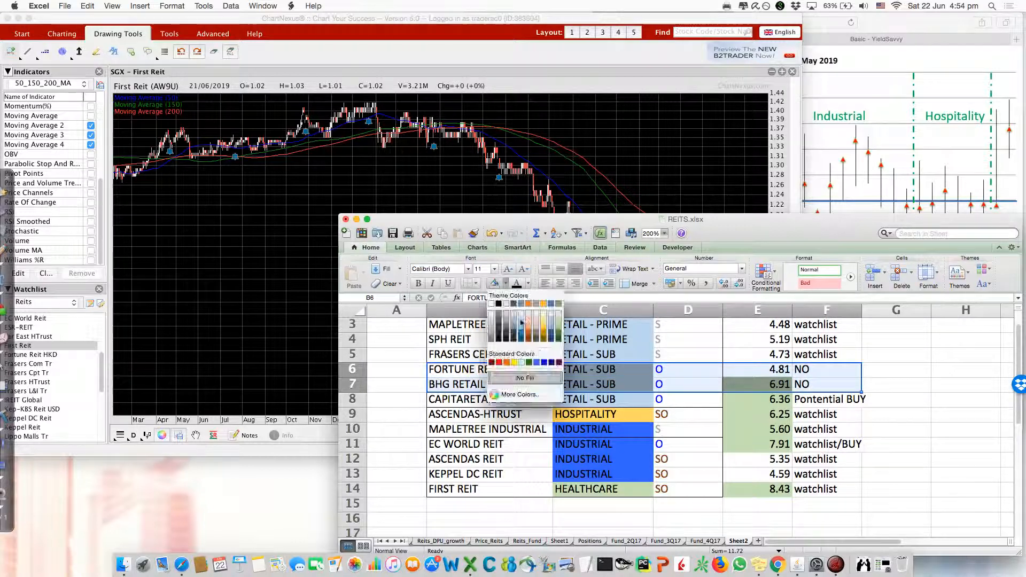
{"action": "left_click", "coordinate": [502, 368]}
{"action": "left_click", "coordinate": [496, 422]}
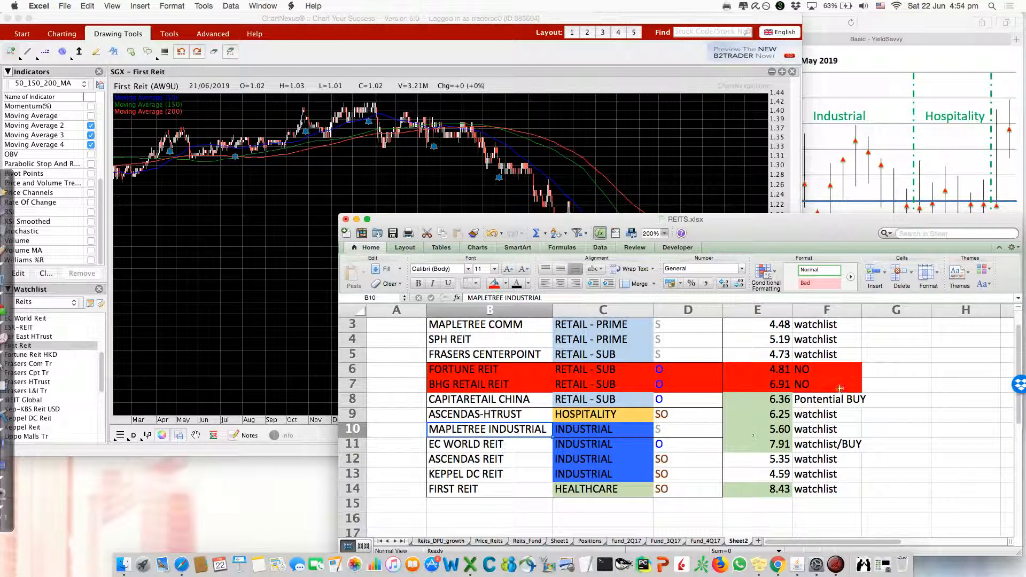
{"action": "left_click", "coordinate": [903, 387]}
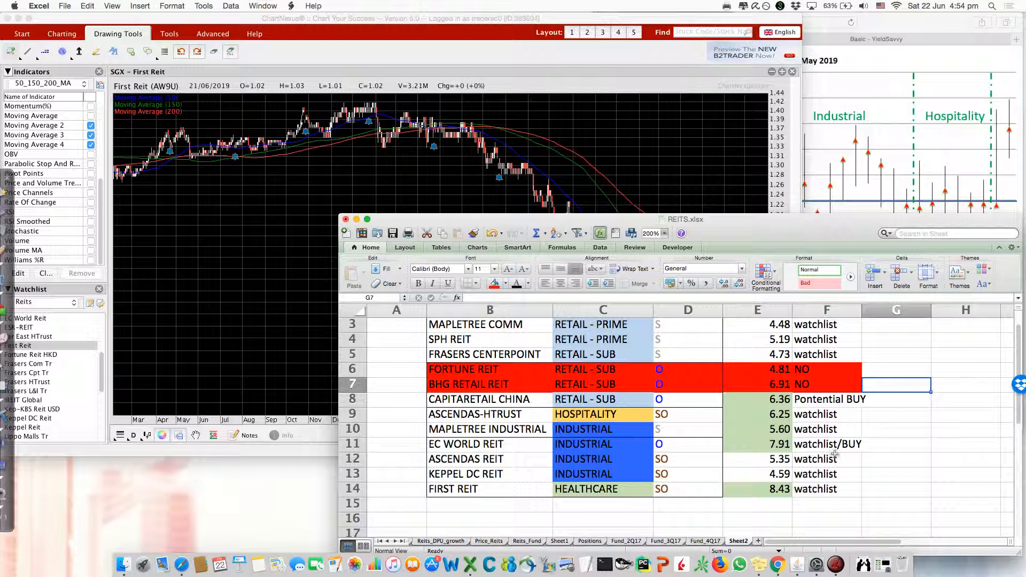
Review the actions recorded for CAPITARETAIL CHINA and EC WORLD REIT in the Excel table.
{"action": "left_click", "coordinate": [843, 400]}
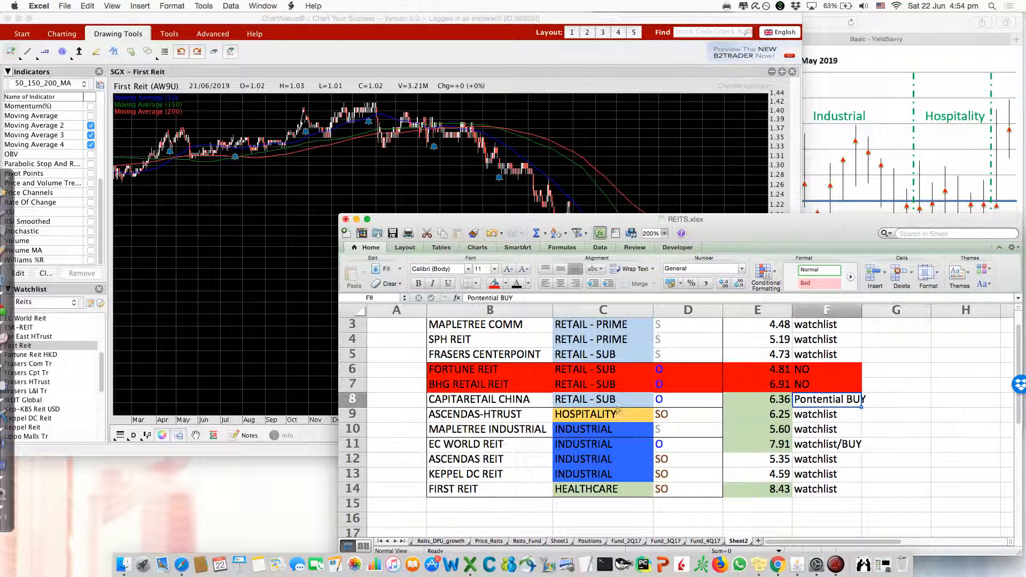
{"action": "left_click", "coordinate": [822, 447]}
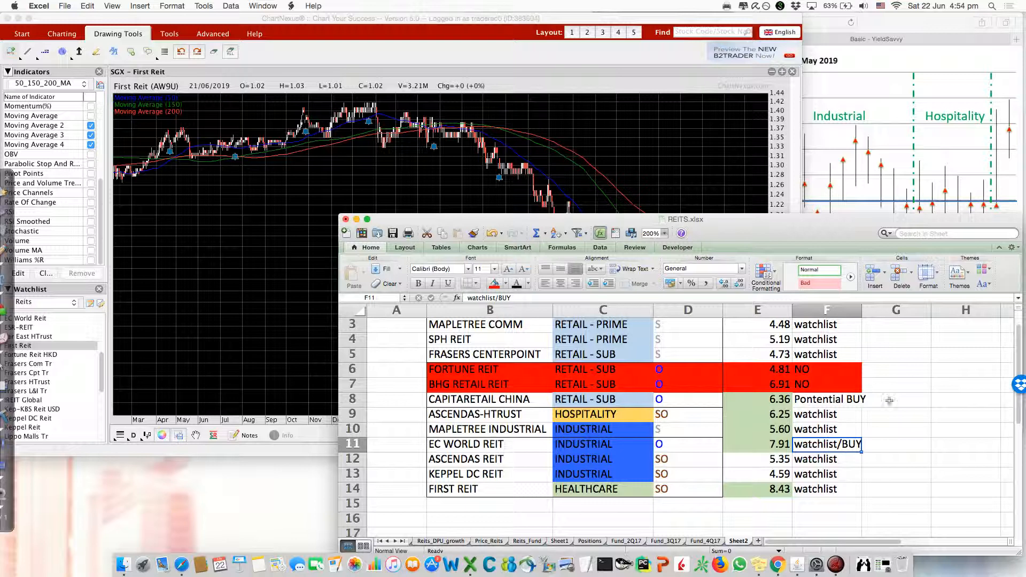
{"action": "left_click", "coordinate": [912, 428]}
{"action": "left_click", "coordinate": [909, 400]}
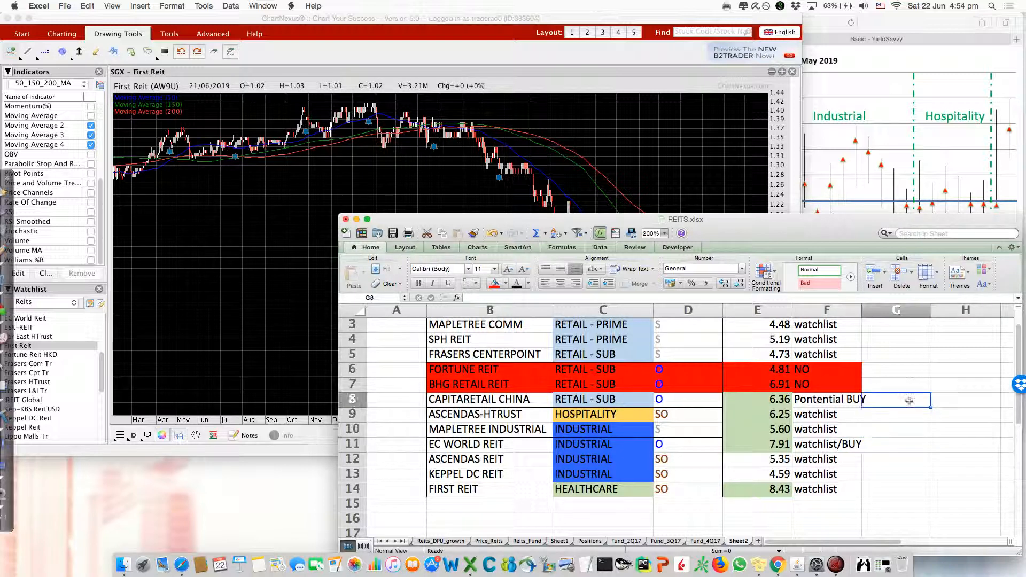